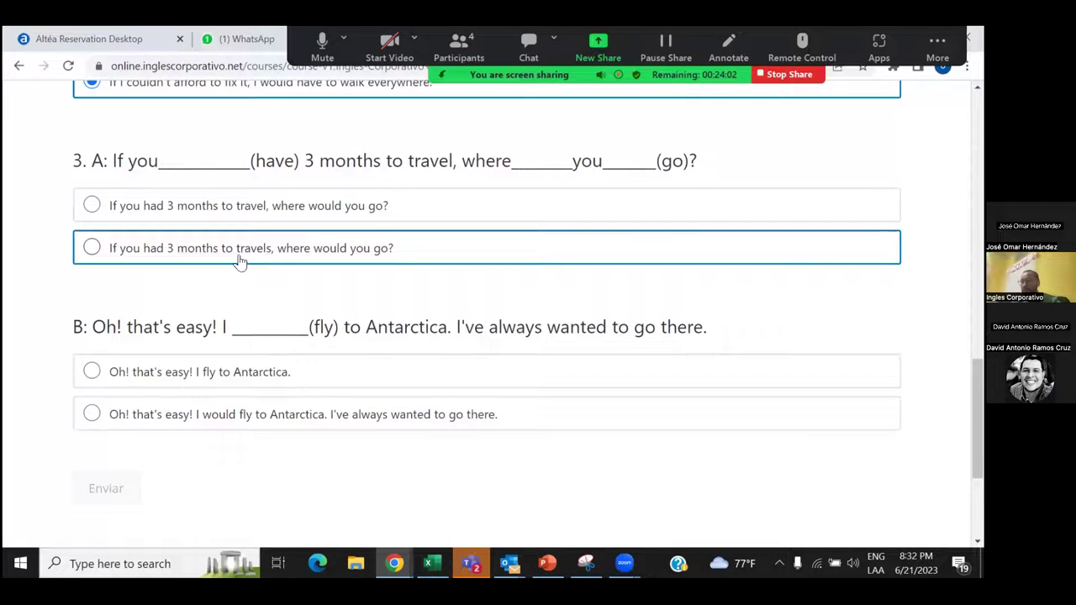
Step: Answer 3A with "If you had 3 months to travel, where would you go?" and 3B with "I would fly to Antarctica", and submit the exercise
left_click(91, 206)
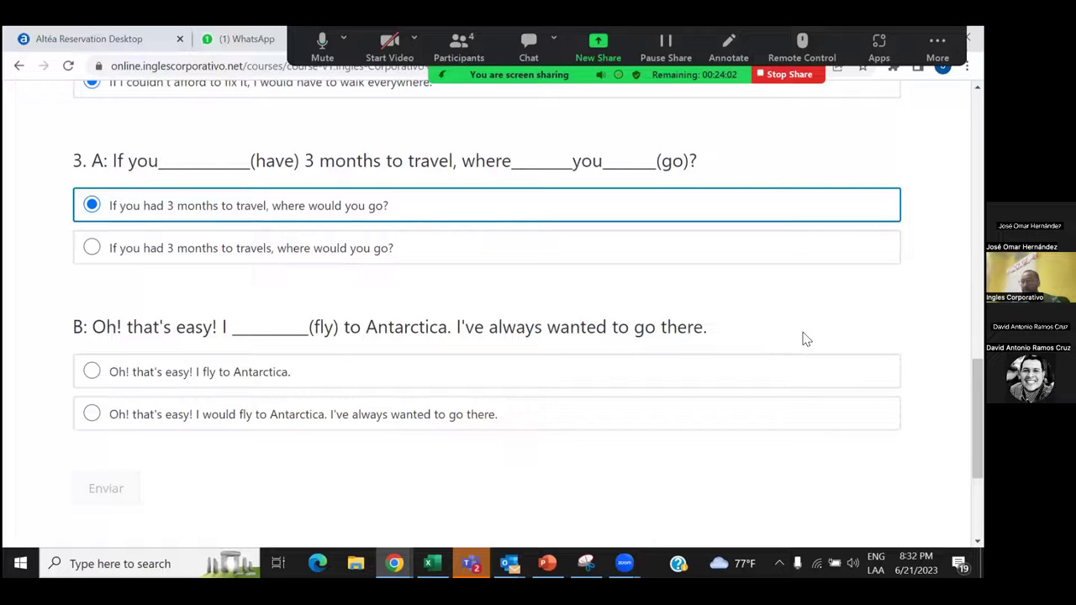
left_click(90, 415)
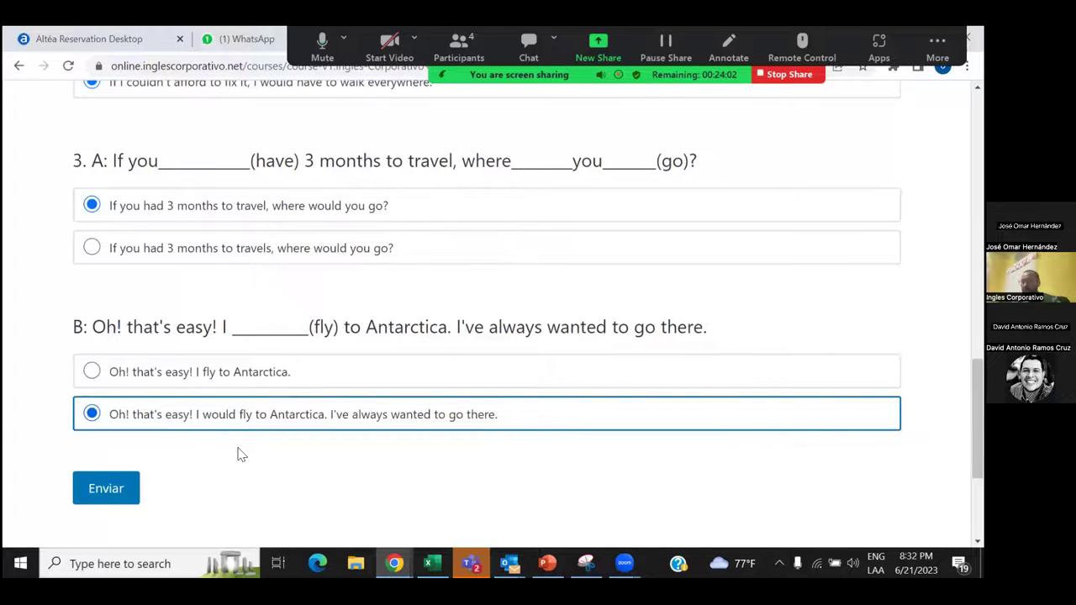
left_click(110, 493)
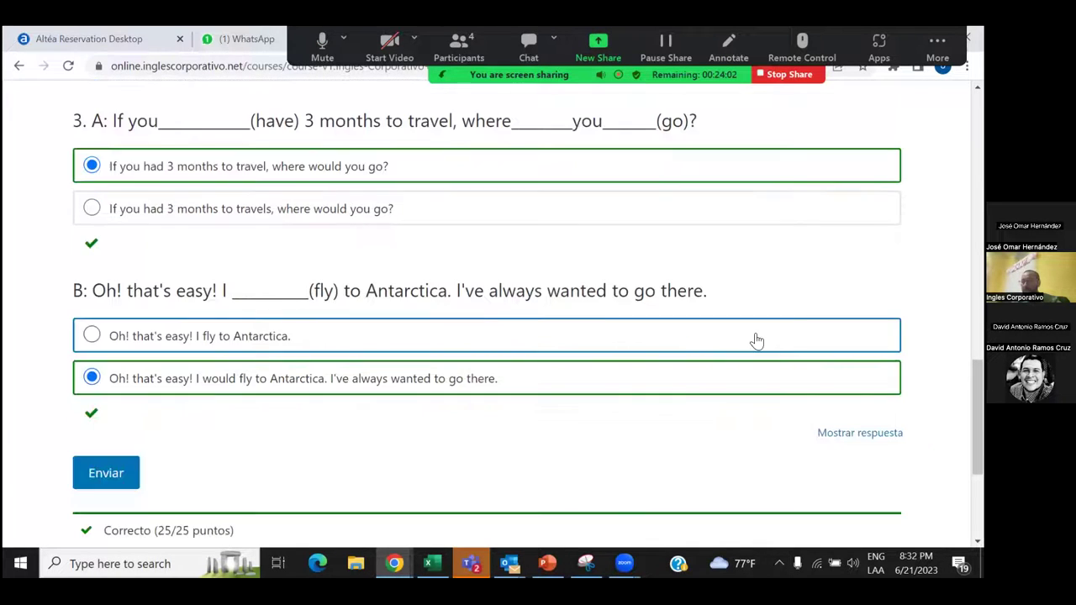
Step: Review the graded answers of the conversation exercise from question 1 to question 3
scroll(674, 334, "down", 3)
scroll(677, 333, "up", 7)
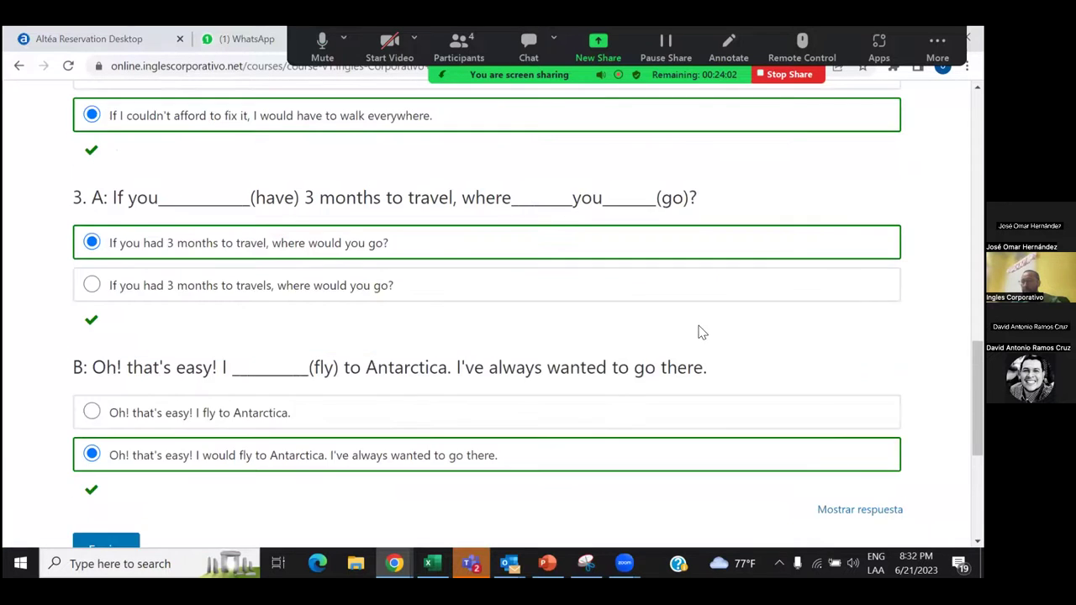
scroll(857, 320, "up", 4)
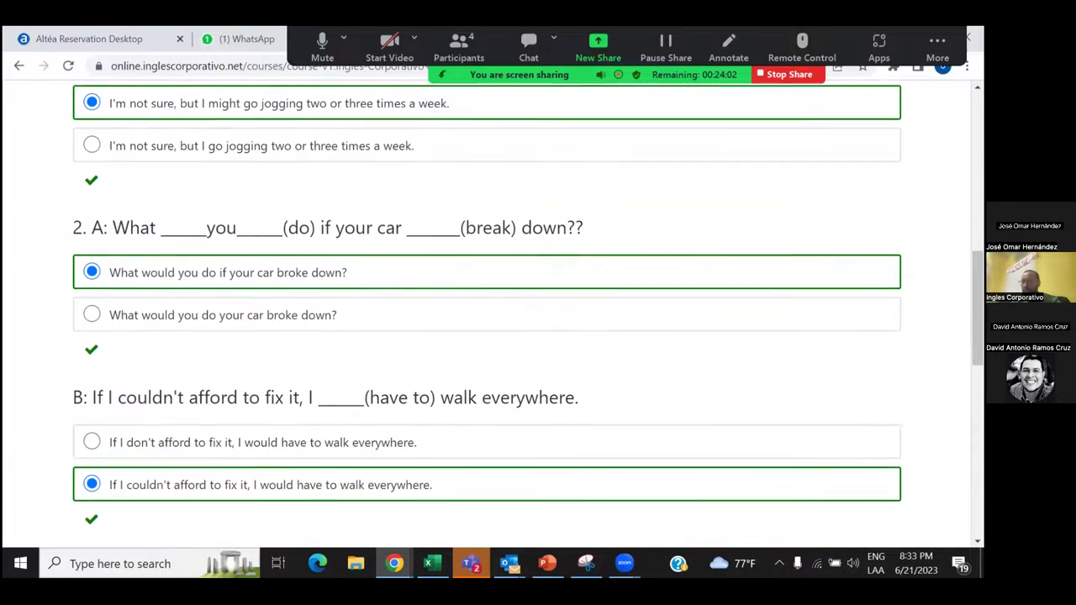
scroll(528, 362, "up", 1)
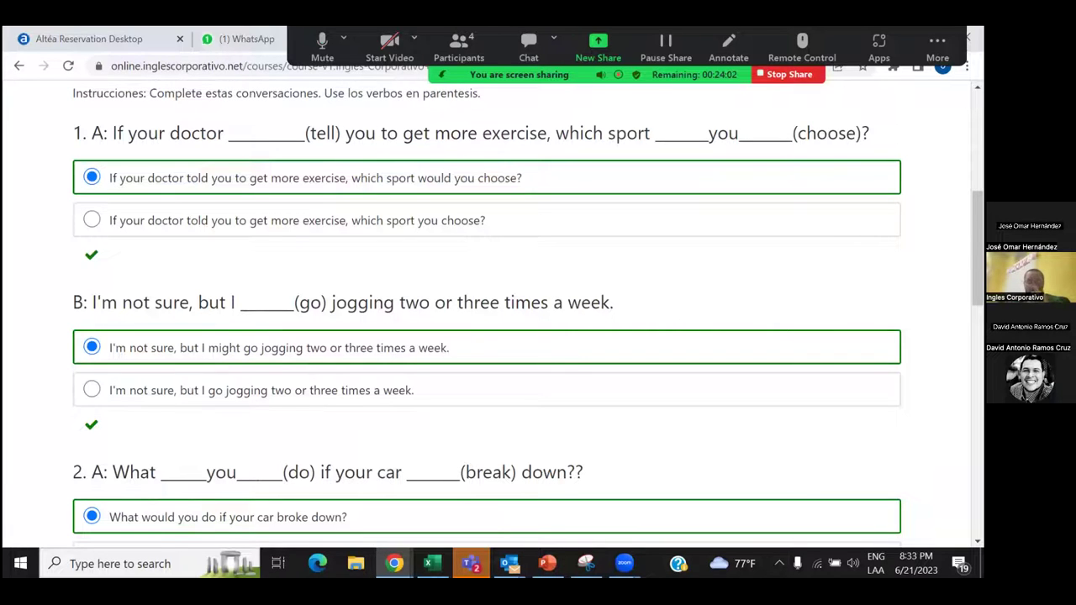
scroll(528, 320, "down", 5)
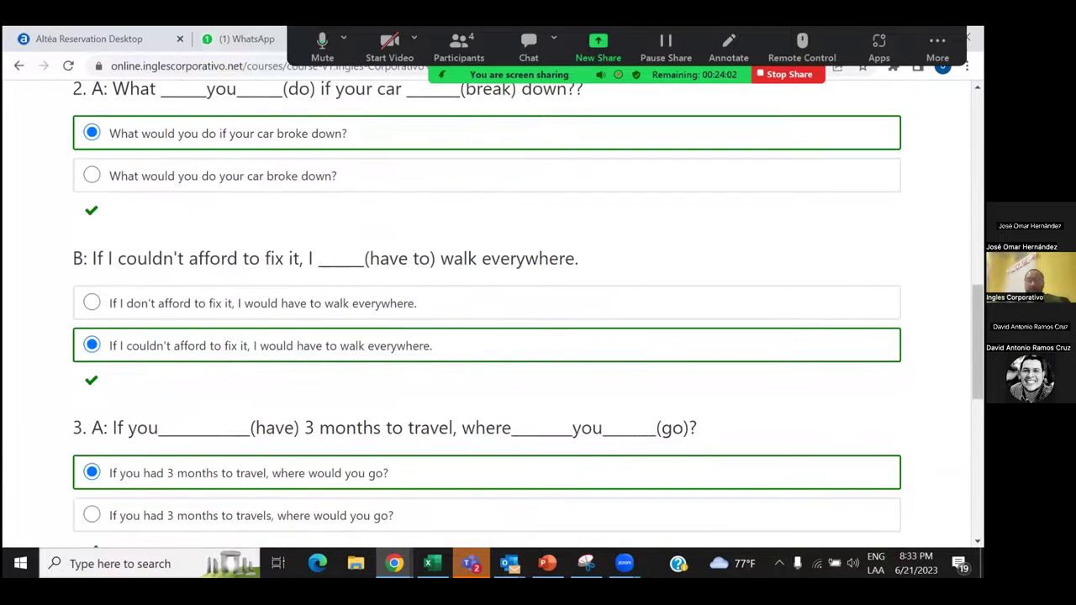
scroll(528, 319, "down", 2)
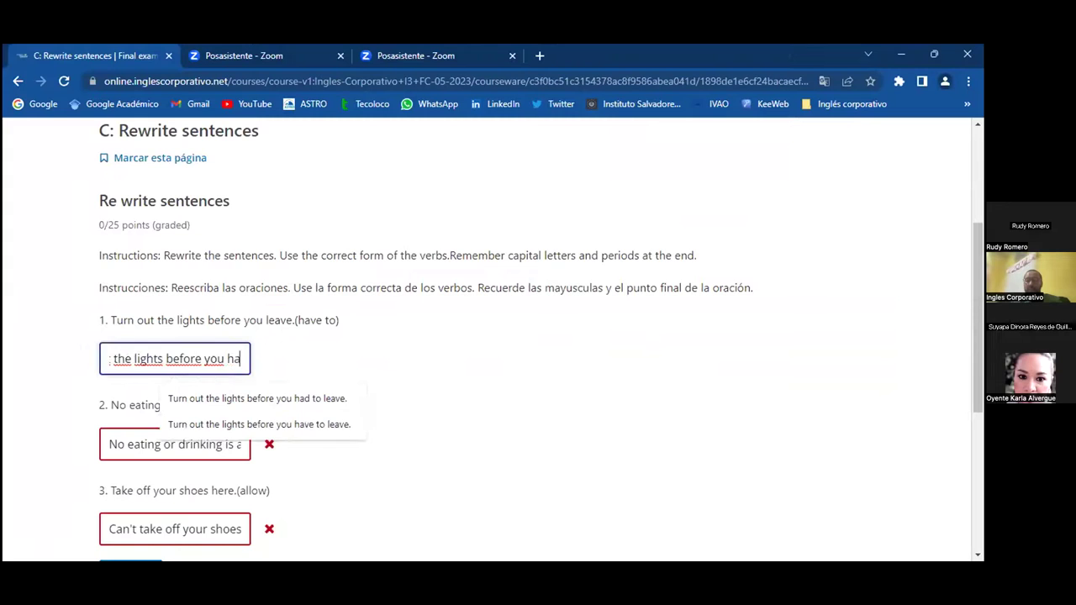
Step: Finish the answer to sentence 1 as "Turn out the lights before you had to leave." and submit the exercise
type("d to l")
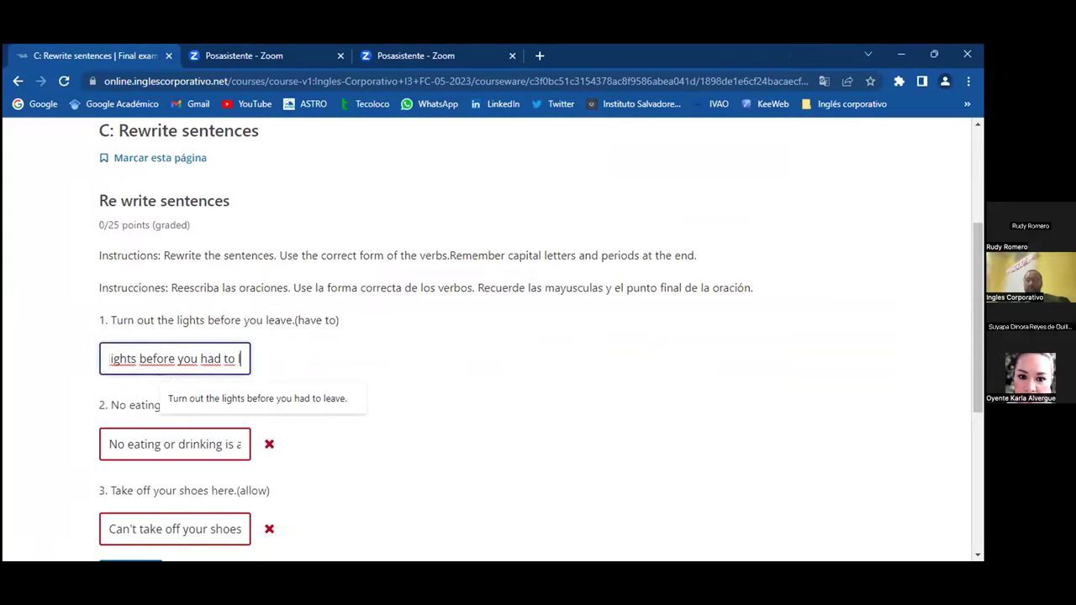
type("eave.")
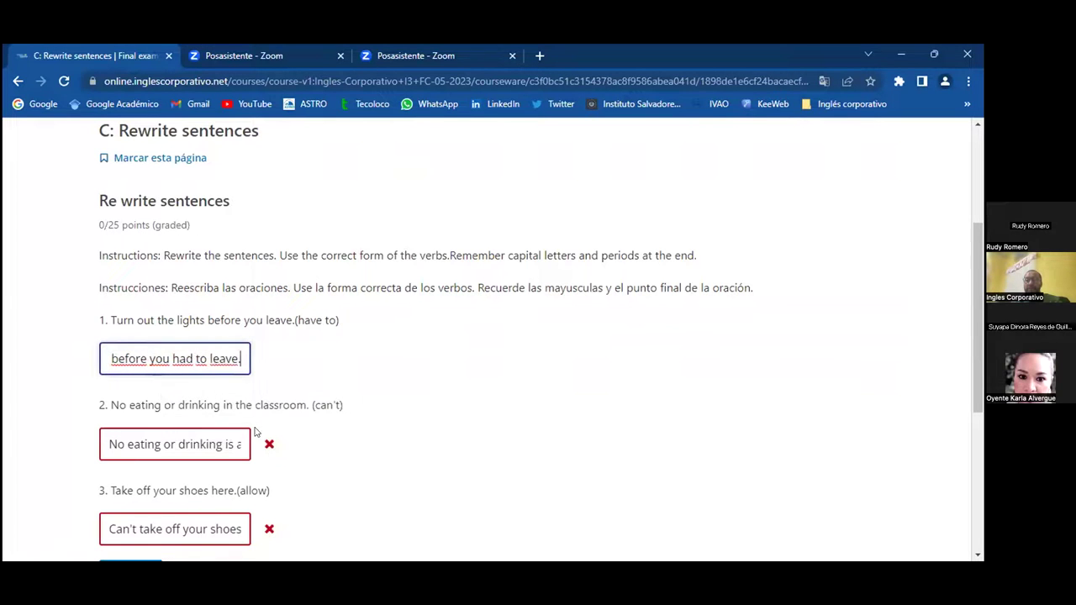
scroll(257, 432, "down", 4)
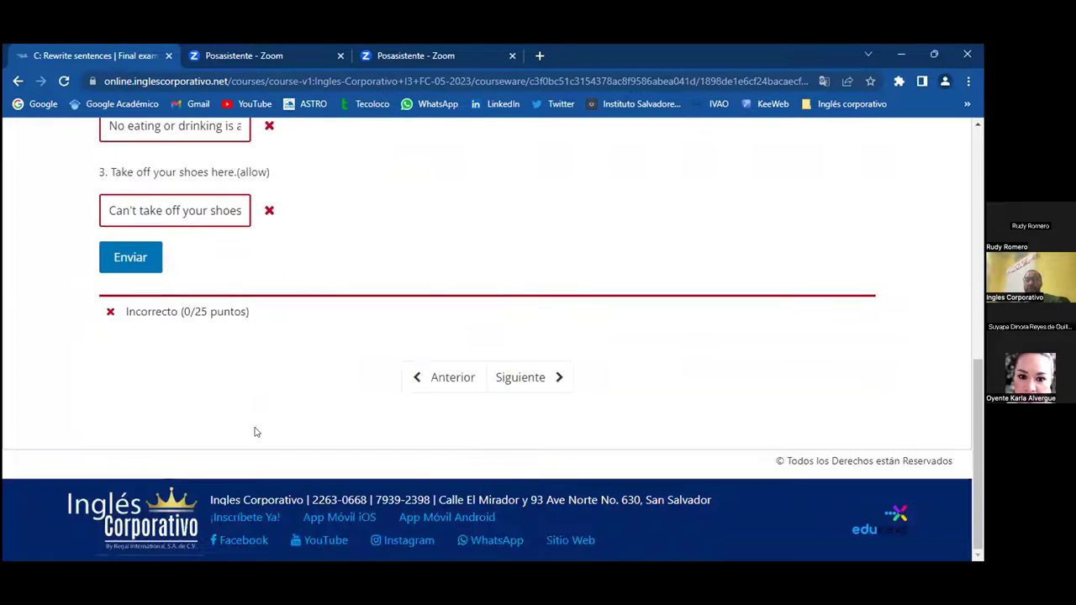
left_click(139, 270)
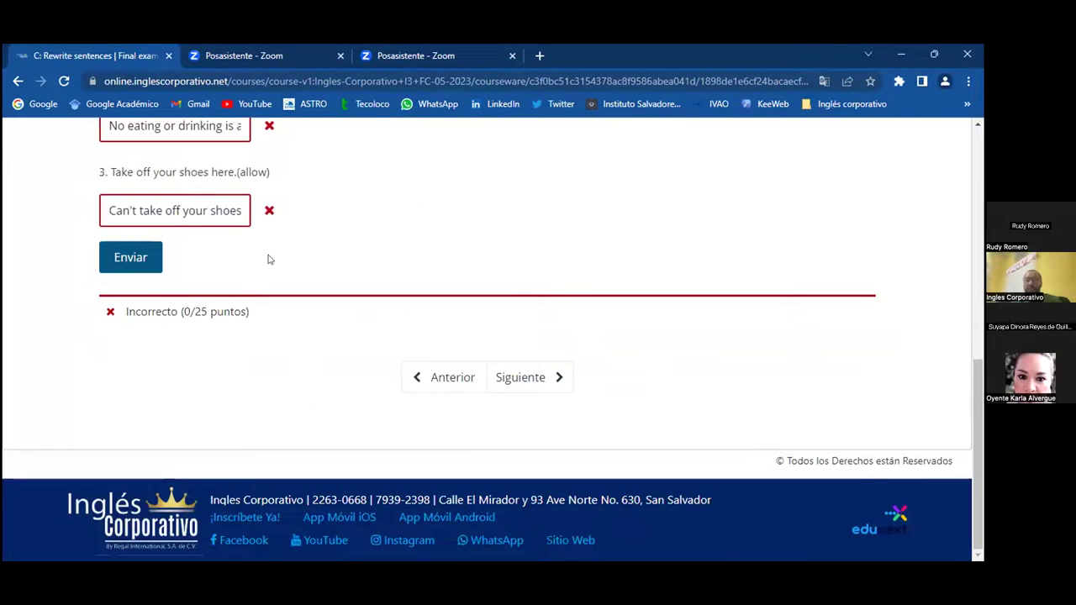
scroll(352, 261, "up", 2)
scroll(352, 262, "up", 1)
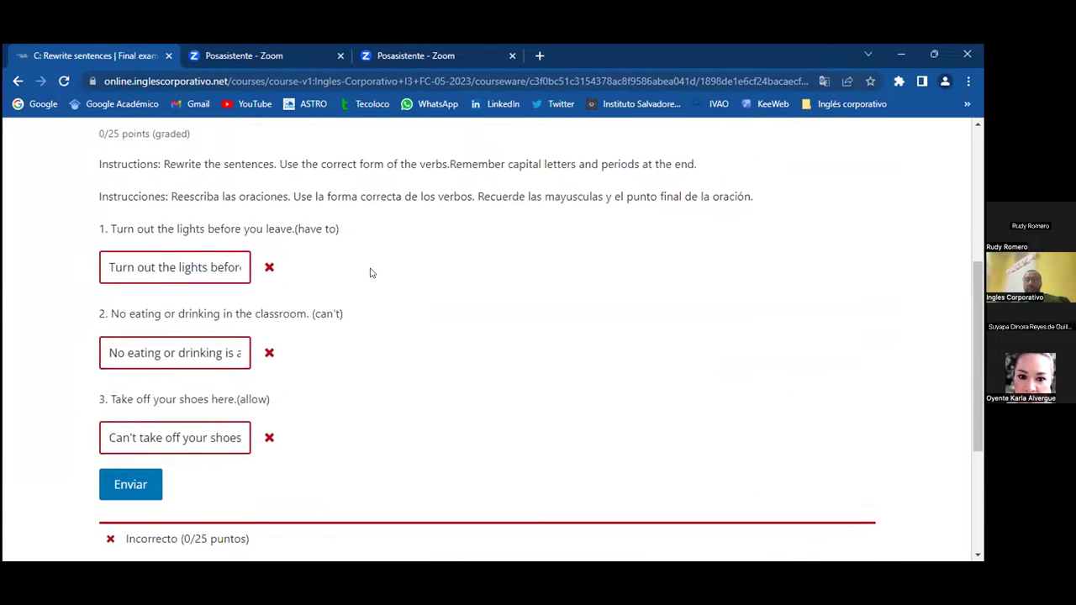
Step: Examine the prompts and hint words of sentences 2 and 3 and read the full answer entered for sentence 2
left_click_drag(342, 316, 313, 319)
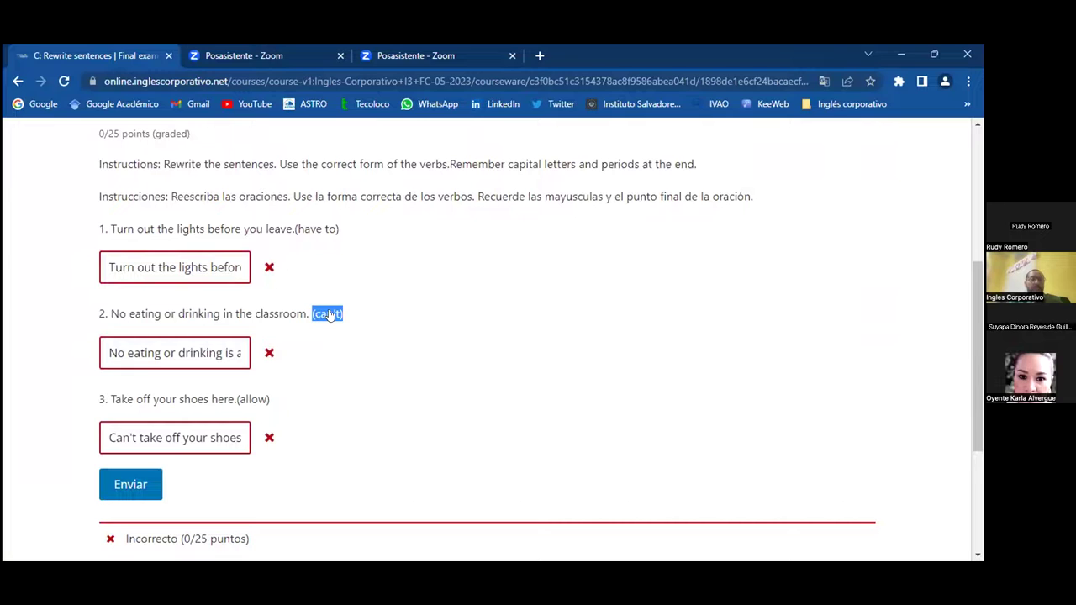
triple_click(328, 316)
key("Tab")
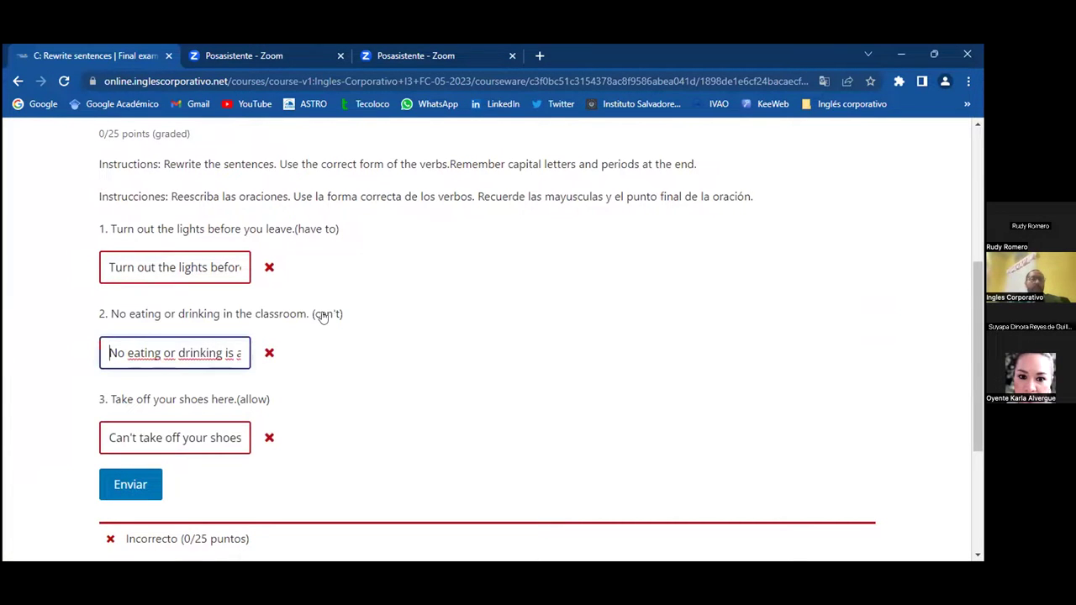
left_click_drag(310, 317, 335, 315)
left_click_drag(246, 392, 134, 402)
double_click(249, 403)
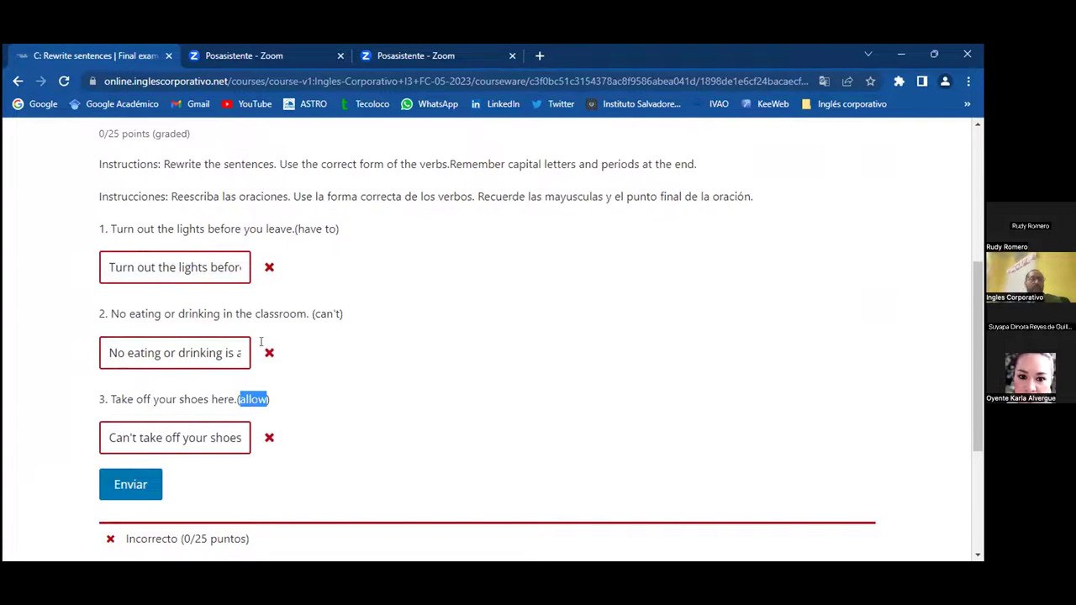
left_click_drag(241, 308, 148, 313)
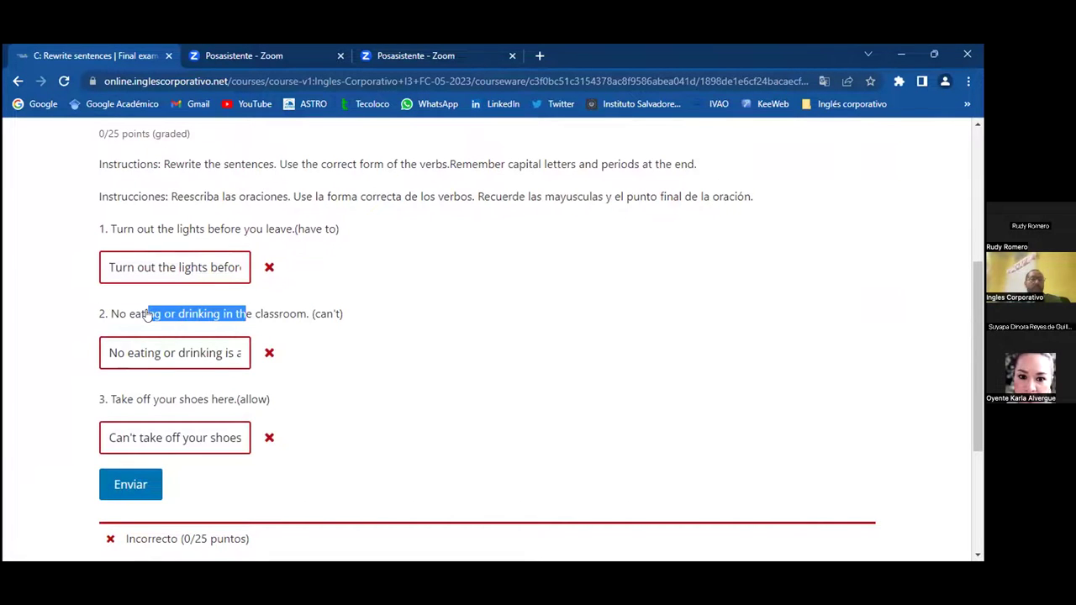
left_click(422, 383)
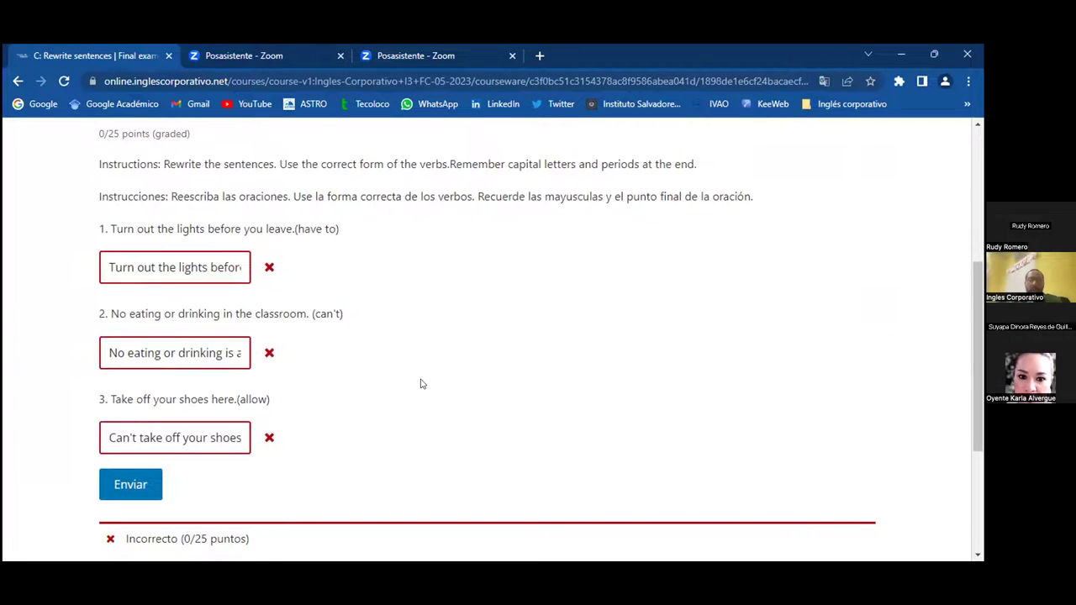
scroll(224, 352, "right", 5)
scroll(220, 352, "left", 5)
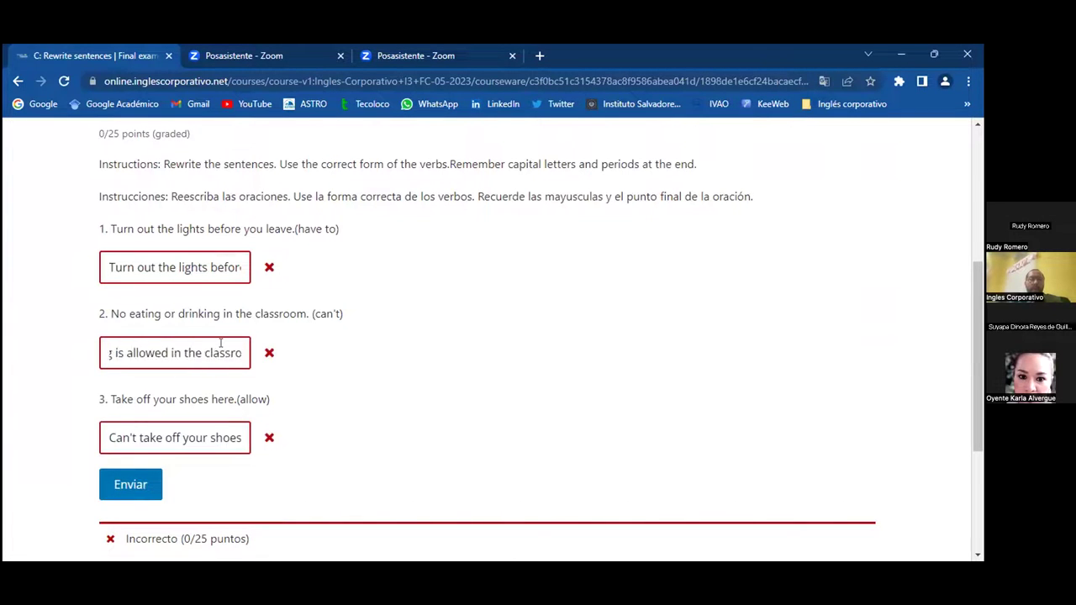
scroll(221, 353, "right", 1)
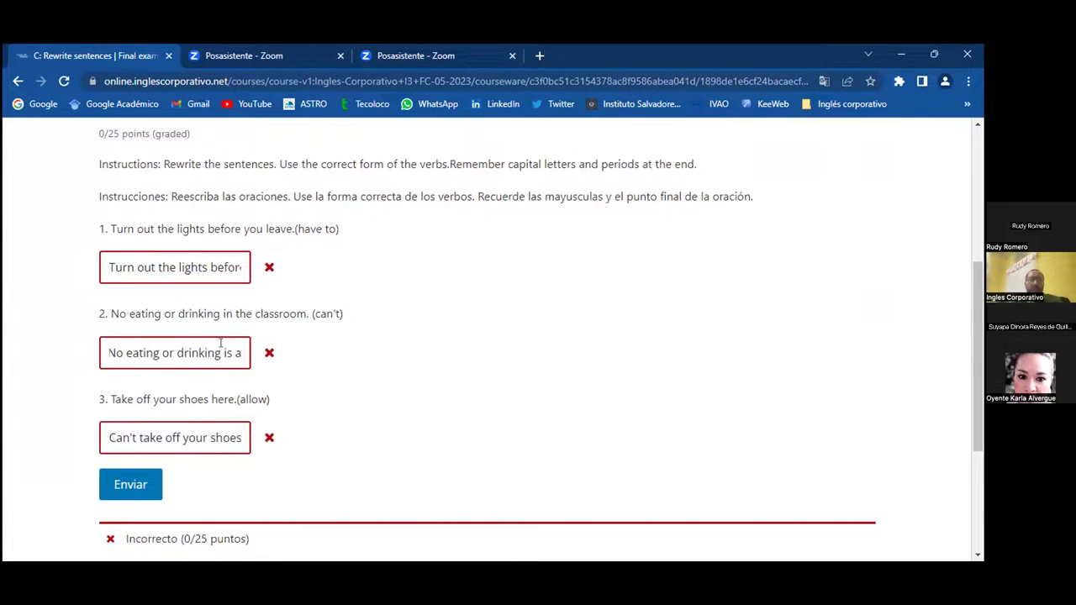
scroll(221, 342, "left", 1)
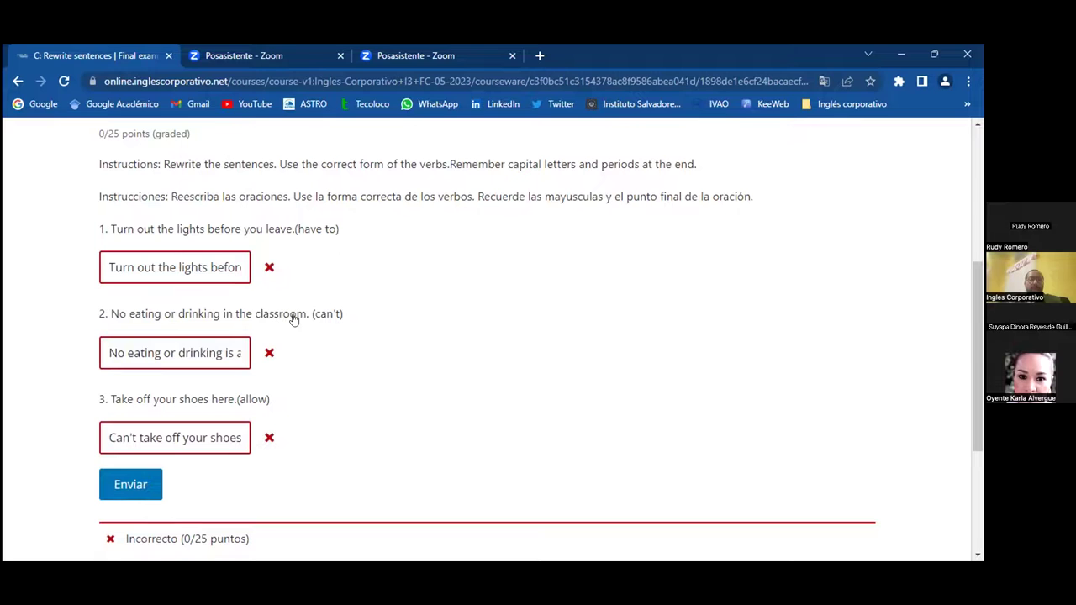
triple_click(323, 316)
left_click(324, 316)
double_click(324, 316)
Step: Remove the word "is" from the answer to sentence 2 so it reads "No eating or drinking allowed in the classroom."
key("Right")
key("Right")
key("Right")
key("Right")
key("Right")
key("Right")
key("Right")
key("Right")
key("Right")
key("Right")
key("Right")
key("Right")
key("Right")
key("Right")
key("Right")
key("Right")
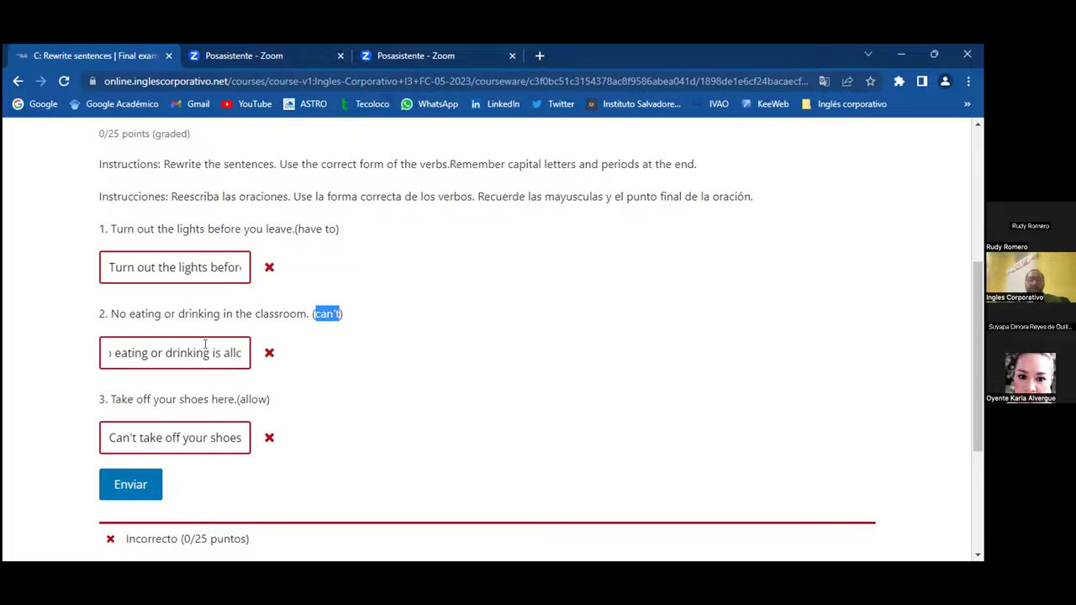
key("Right")
key("Right")
key("Right")
key("ctrl+Left")
key("ctrl+Left")
key("ctrl+Left")
key("ctrl+Left")
key("ctrl+Left")
key("ctrl+Left")
double_click(160, 353)
key("BackSpace")
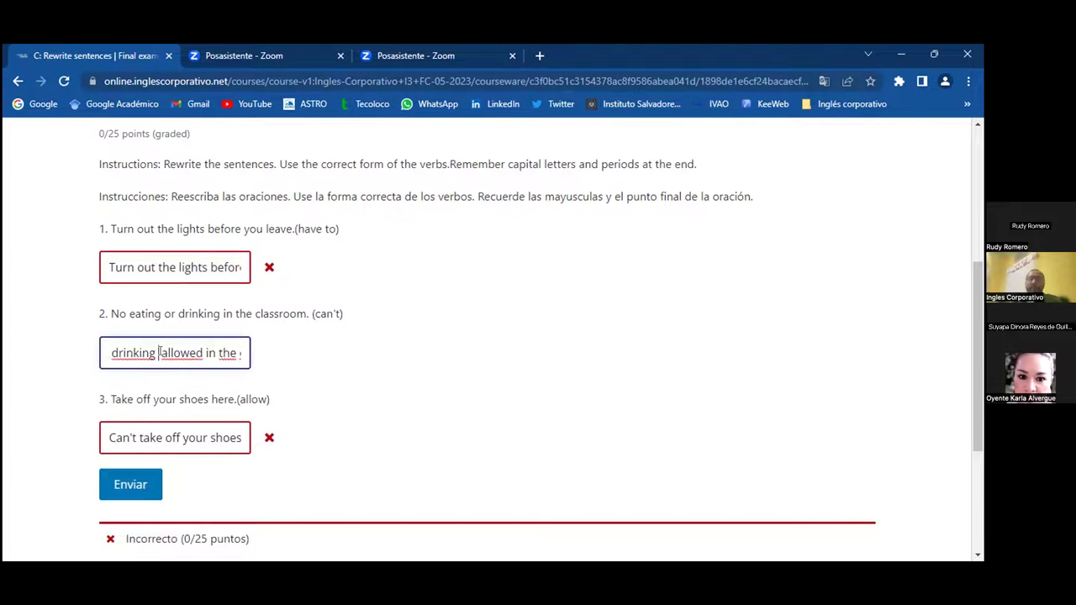
key("Home")
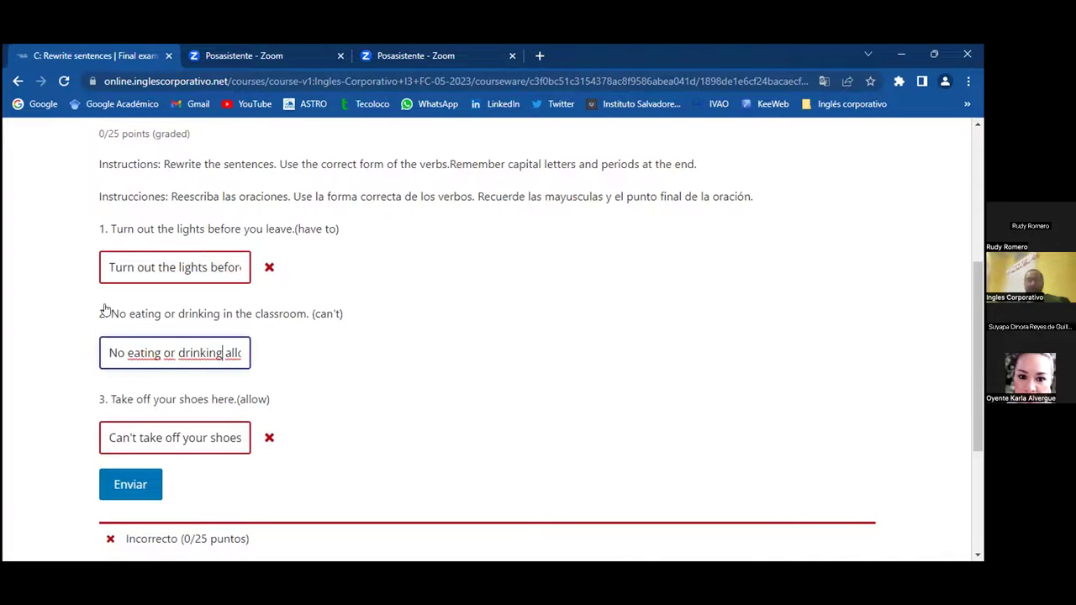
Step: Reread the prompt of sentence 2 with its hint "can't" and the prompt of sentence 3
left_click_drag(109, 314, 306, 314)
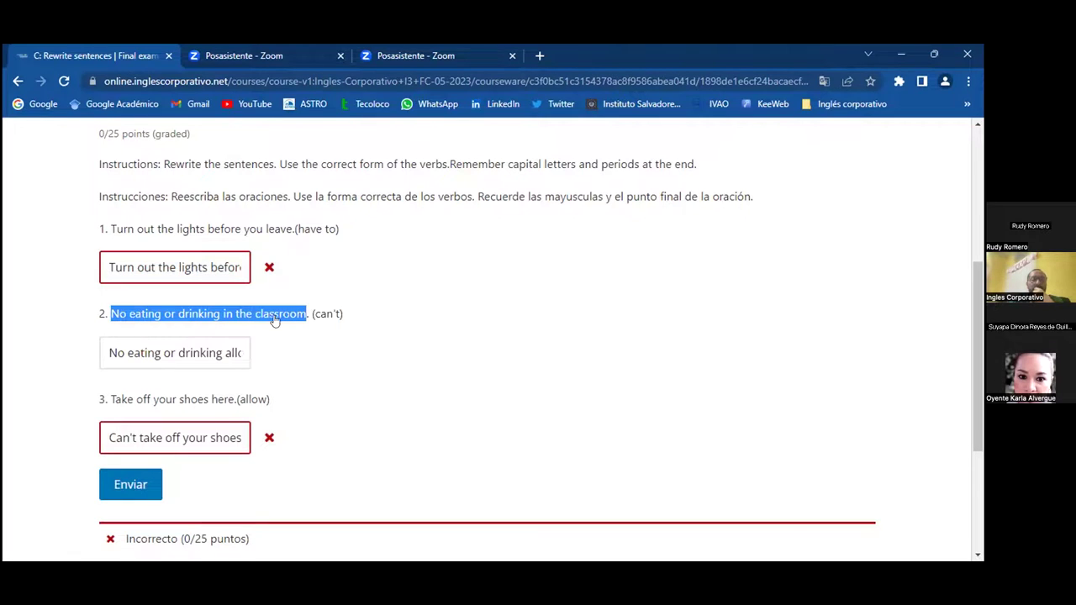
left_click(333, 318)
double_click(334, 318)
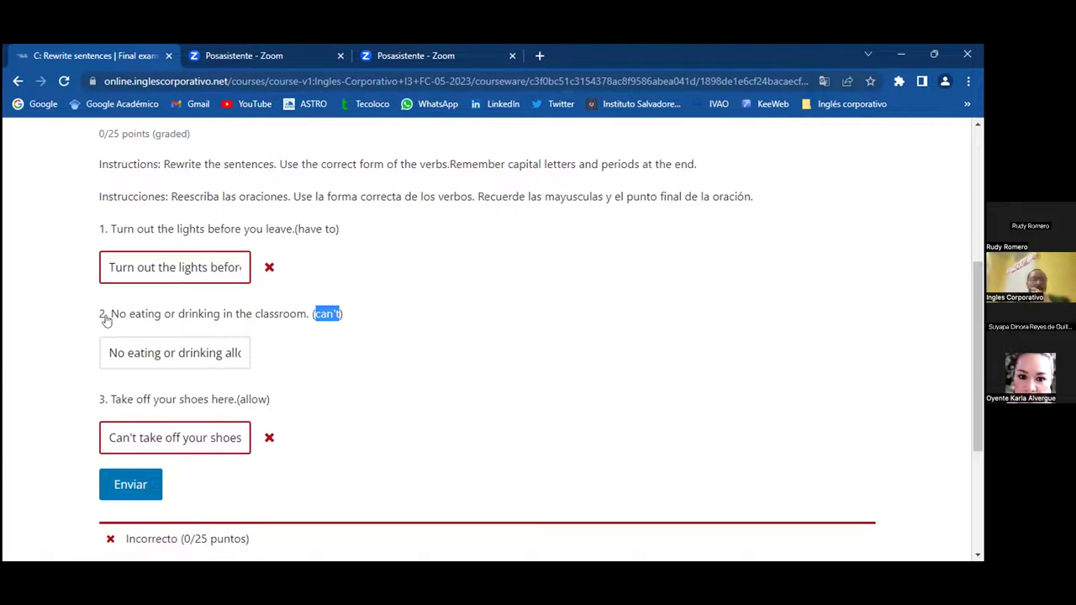
left_click_drag(110, 313, 296, 317)
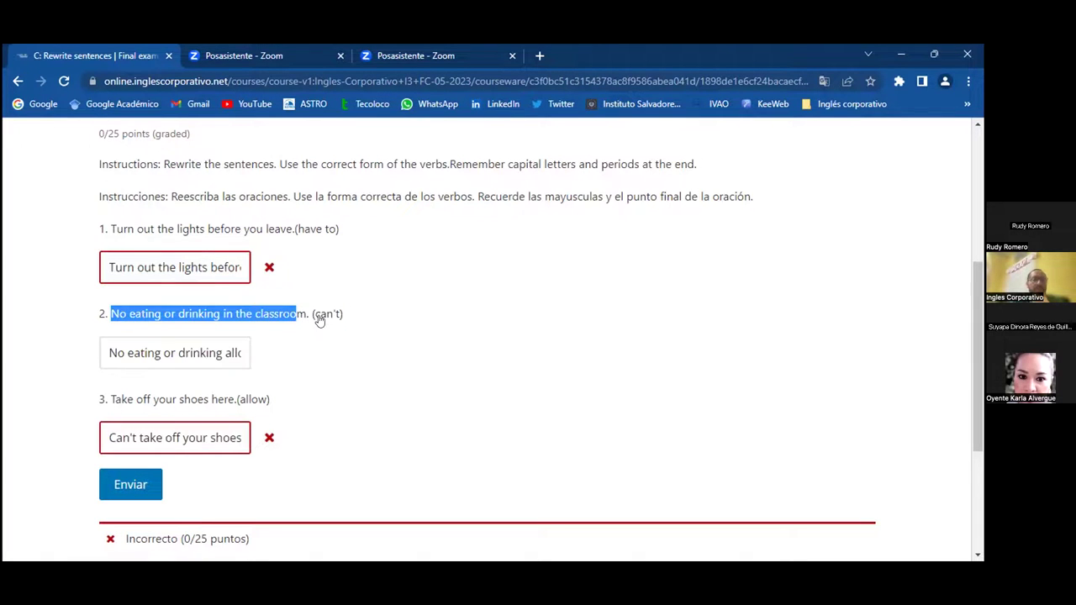
double_click(321, 316)
left_click_drag(122, 400, 224, 405)
left_click(225, 405)
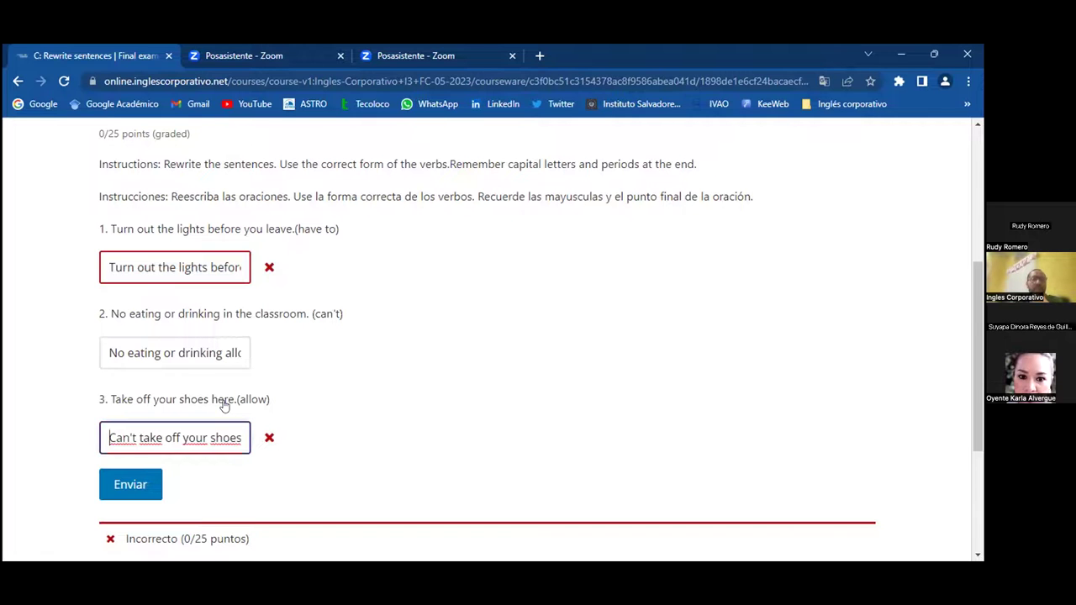
scroll(292, 388, "up", 1)
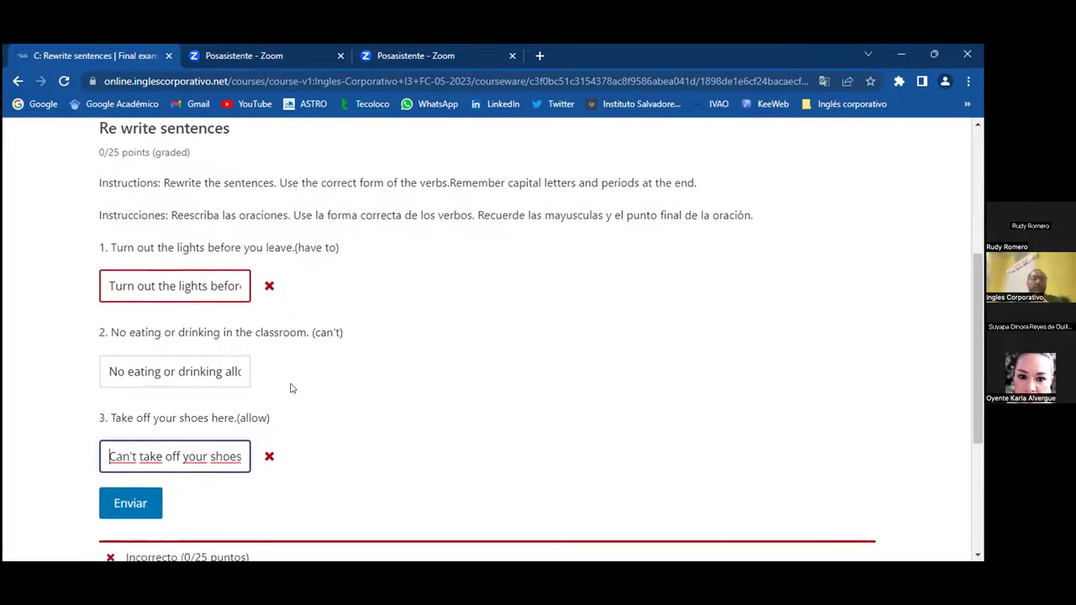
scroll(291, 388, "down", 1)
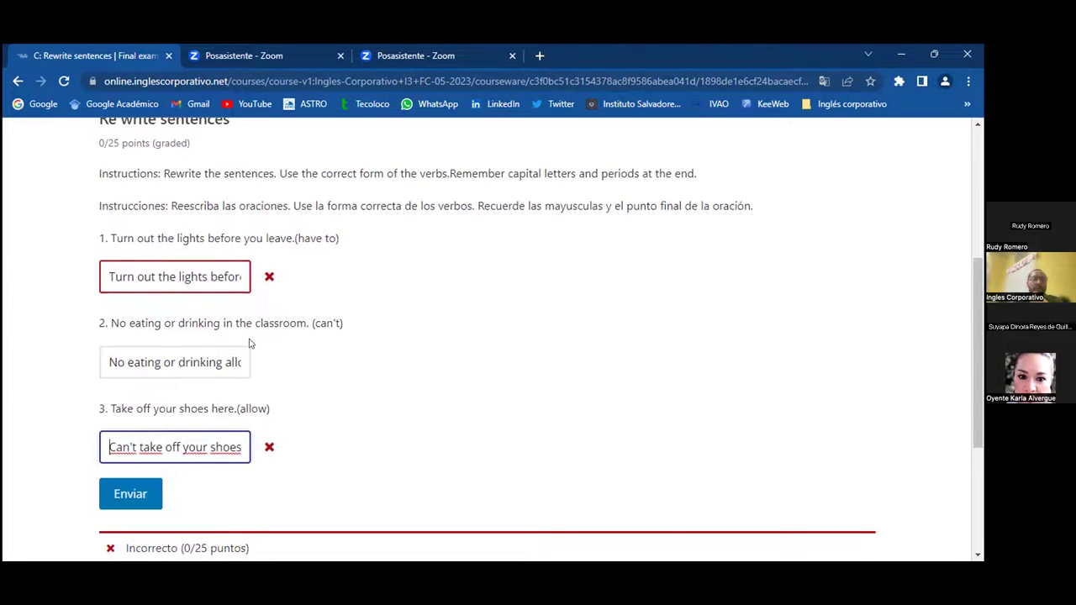
Step: Delete the word "allowed" from the answer to sentence 2
scroll(204, 362, "right", 5)
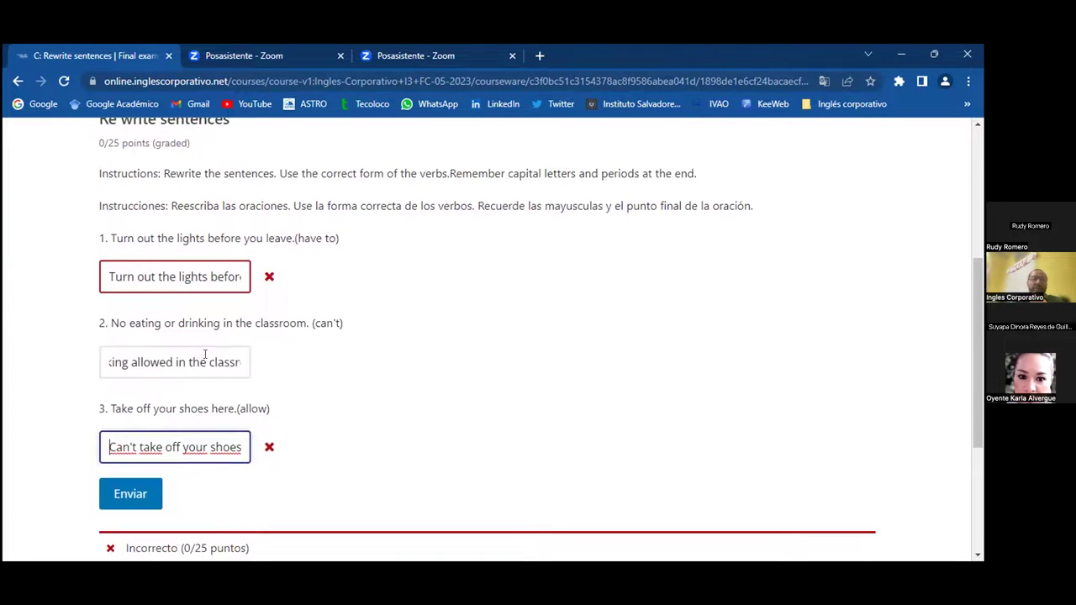
scroll(205, 354, "left", 3)
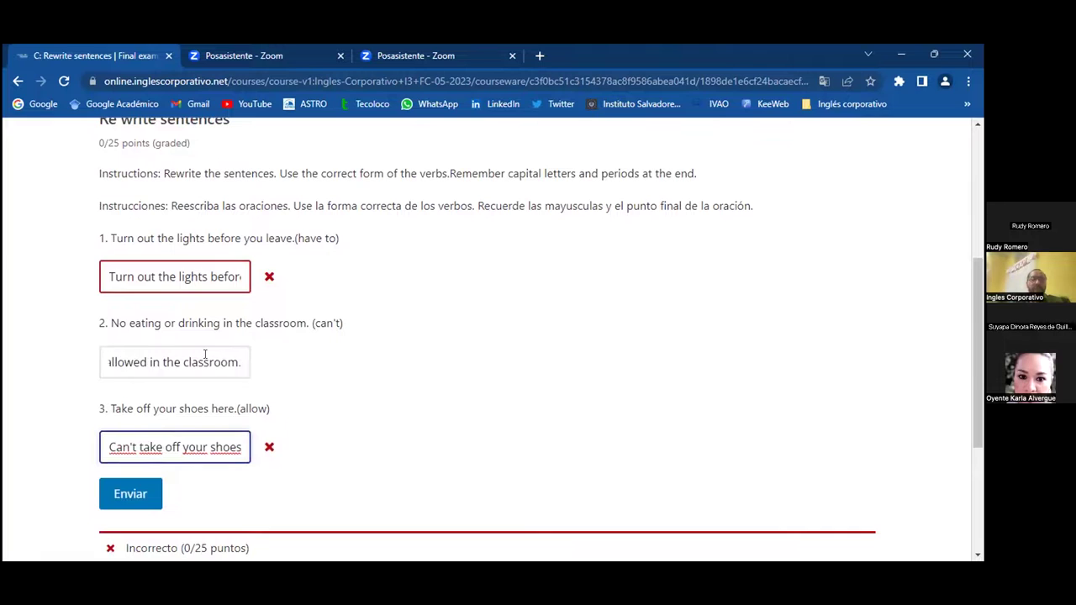
double_click(204, 354)
key("BackSpace")
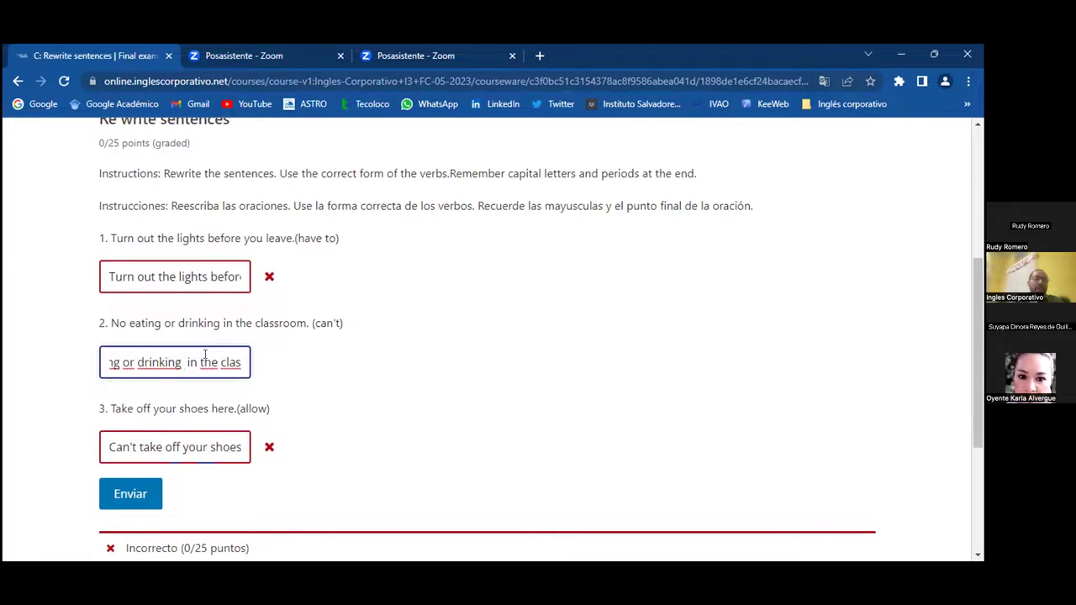
Step: Remove "Can't" from the start of the answer to sentence 3 and capitalize its first word as "Take"
left_click(110, 447)
double_click(110, 447)
key("BackSpace")
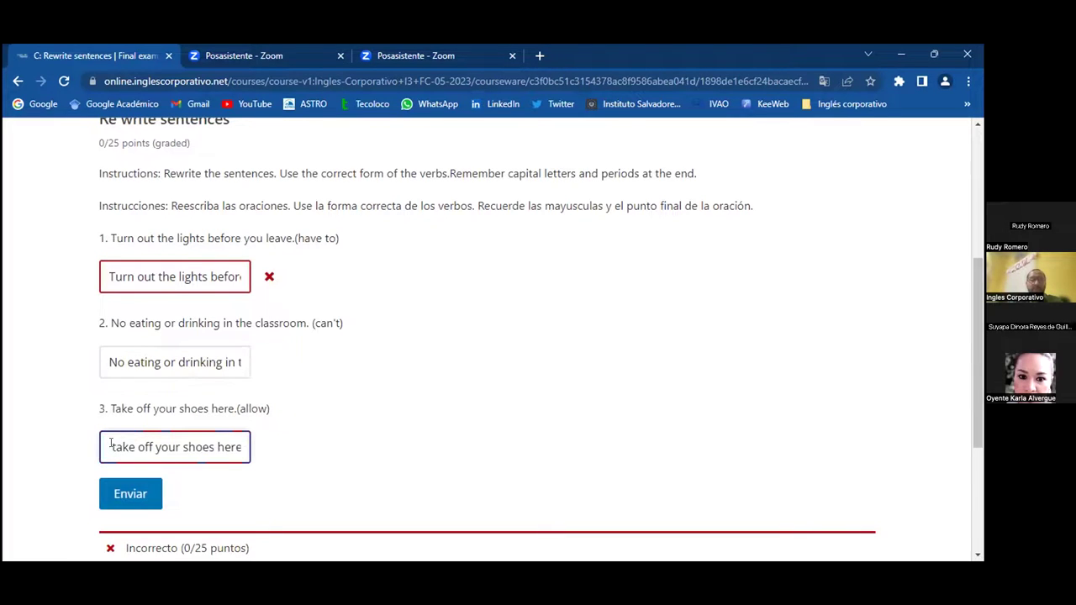
key("Delete")
type("T")
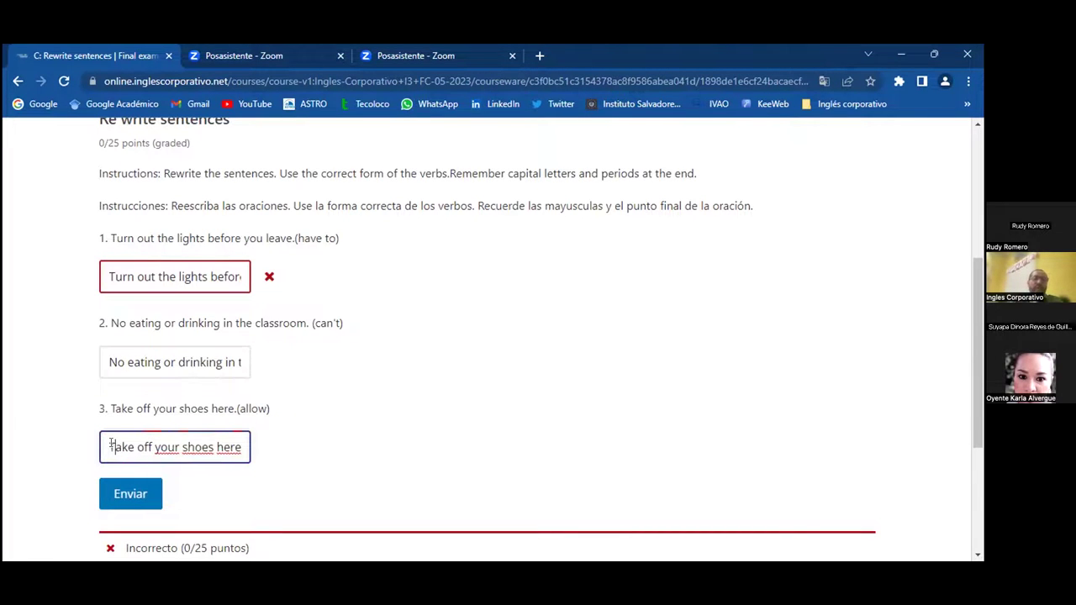
Step: Insert "U can't eat or drink in the classroom" before the existing text in the answer to sentence 2
left_click_drag(119, 363, 87, 364)
left_click(112, 362)
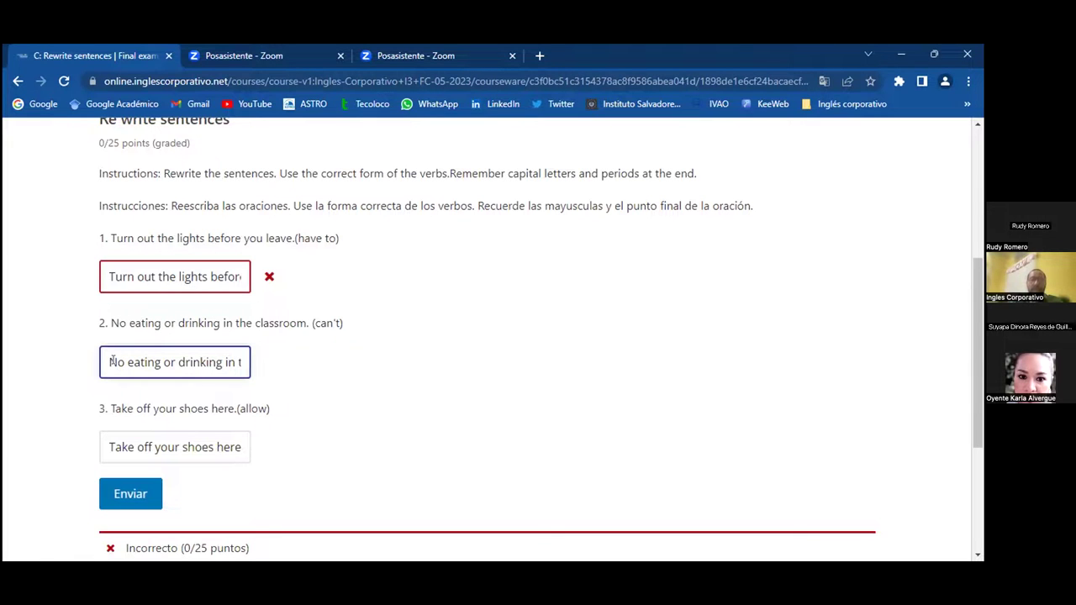
type("Y ")
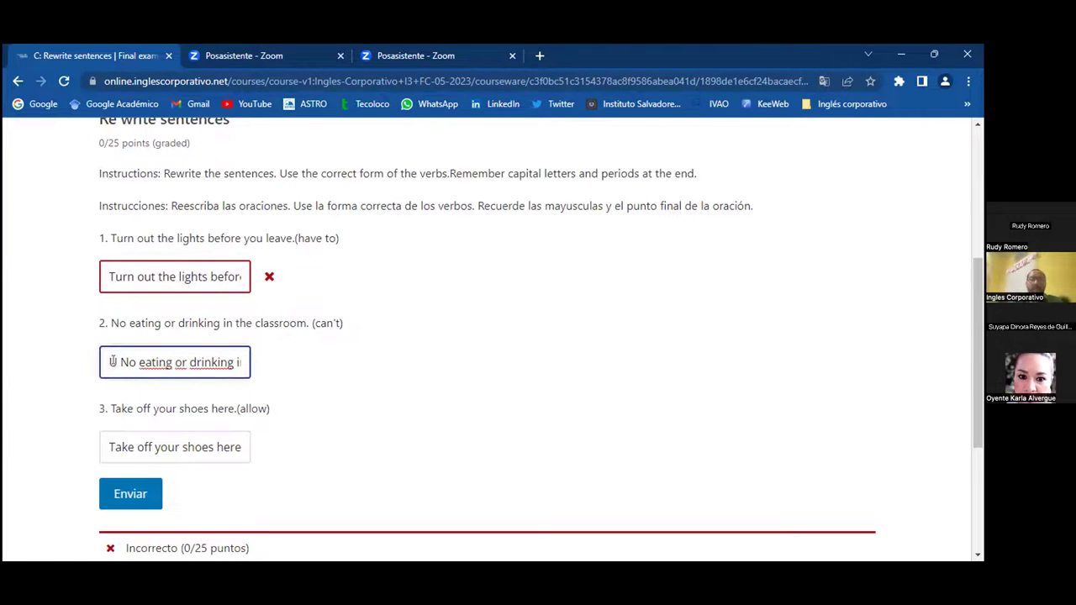
type("can")
type("'t eat")
type(" and")
key("BackSpace")
key("BackSpace")
key("BackSpace")
type("or drink in the")
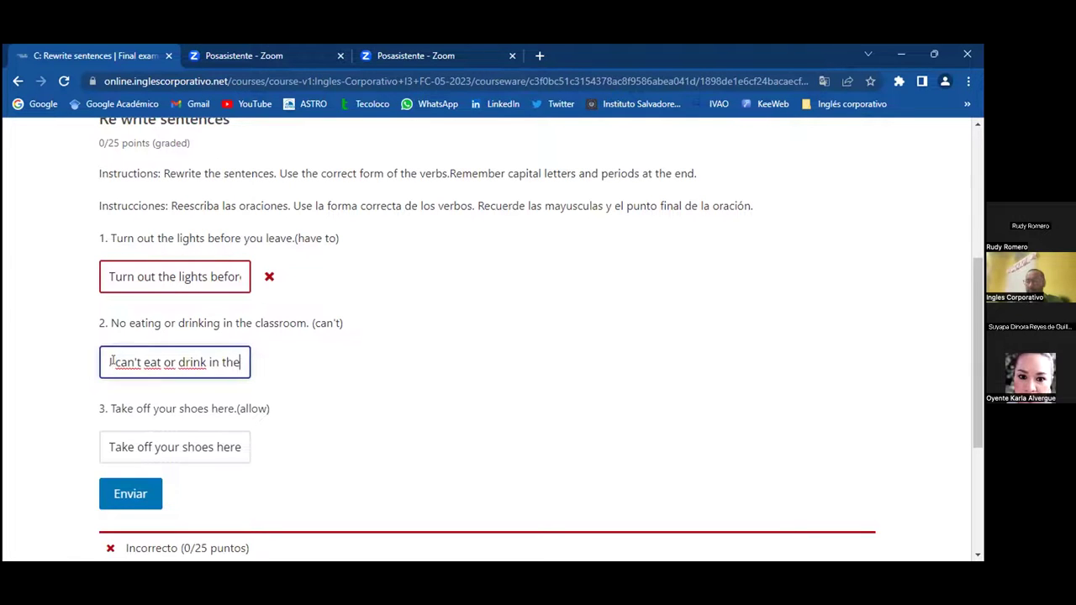
type(" classroom")
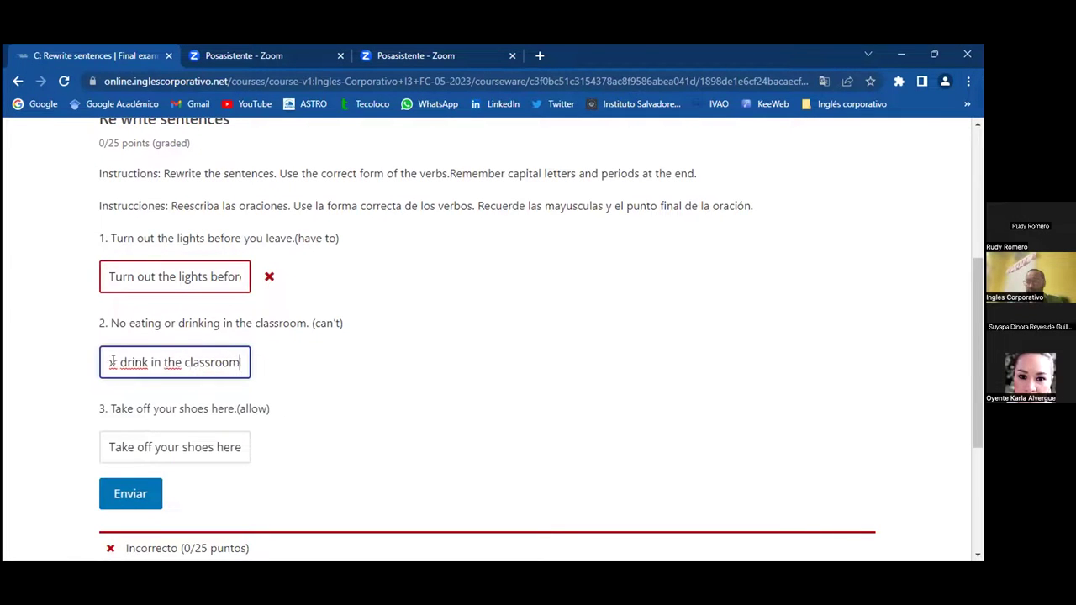
Step: Delete the old wording "No eating or drinking in the classroom" from the end of the answer to sentence 2, keeping the final period
key("Right")
key("Right")
key("Right")
key("Right")
key("Right")
key("Right")
key("Right")
key("Right")
key("Right")
key("Right")
key("Right")
key("Right")
key("Right")
key("Right")
key("Right")
key("Right")
key("Right")
key("Right")
key("Right")
key("Right")
key("Right")
key("Right")
key("Right")
key("Right")
key("Right")
key("Right")
key("Right")
key("Right")
key("Right")
key("Right")
key("Right")
key("Right")
key("Right")
key("Right")
key("Right")
key("Right")
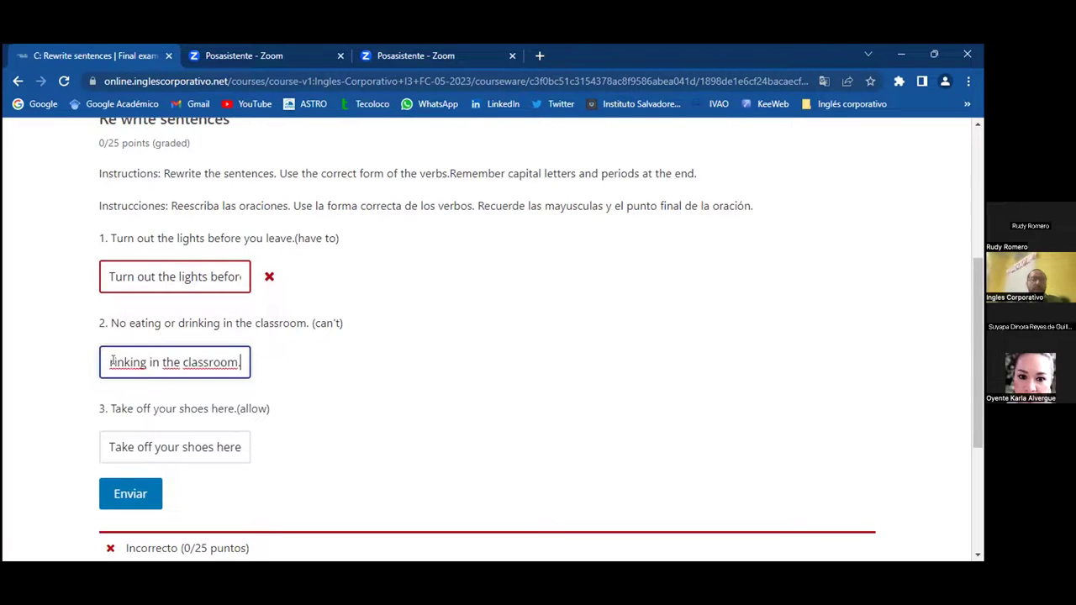
key("Left")
key("Left")
key("Left")
key("Left")
key("Left")
key("Left")
key("Left")
key("Left")
key("Left")
key("Left")
key("Left")
key("Left")
key("Left")
key("Left")
key("Left")
key("Left")
key("Left")
key("Left")
key("Left")
key("Left")
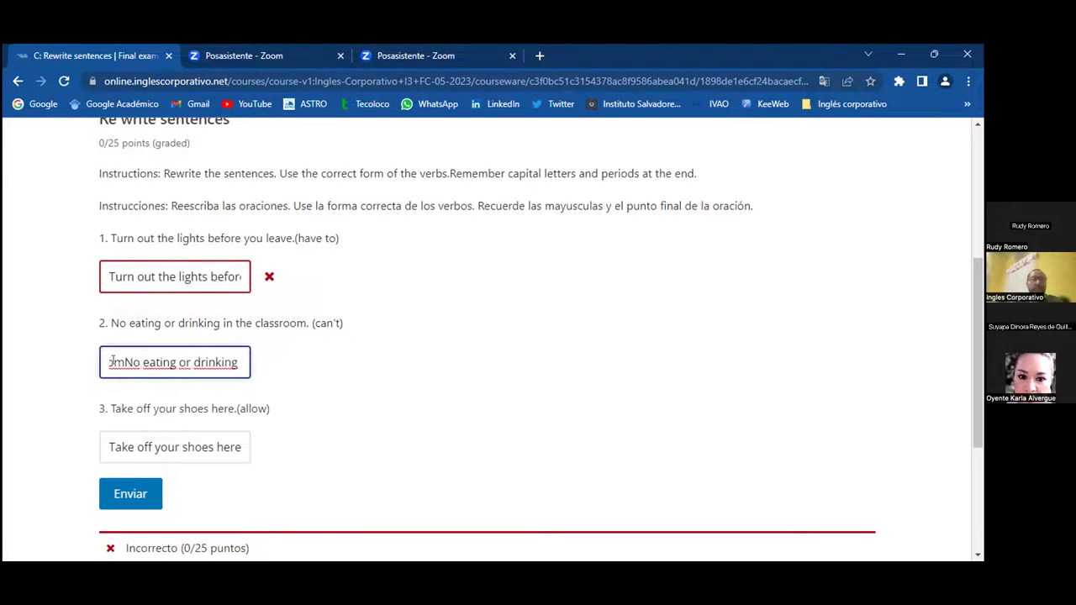
key("Delete")
key("Delete")
key("Delete")
key("Delete")
key("Delete")
key("Delete")
key("Delete")
key("Delete")
key("Delete")
key("Delete")
key("Delete")
key("Delete")
key("Delete")
key("Delete")
key("Delete")
key("Delete")
key("Delete")
key("Delete")
key("Delete")
key("Delete")
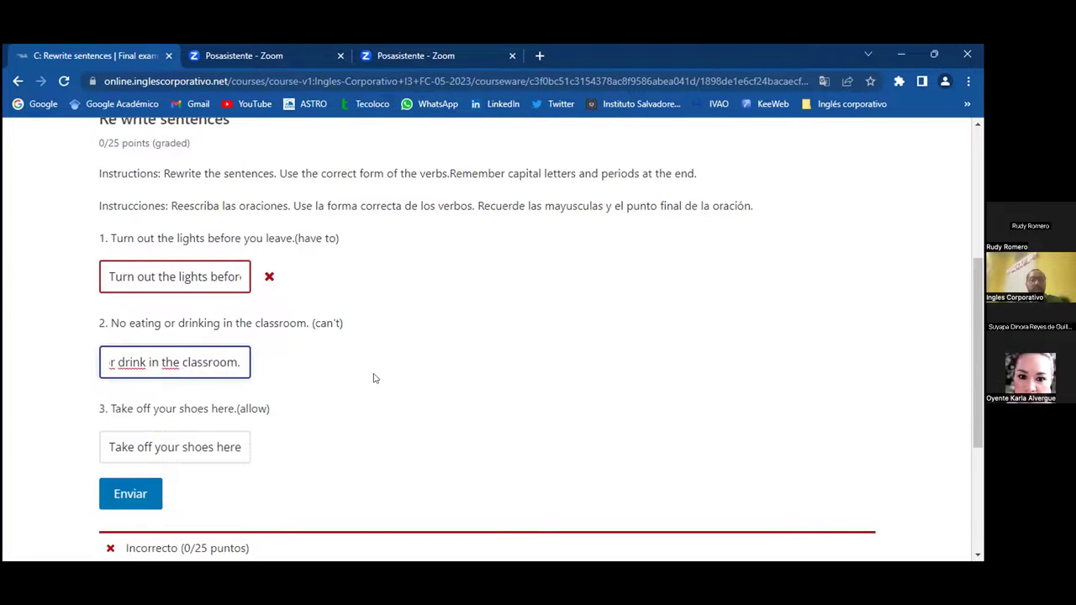
Step: Replace the opening "U" in the answer to sentence 2 with "You"
left_click_drag(176, 276, 45, 280)
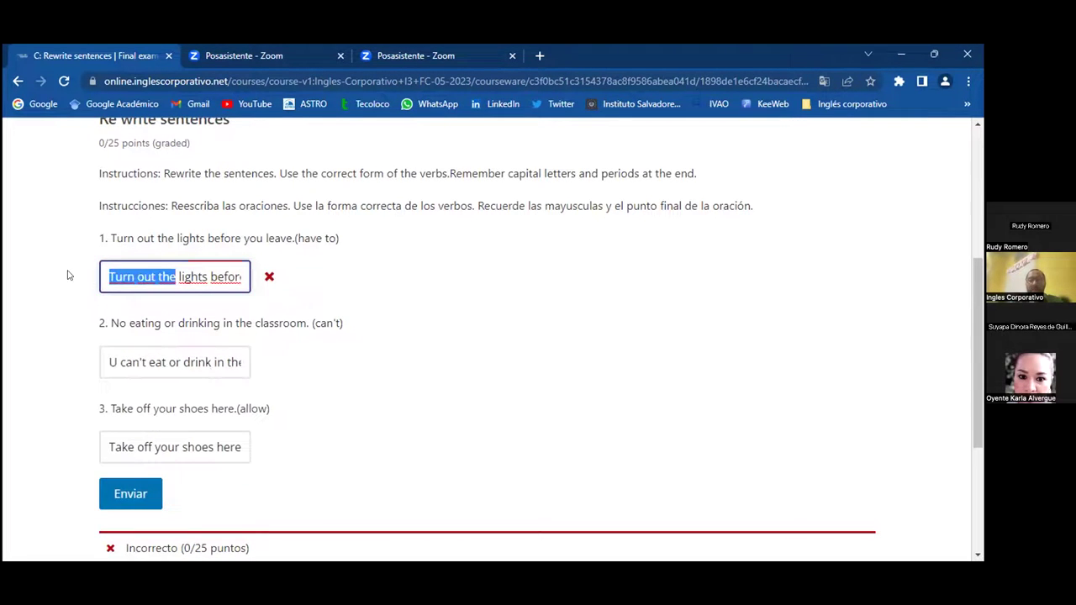
left_click(128, 281)
left_click(117, 362)
key("BackSpace")
type("You")
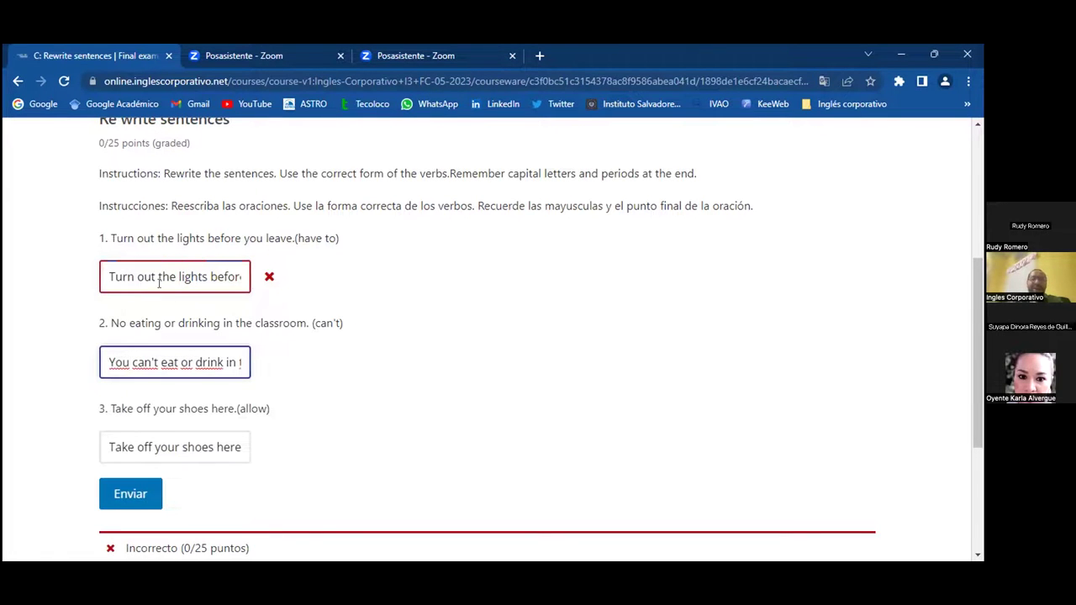
Step: Change the opening "Turn" in the answer to sentence 1 to "You have to turn"
left_click(105, 277)
type("You")
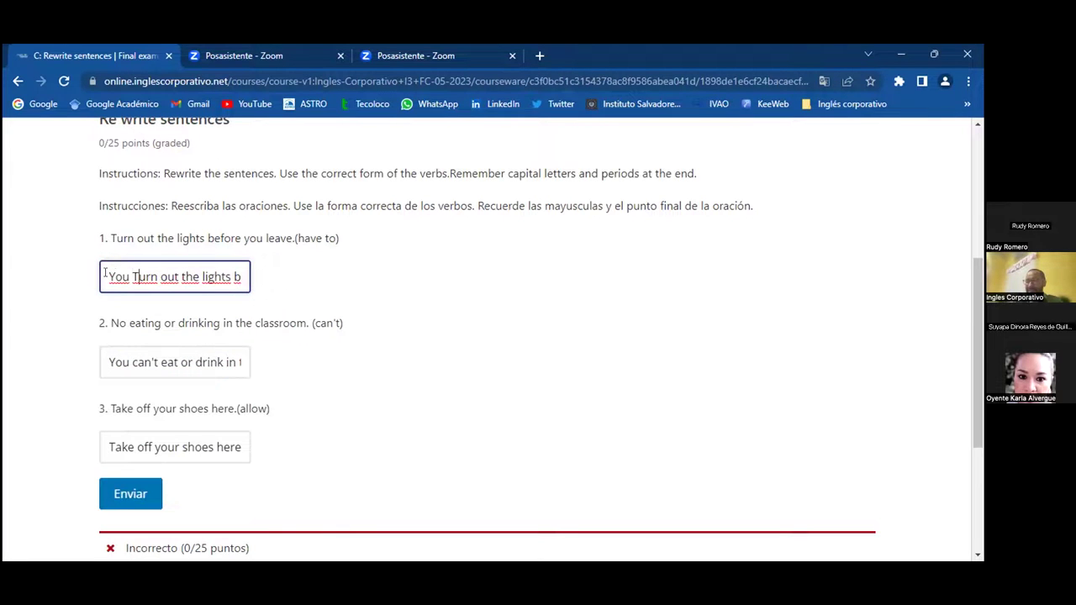
key("Delete")
type("t")
key("BackSpace")
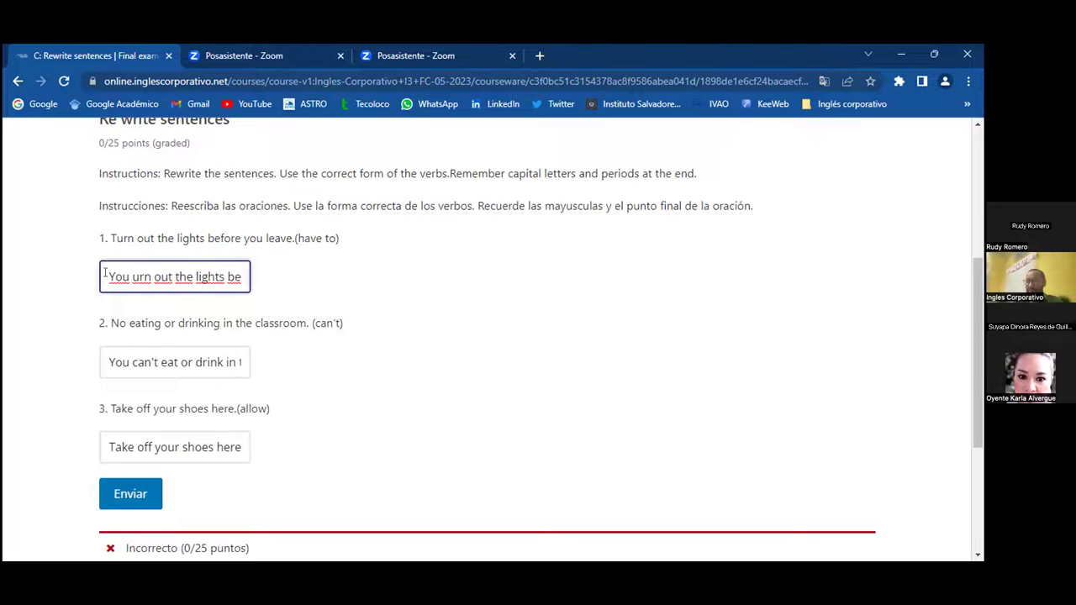
type("have to")
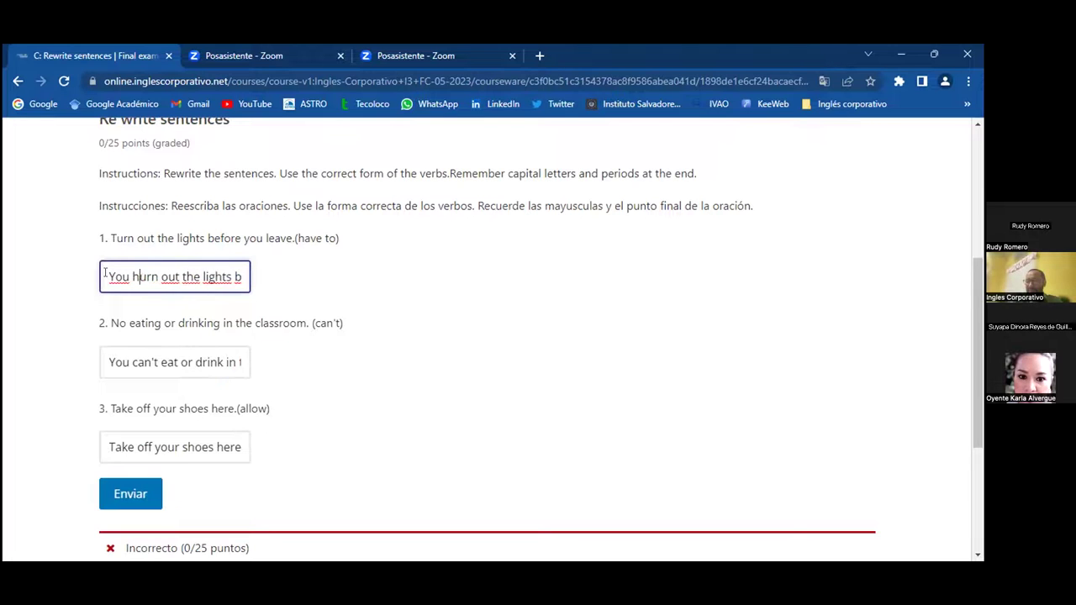
type(" t")
Step: Remove "had to" before "leave" so the answer to sentence 1 ends with "before you leave."
key("Right")
key("Right")
key("Right")
key("Right")
key("Right")
key("Right")
key("Right")
key("Right")
key("Right")
key("Right")
key("Right")
key("Right")
key("Right")
key("Right")
key("Right")
key("Right")
key("Right")
key("Right")
key("Right")
key("Right")
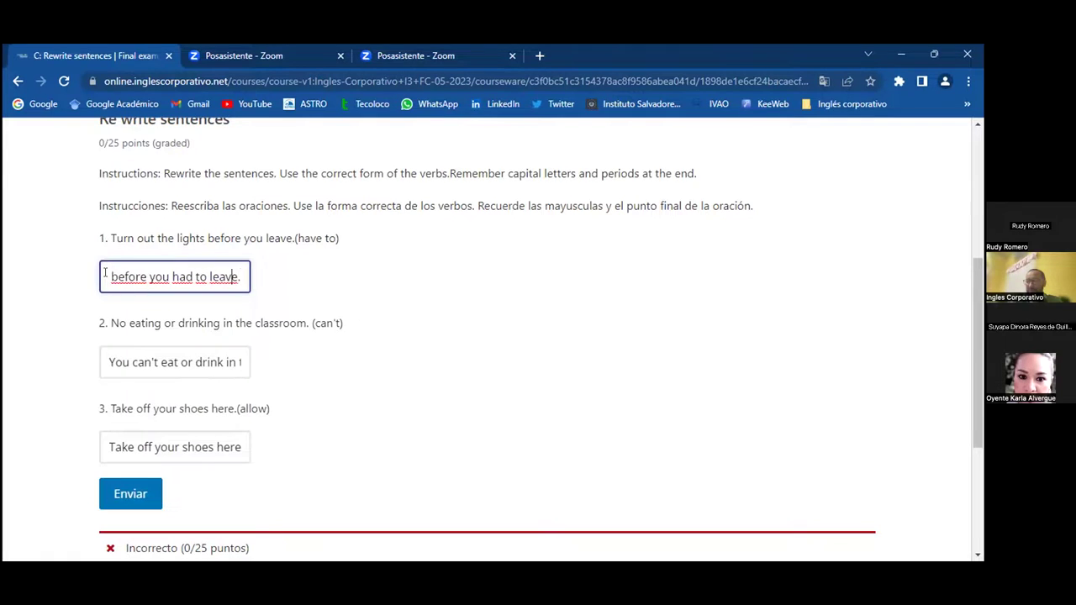
key("BackSpace")
key("BackSpace")
key("BackSpace")
key("BackSpace")
key("BackSpace")
key("BackSpace")
key("BackSpace")
key("BackSpace")
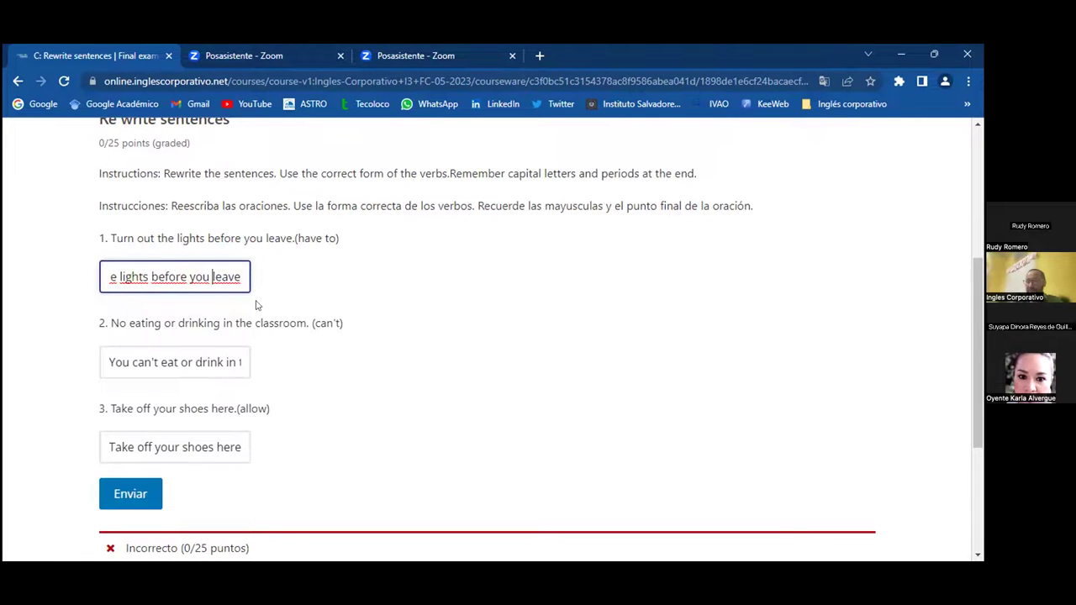
scroll(169, 275, "left", 5)
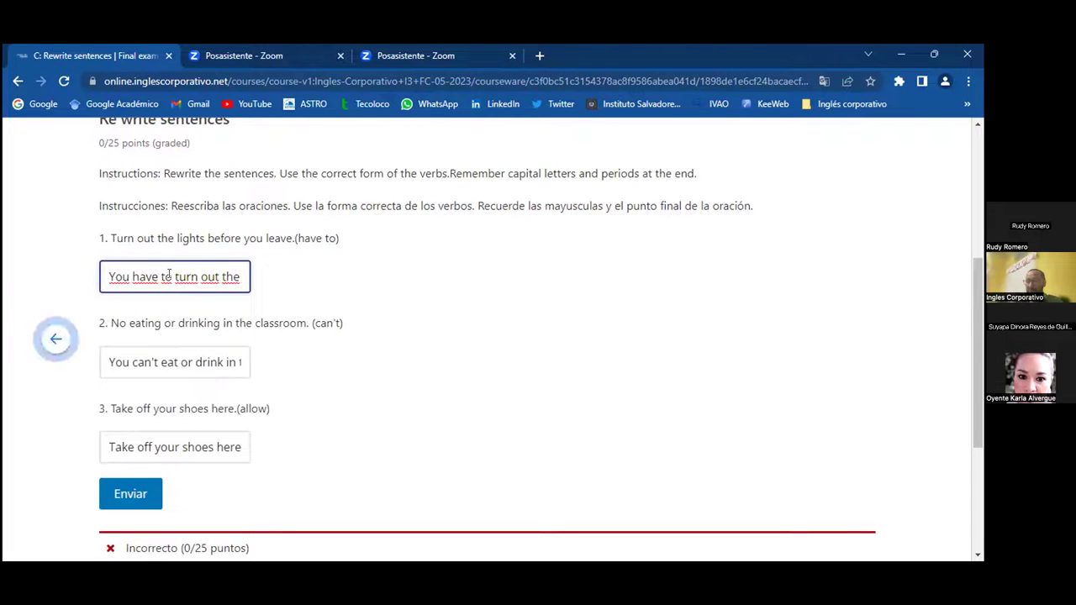
scroll(176, 275, "right", 5)
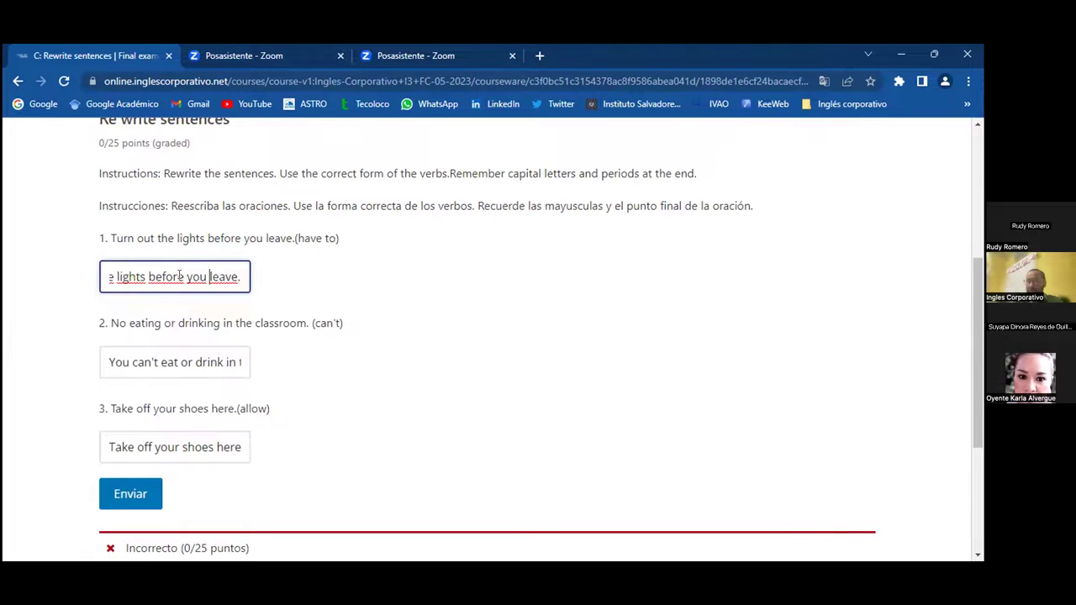
Step: Check the end of the answer to sentence 2, and start the answer to sentence 3 with "You have" before a lowercase "take"
left_click(214, 357)
key("End")
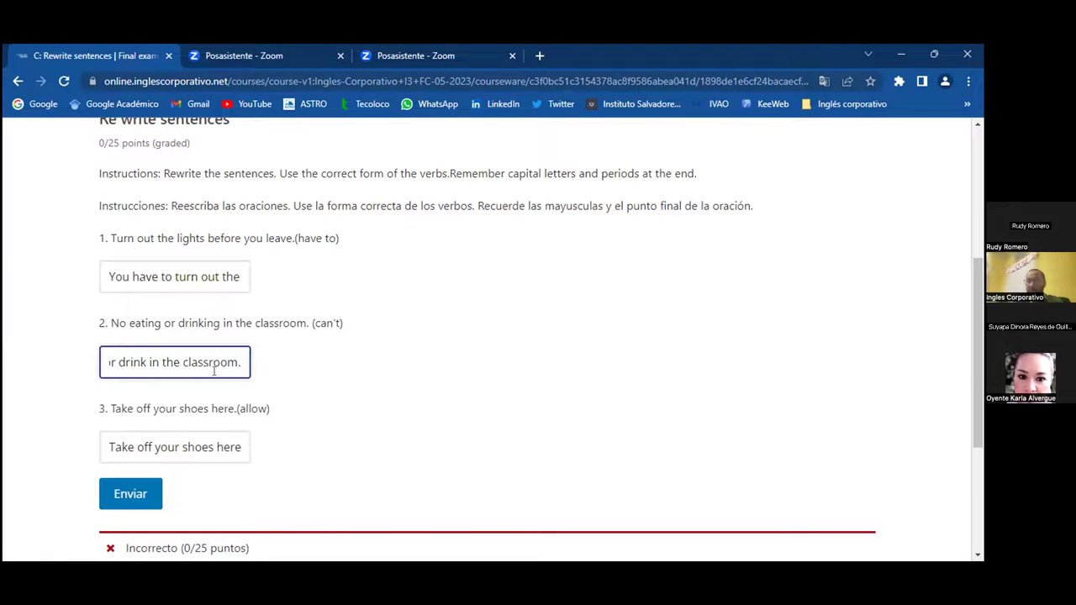
left_click(112, 446)
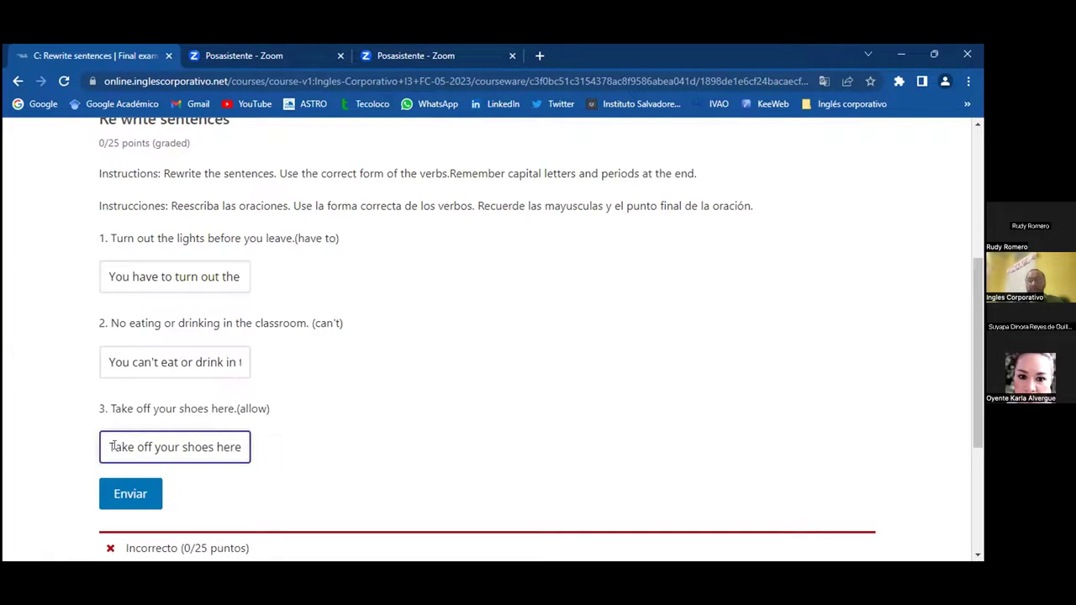
key("Delete")
type("You ")
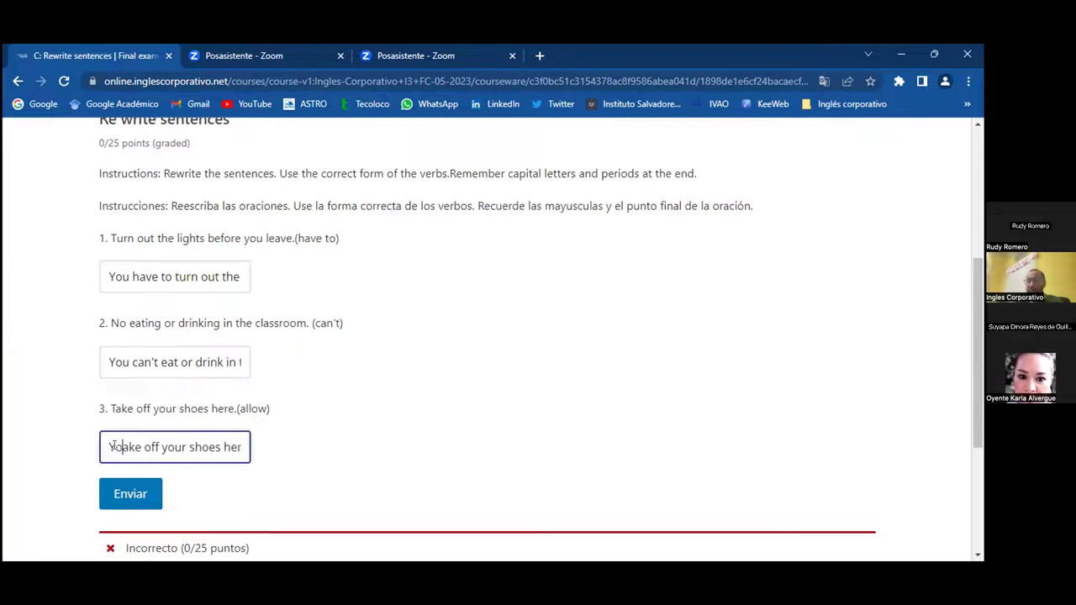
type("have t")
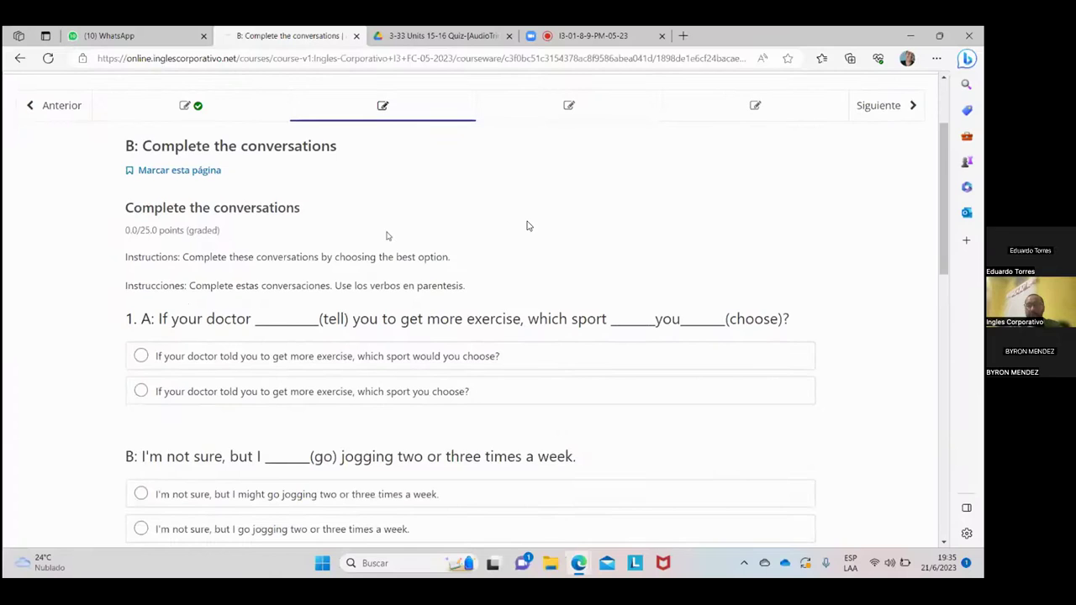
scroll(528, 225, "down", 1)
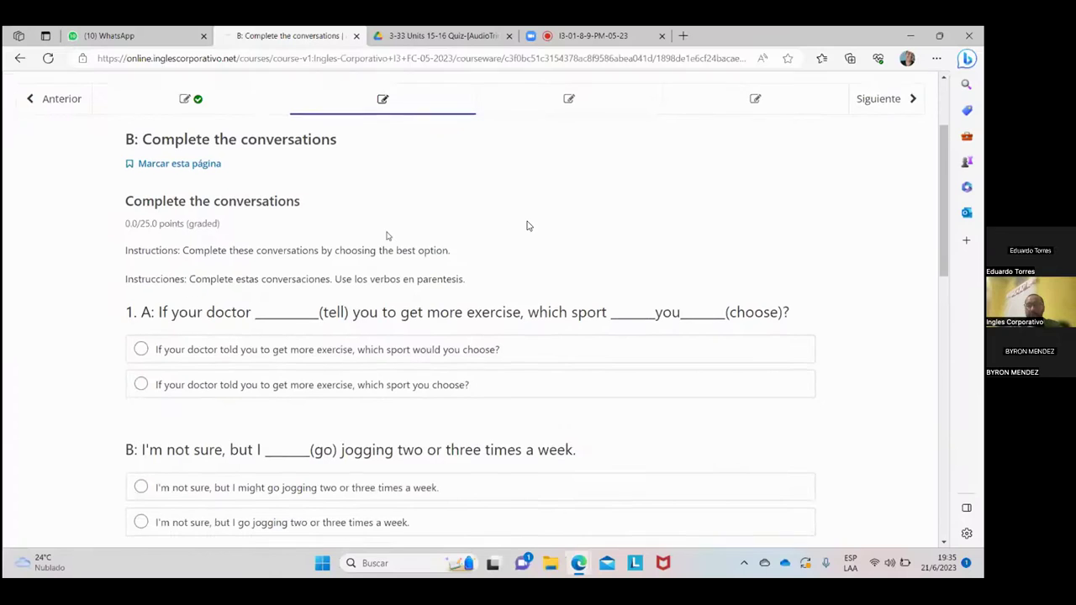
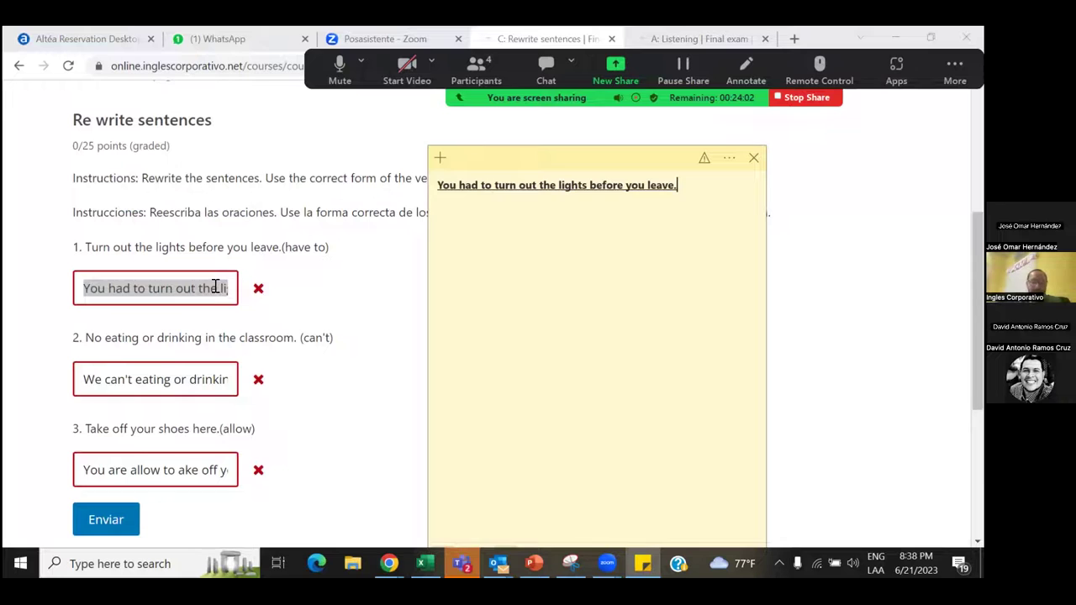
Step: Clear the incorrect answers to sentences 1 and 2
left_click(220, 385)
triple_click(193, 289)
key("BackSpace")
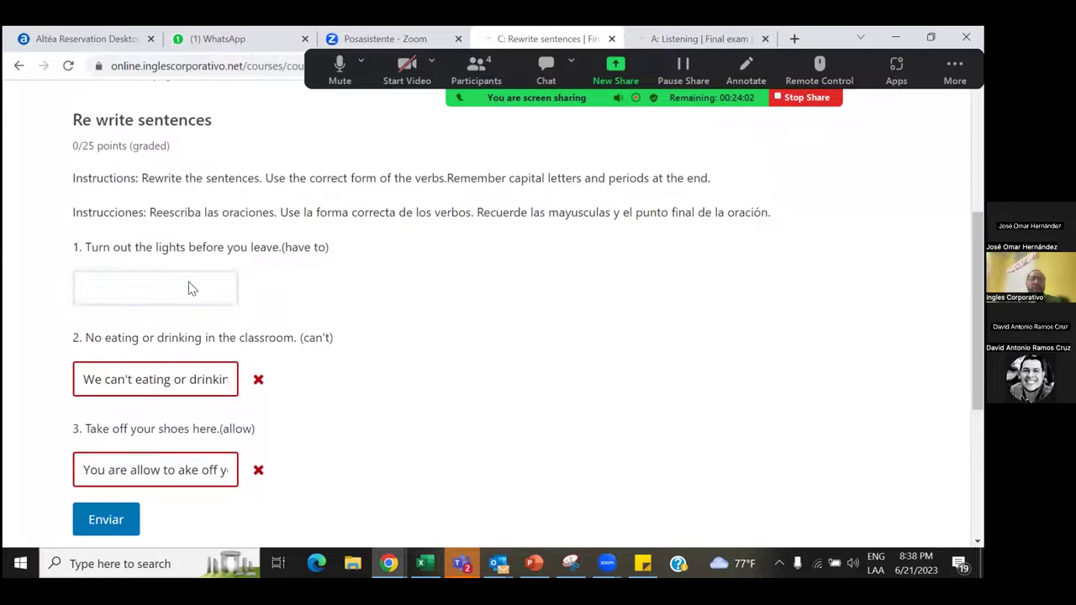
key("alt+Tab")
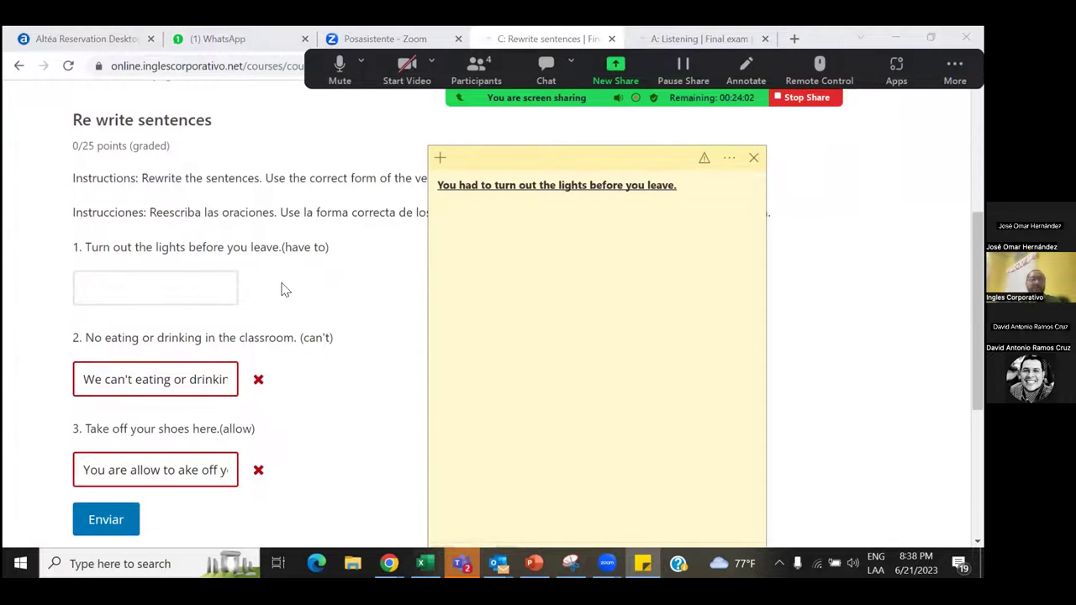
triple_click(176, 378)
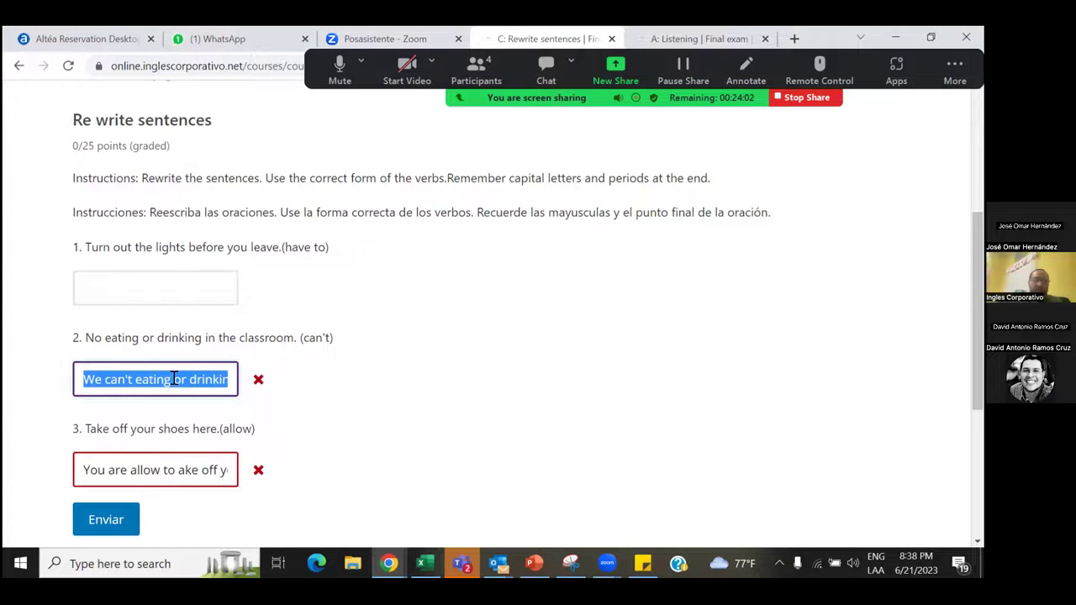
key("BackSpace")
left_click(160, 285)
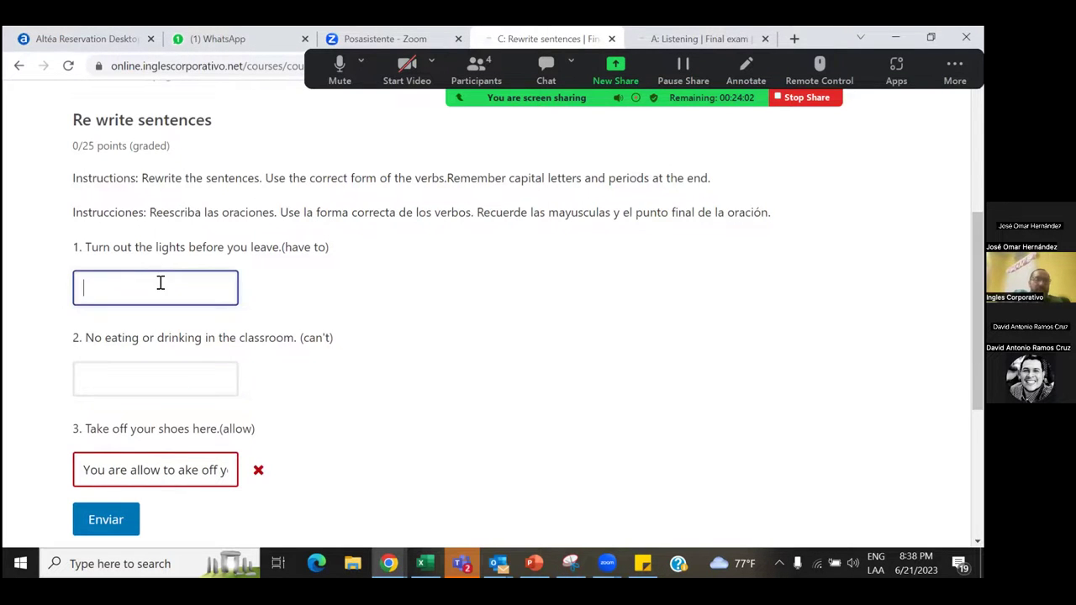
Step: Switch to the sticky note and replace "had" with "have" in its sentence about turning out the lights
key("alt+Tab")
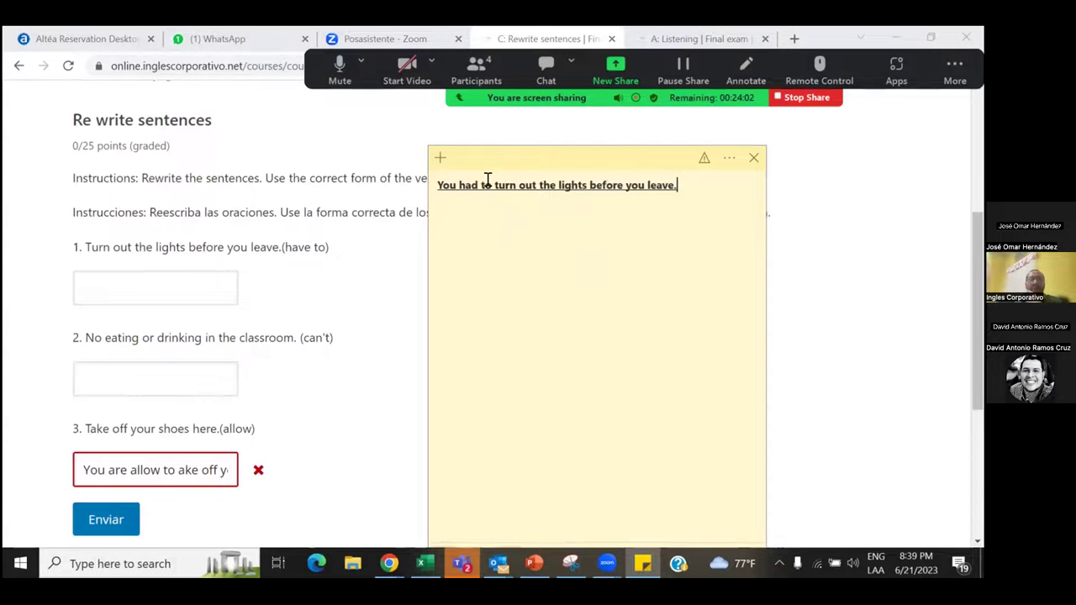
left_click_drag(491, 185, 435, 187)
left_click(476, 226)
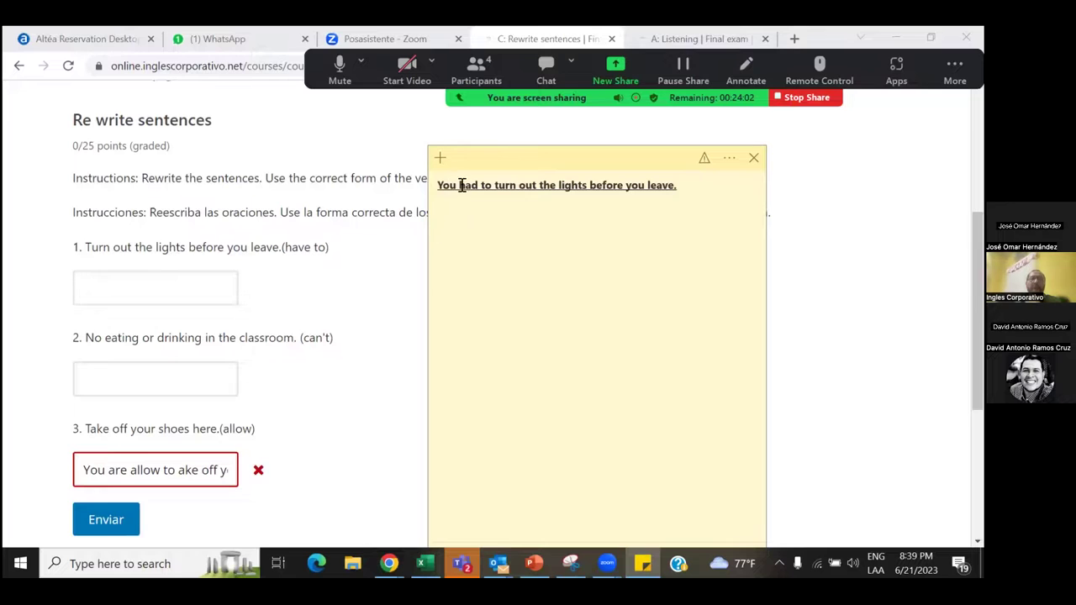
left_click_drag(459, 185, 479, 185)
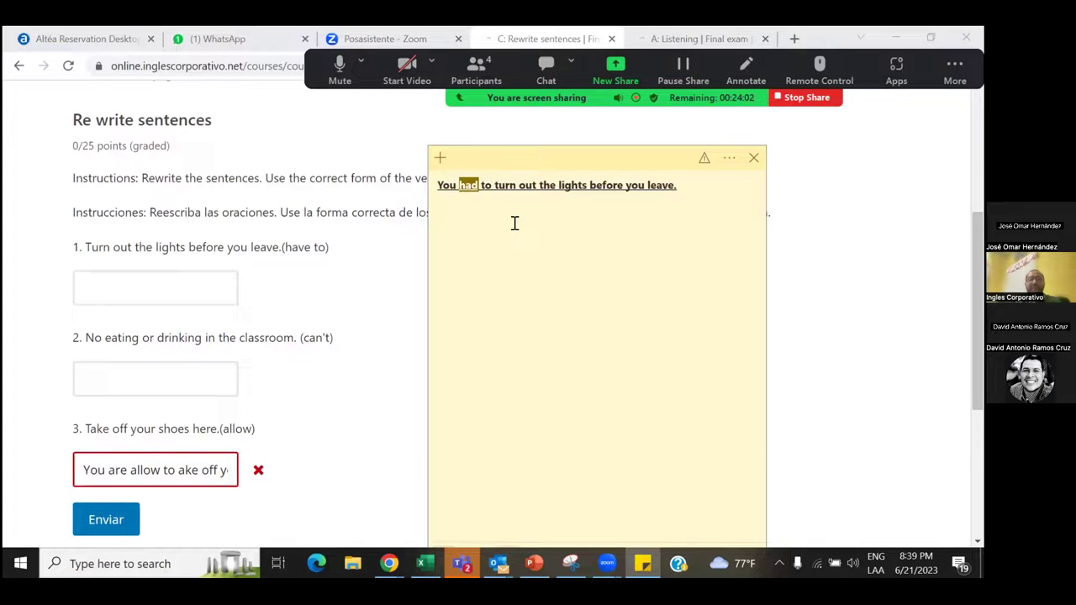
type("have")
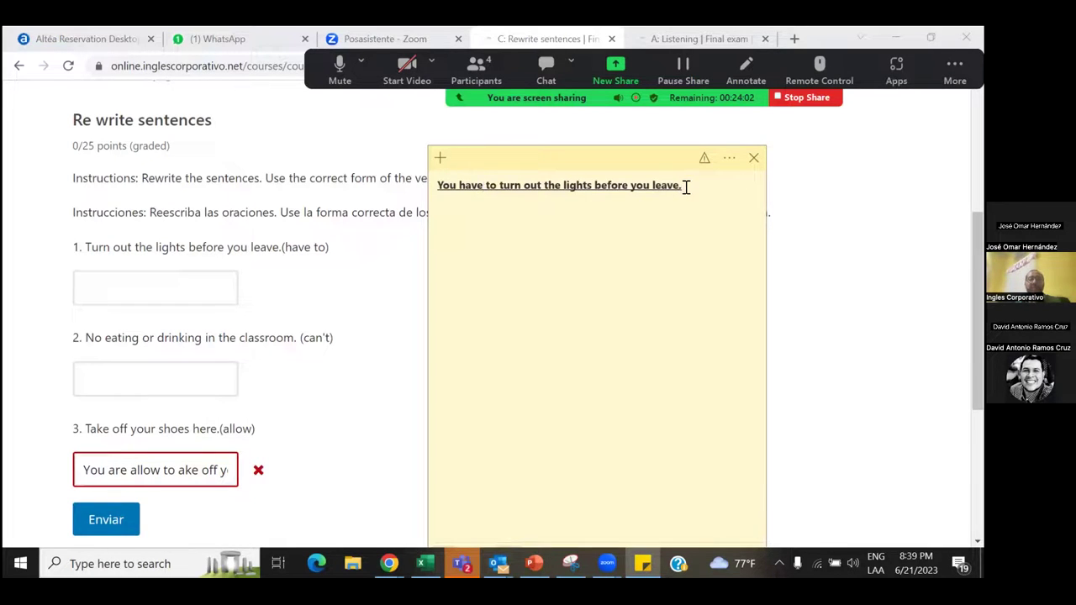
Step: Copy "You have to turn out the lights before you leave." from the note into the answer to sentence 1
triple_click(434, 189)
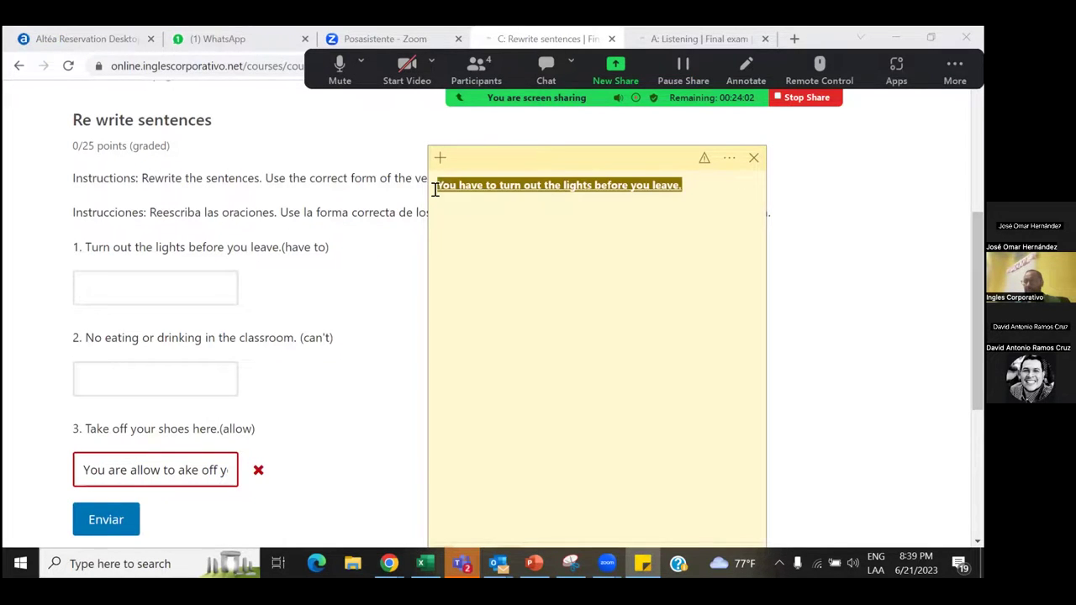
left_click(115, 273)
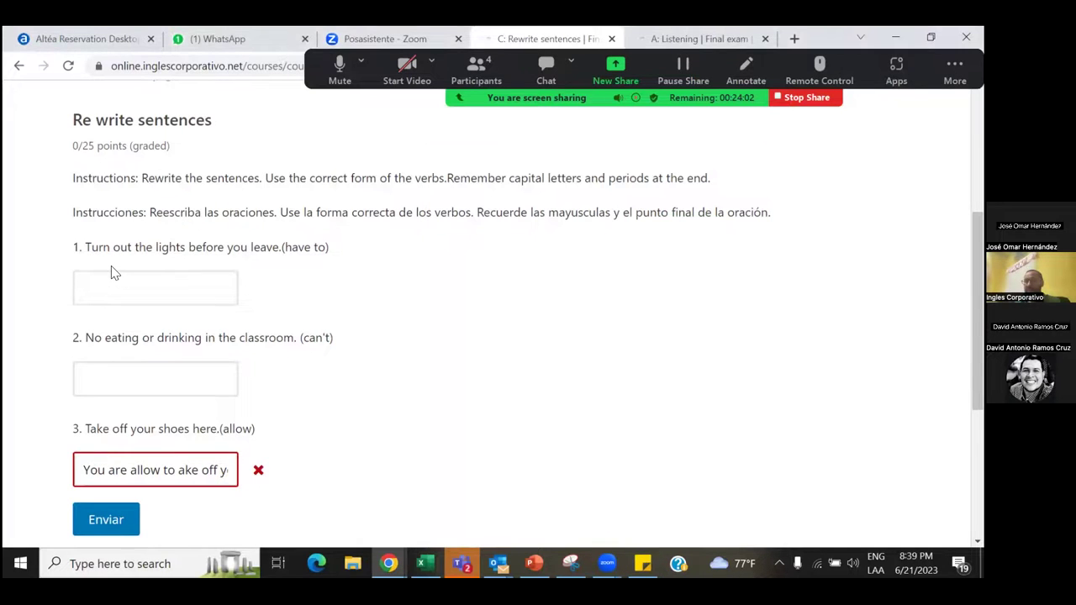
left_click(97, 288)
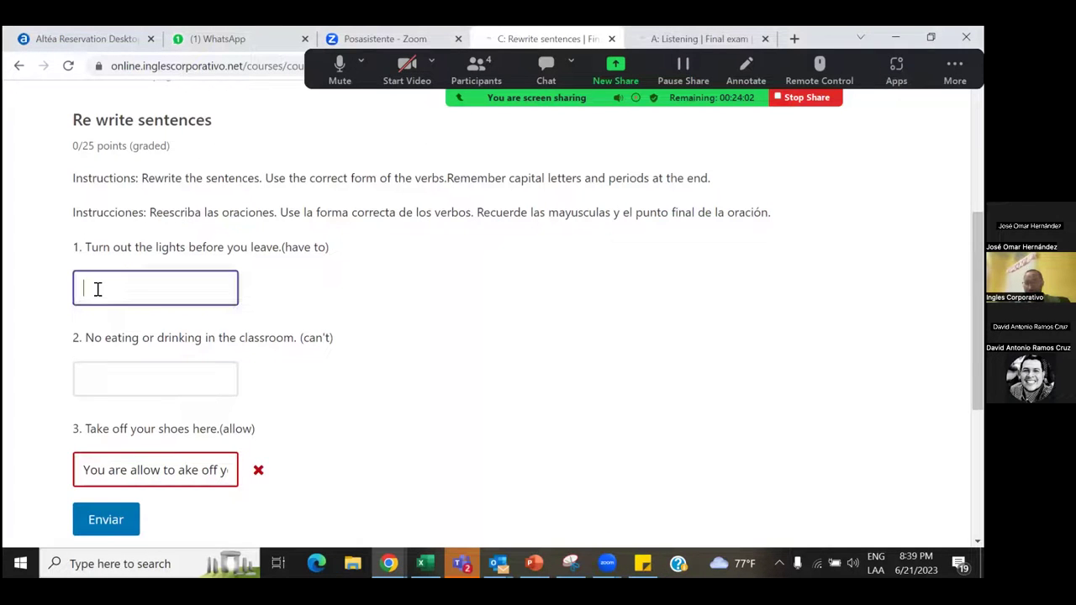
key("ctrl+v")
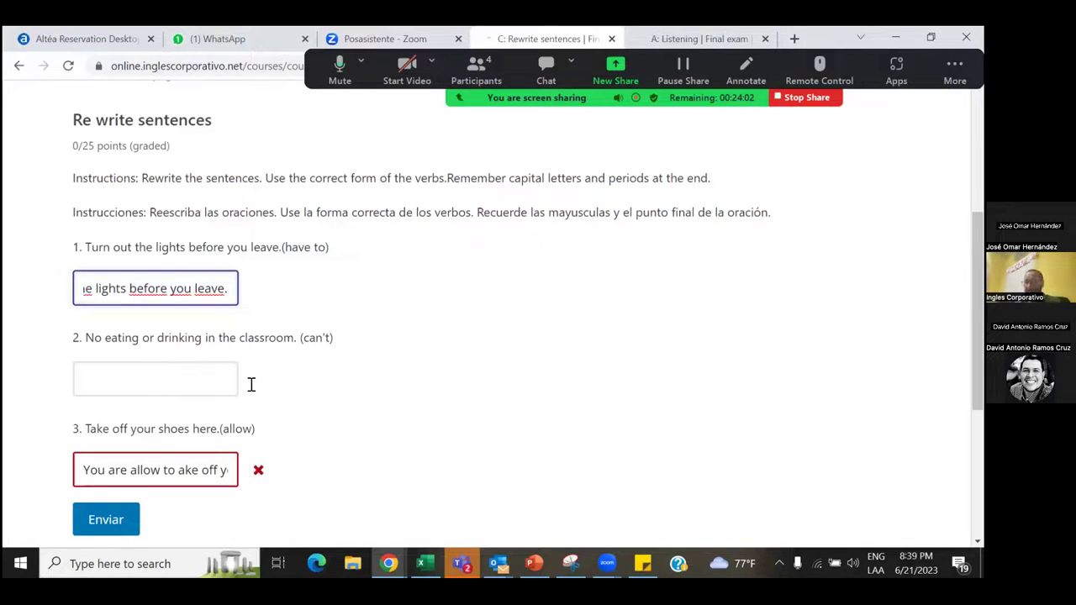
left_click(118, 385)
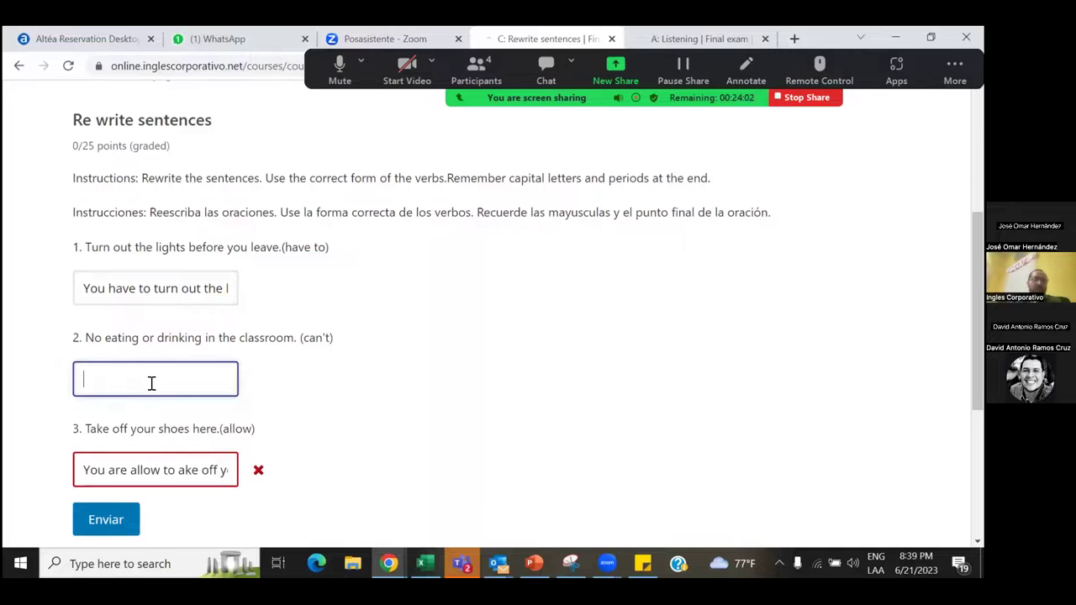
Step: Answer sentence 2 with "You can't" followed by the phrase "eating or drinking in the classroom." copied from the question
type("you")
key("BackSpace")
key("BackSpace")
key("BackSpace")
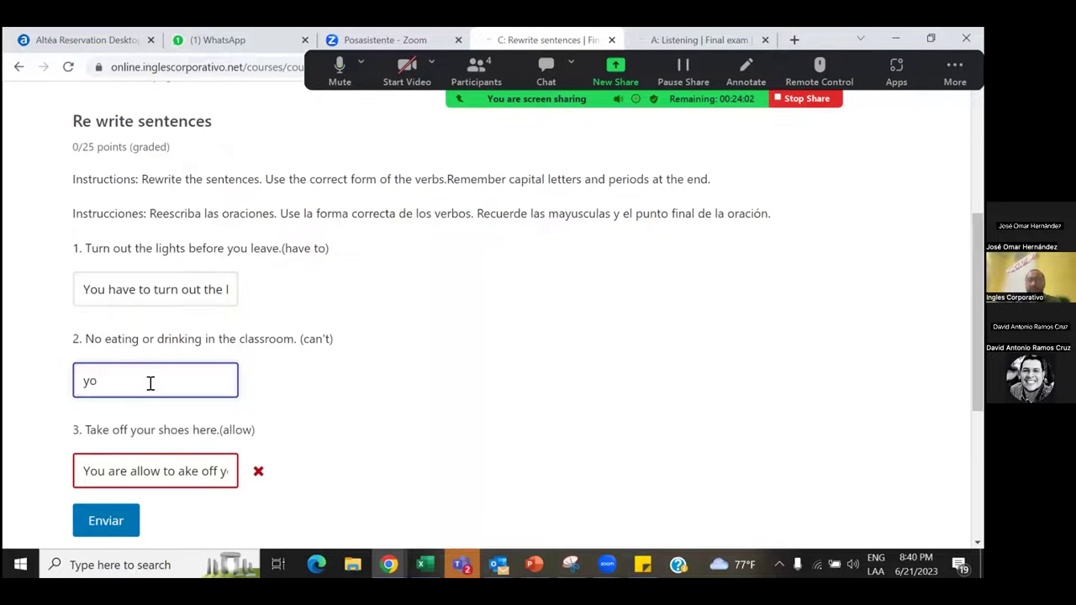
type("You")
left_click_drag(302, 339, 329, 348)
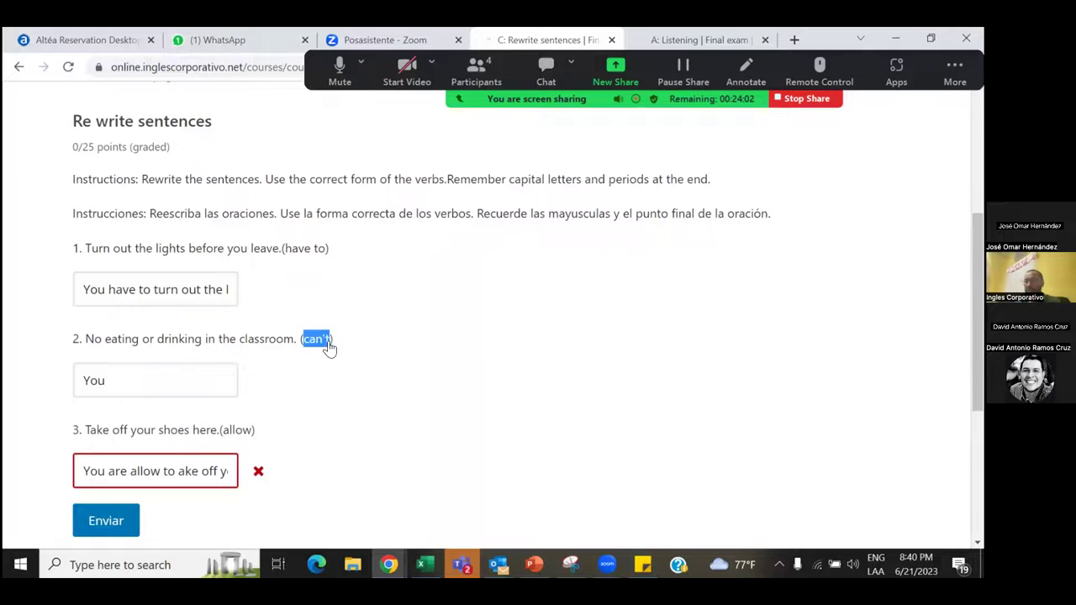
left_click(110, 380)
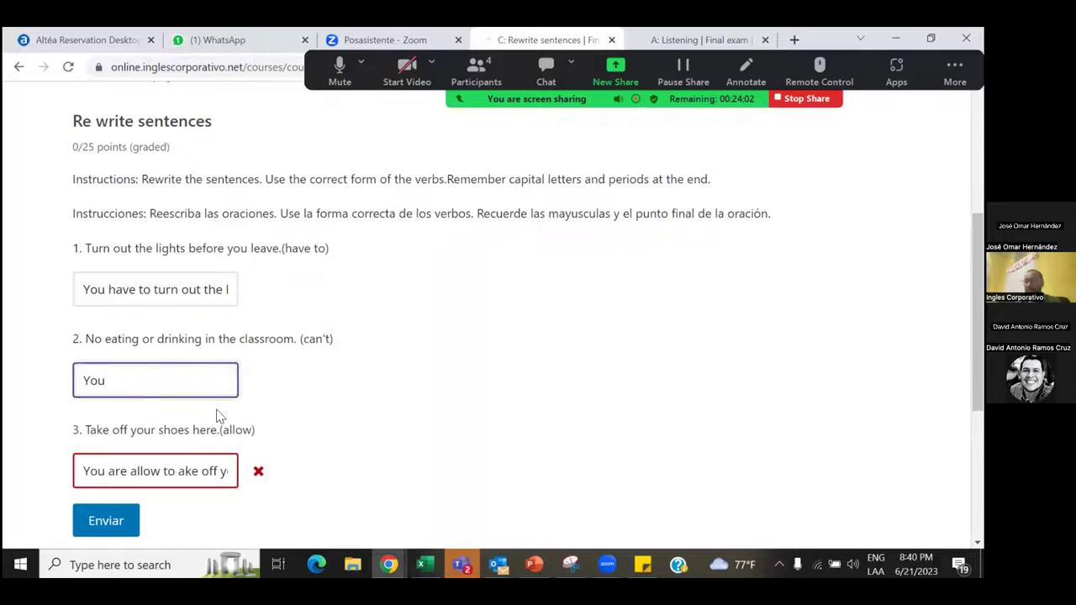
type("can't")
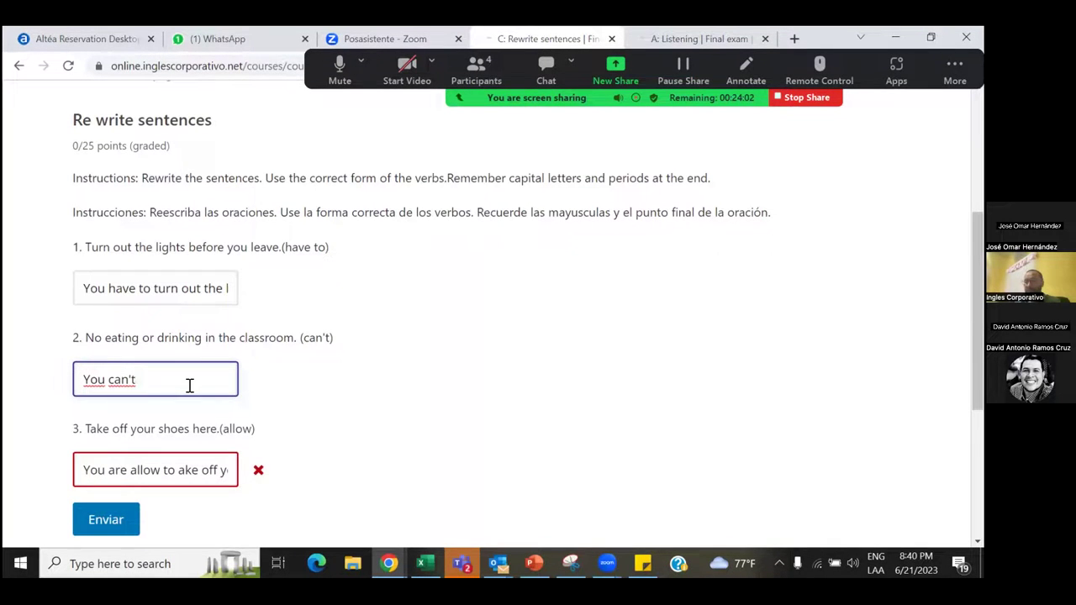
left_click_drag(104, 339, 297, 347)
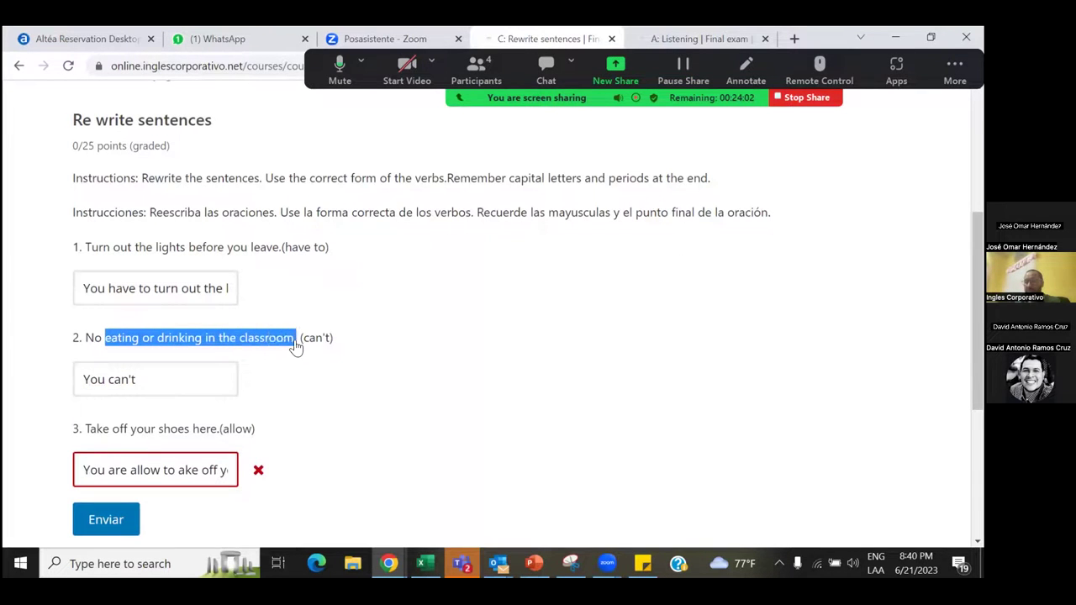
left_click(137, 379)
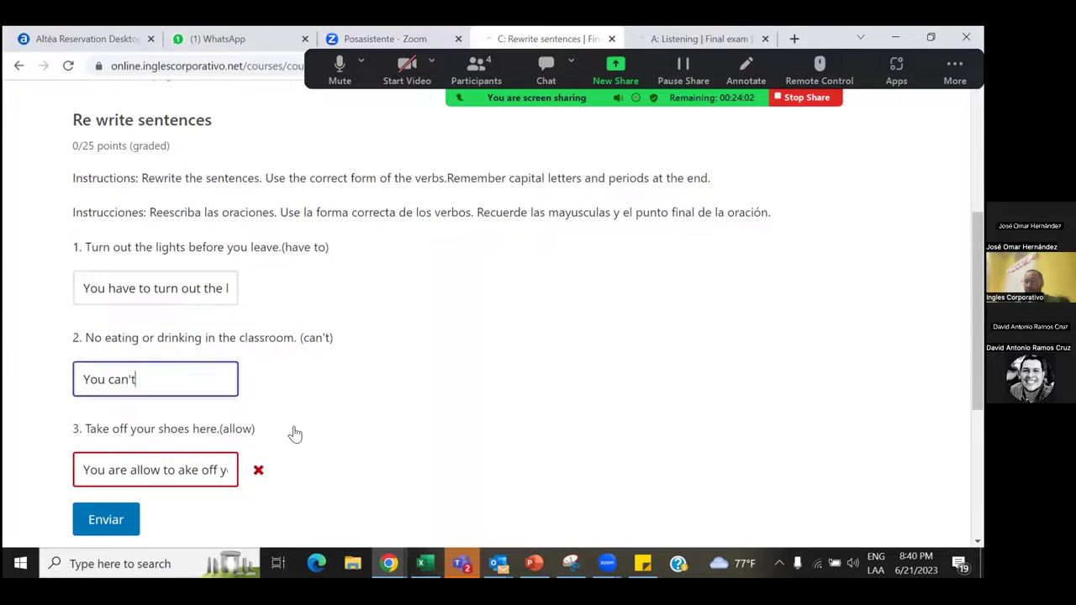
key("ctrl+v")
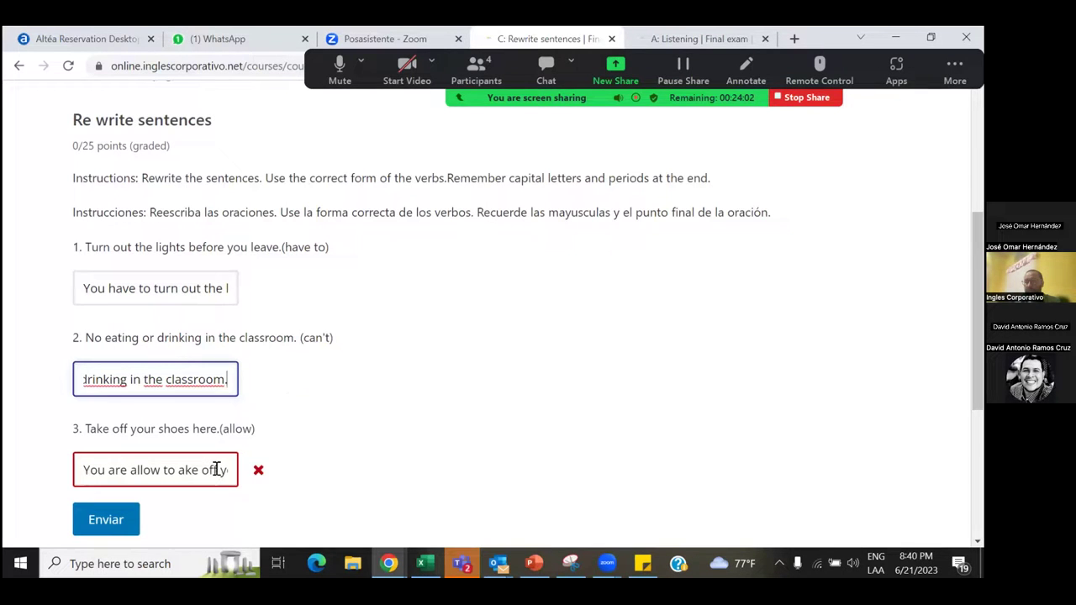
Step: Examine the full wording of the incorrect answer to sentence 3, from its beginning to its end
left_click(199, 474)
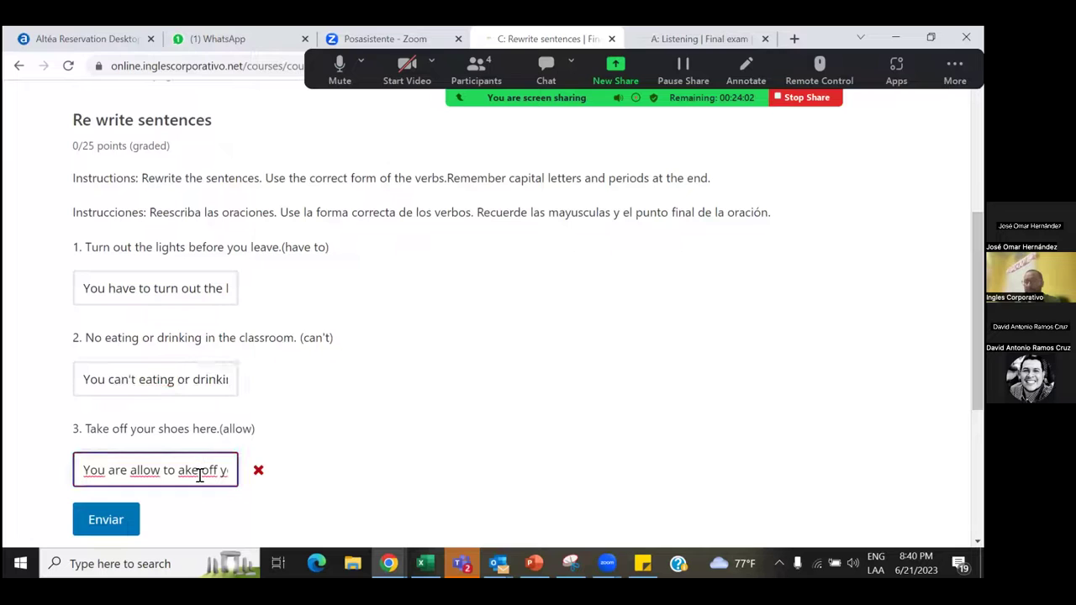
key("Left")
key("End")
key("Left")
key("Left")
key("Left")
key("Left")
key("Left")
key("Left")
key("Left")
key("Left")
key("Left")
key("Home")
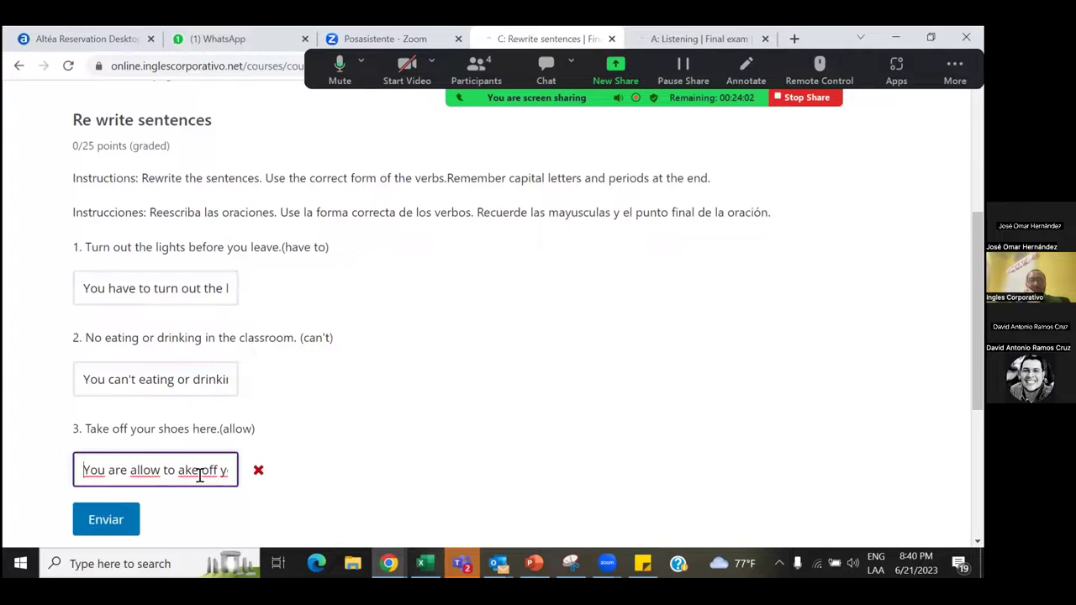
key("Right")
key("Right")
key("Right")
key("Right")
key("Right")
key("Right")
key("Right")
key("Right")
key("Right")
key("Right")
key("Right")
key("Right")
key("Right")
key("Right")
key("Right")
key("Right")
key("Right")
key("Right")
key("Right")
key("Right")
key("Left")
key("Left")
key("Left")
key("Left")
key("Left")
key("Left")
key("Left")
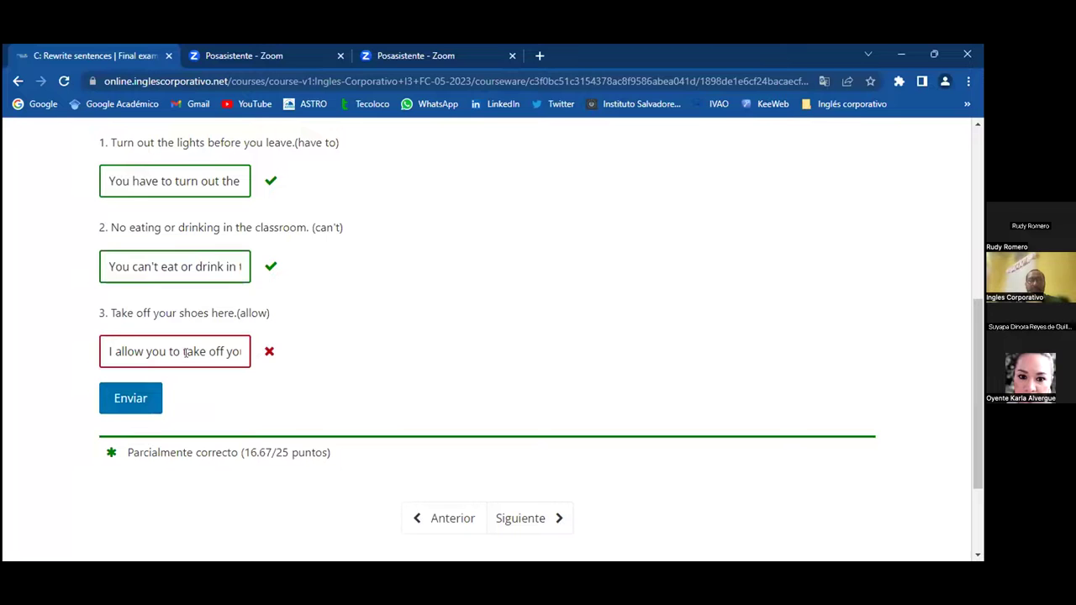
Step: Replace "I allow you" with "You are allowed" at the start of the answer to sentence 3
scroll(185, 353, "down", 1)
scroll(186, 353, "down", 1)
scroll(185, 353, "up", 1)
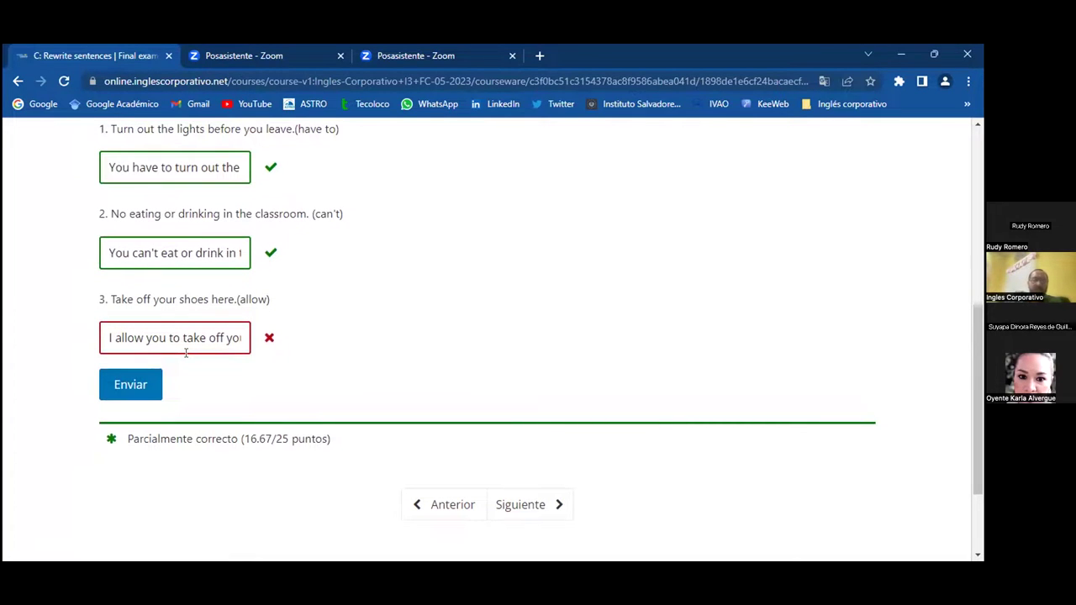
scroll(186, 353, "down", 1)
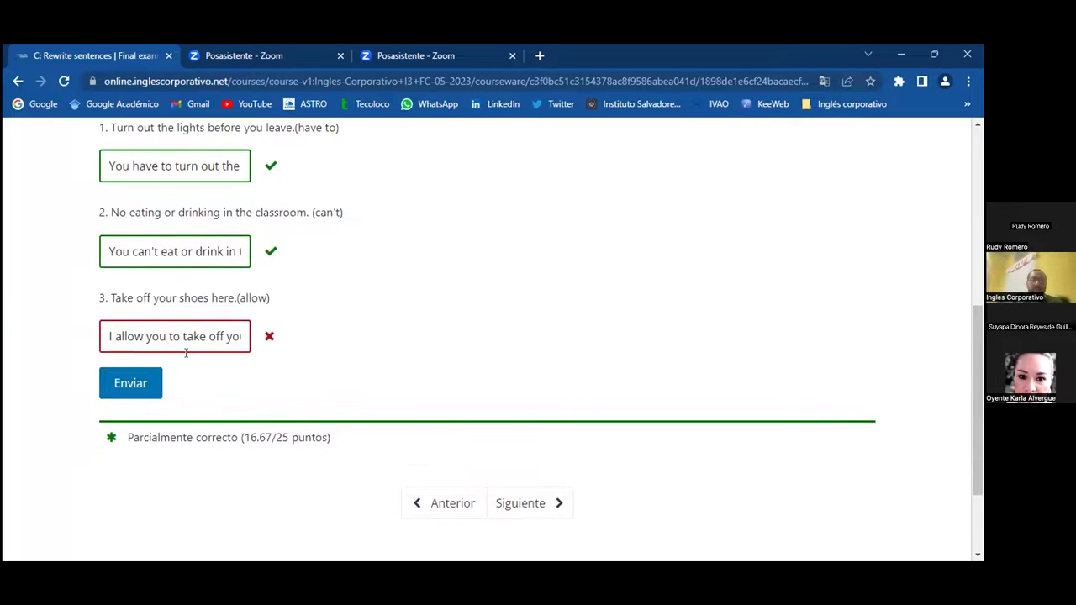
left_click_drag(184, 334, 53, 349)
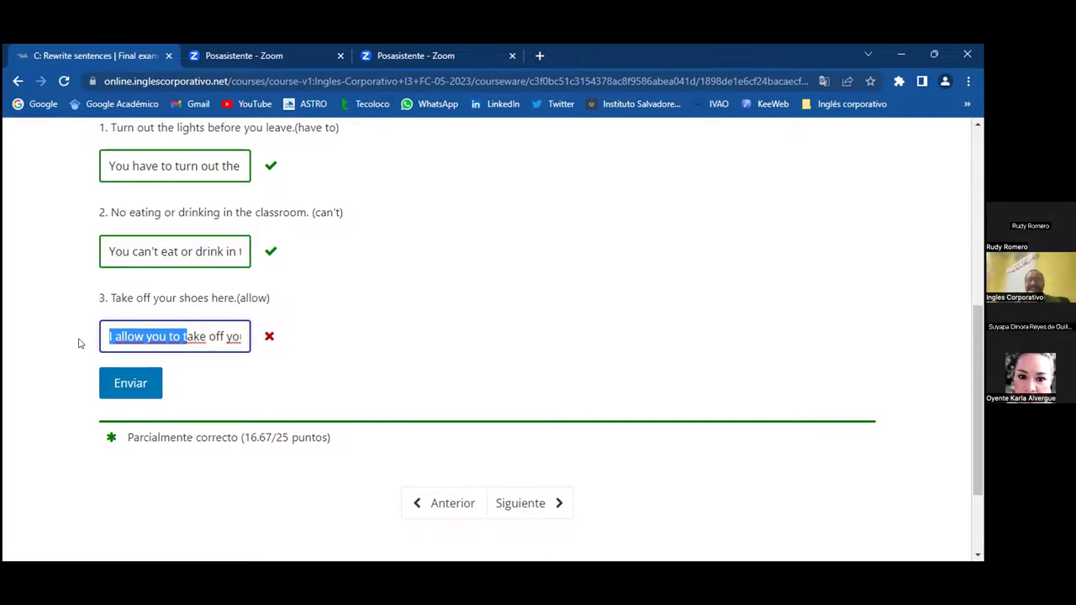
double_click(155, 336)
triple_click(155, 336)
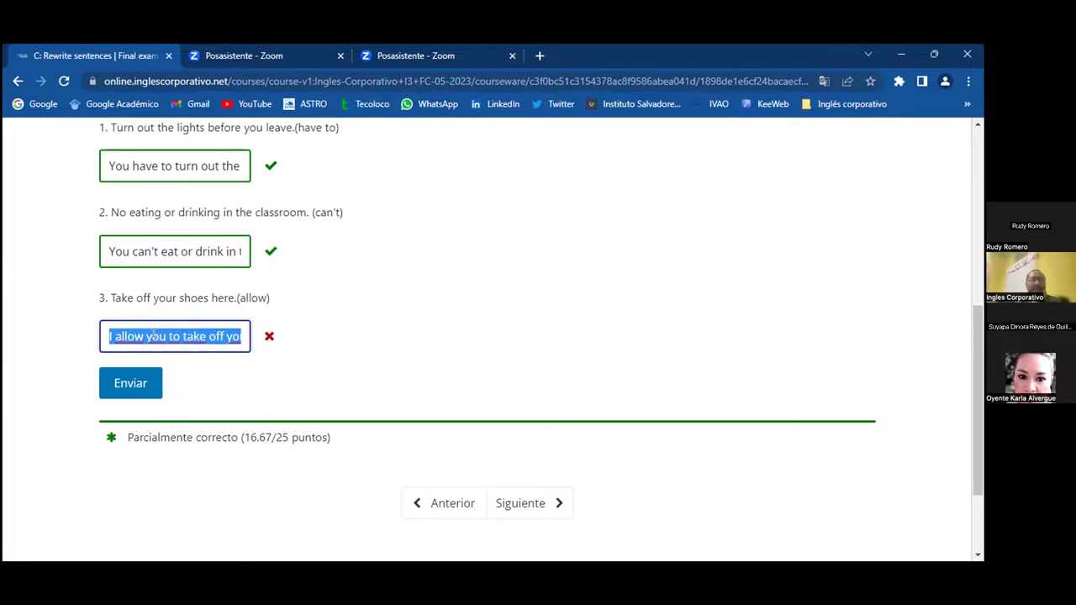
double_click(155, 336)
key("End")
key("Home")
key("ctrl+Right")
key("ctrl+Right")
key("ctrl+shift+Right")
key("BackSpace")
key("ctrl+BackSpace")
key("ctrl+BackSpace")
type("You ")
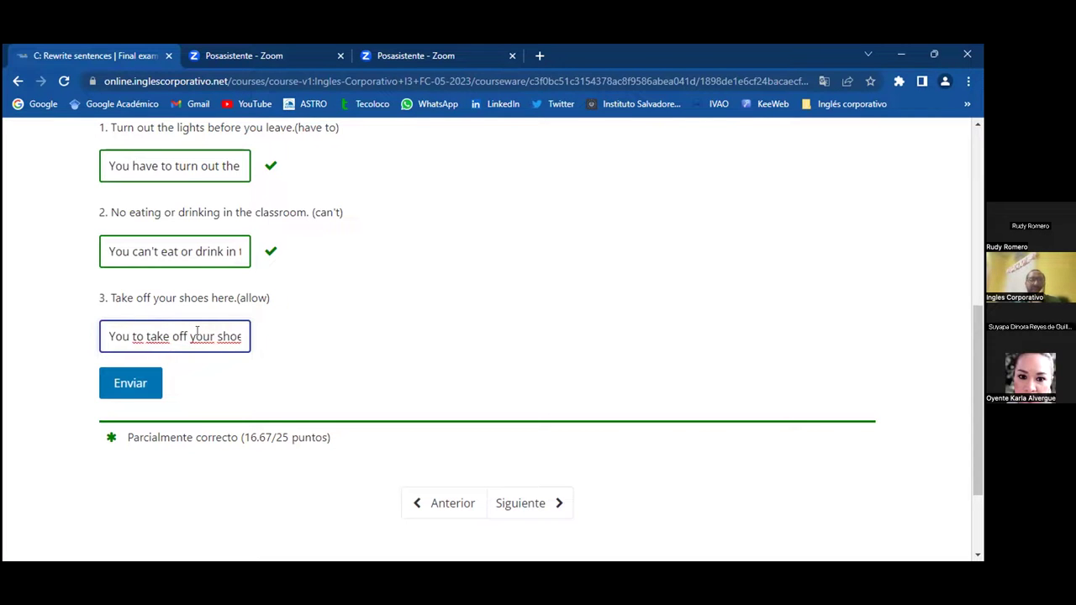
type("are allowed to take")
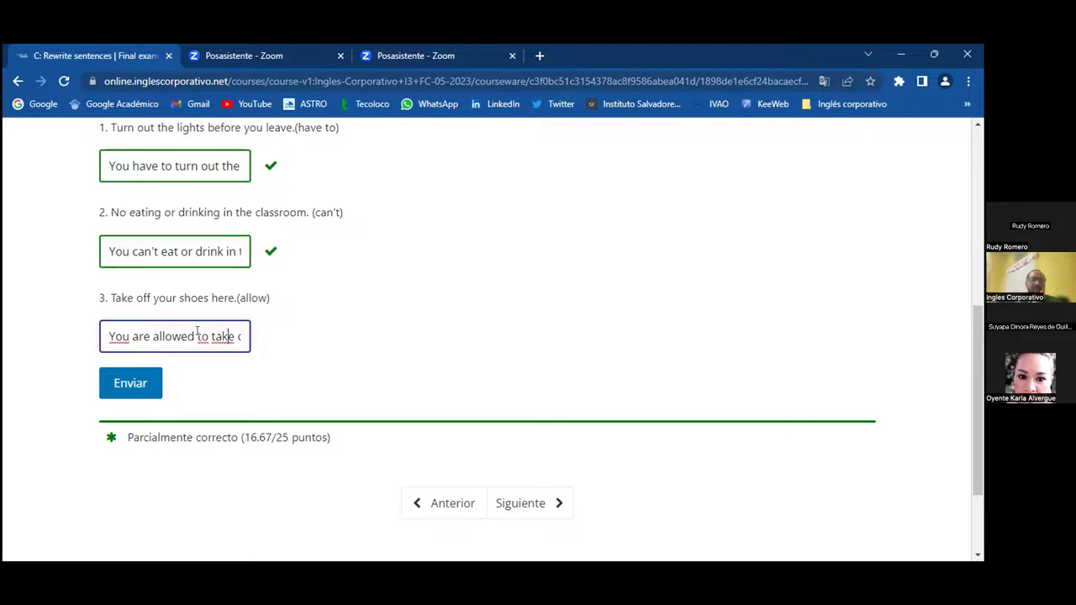
Step: Check the rest of the answer to sentence 3 and submit the exercise
key("Right")
key("Right")
key("Right")
key("Right")
key("Right")
key("Right")
key("Right")
key("Right")
key("Right")
key("Right")
key("Right")
key("Right")
key("Right")
key("Right")
key("Right")
key("Right")
key("End")
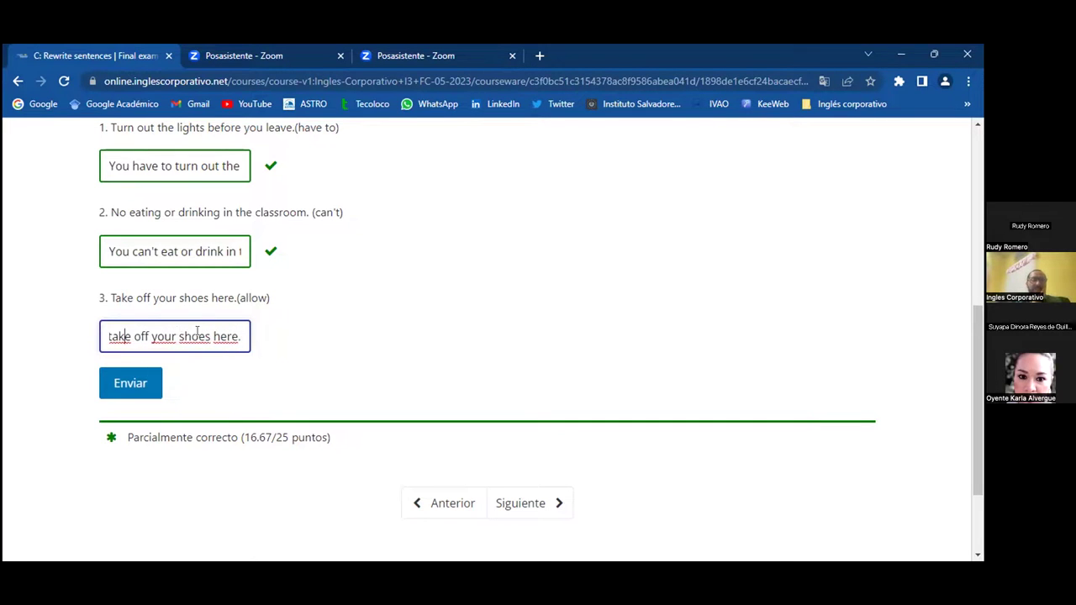
left_click(135, 382)
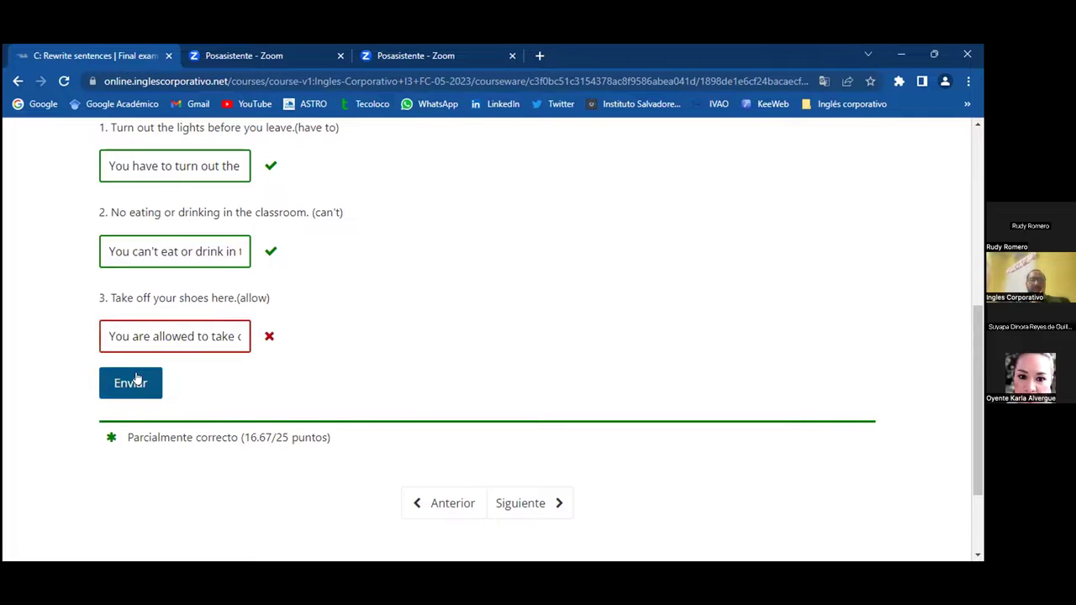
Step: Review the answer to sentence 3 through to its final period and resubmit the exercise
left_click(171, 336)
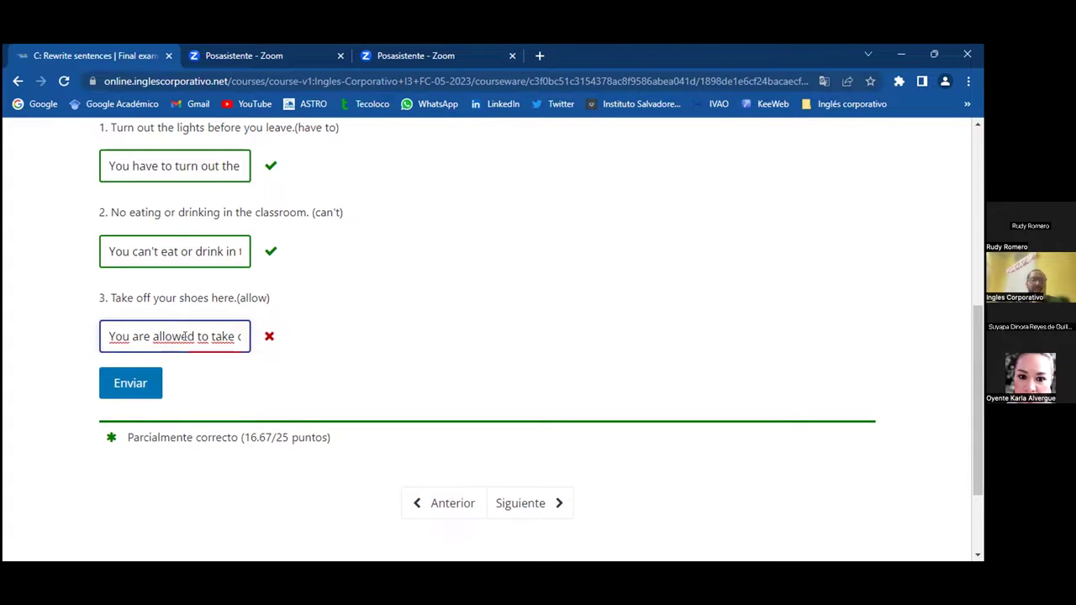
key("Right")
key("Right")
key("Right")
key("Right")
key("Right")
key("Right")
key("Right")
key("Right")
key("Right")
key("Right")
key("Right")
key("Right")
key("Right")
key("Right")
key("Right")
key("Right")
key("Right")
key("Right")
key("Right")
key("Right")
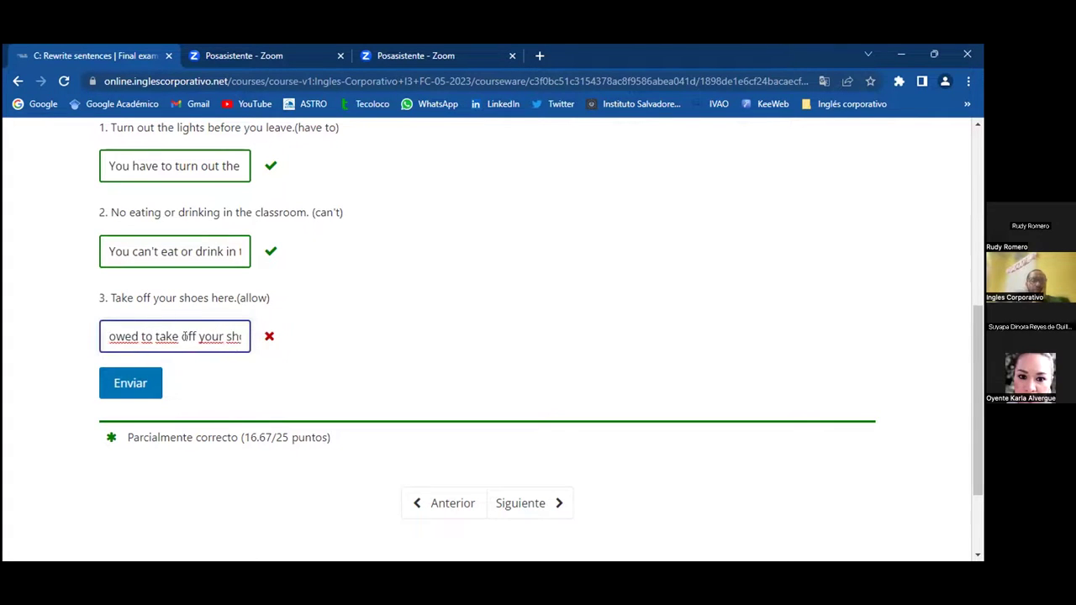
key("Right")
key("Right")
key("Right")
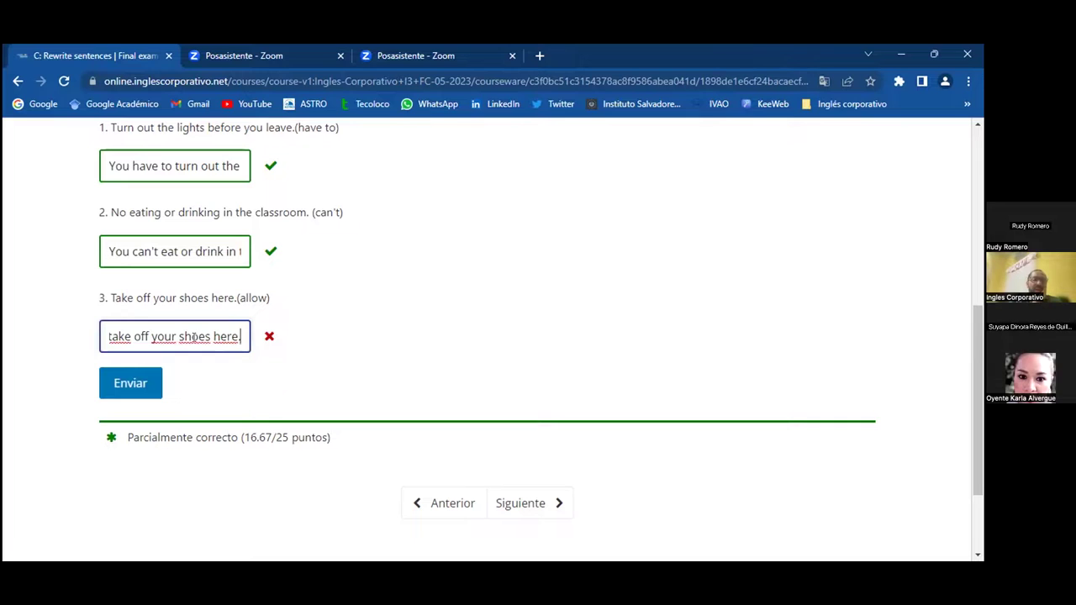
left_click(126, 374)
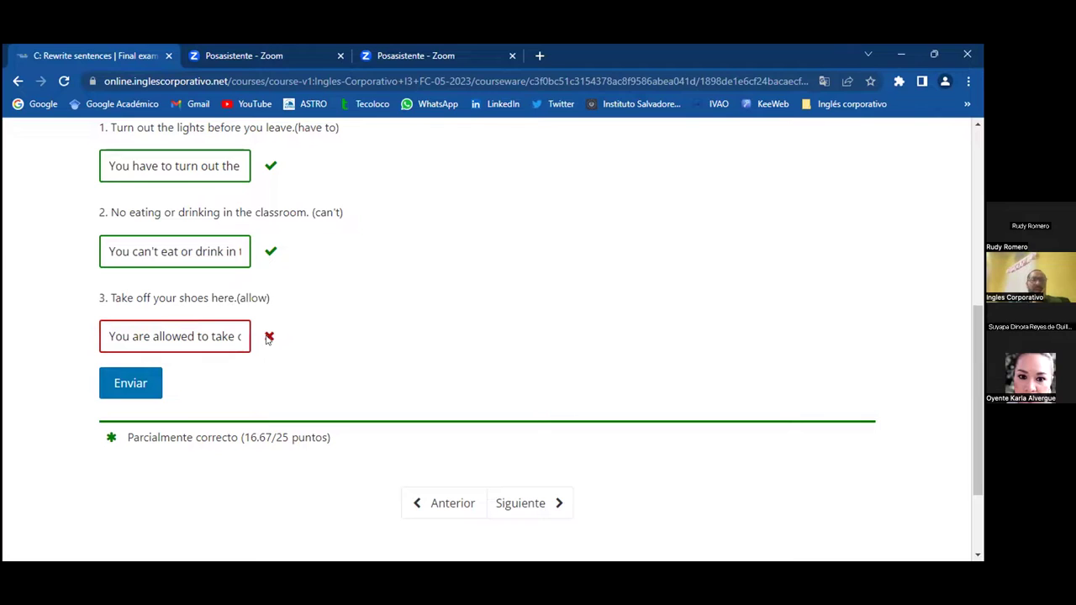
Step: Examine the wording of the answer to sentence 3 again up to its final period, enlarging the page to read it
left_click(143, 336)
double_click(141, 336)
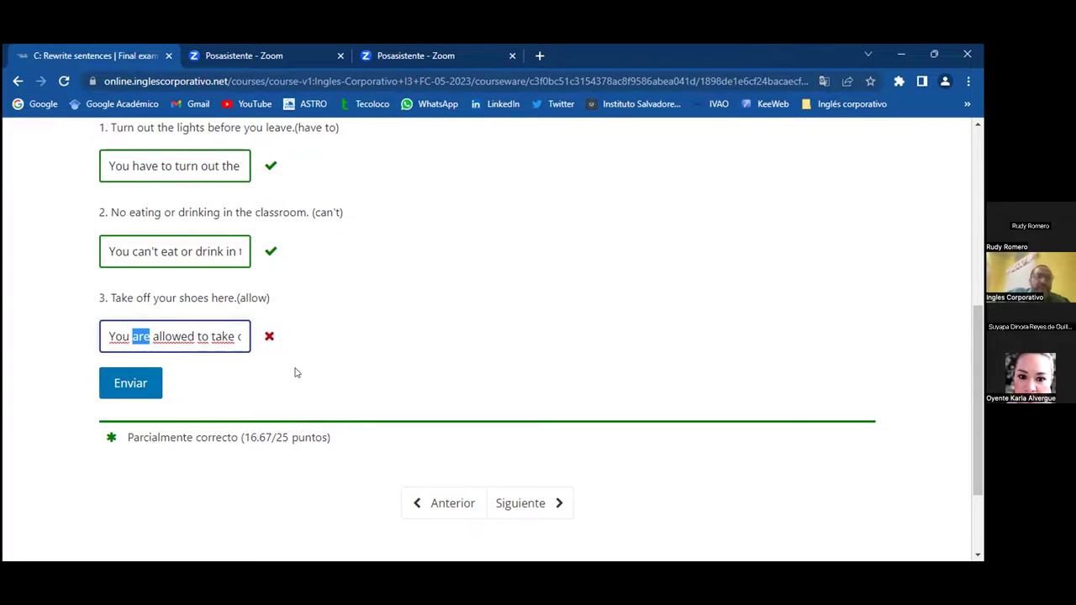
left_click(152, 336)
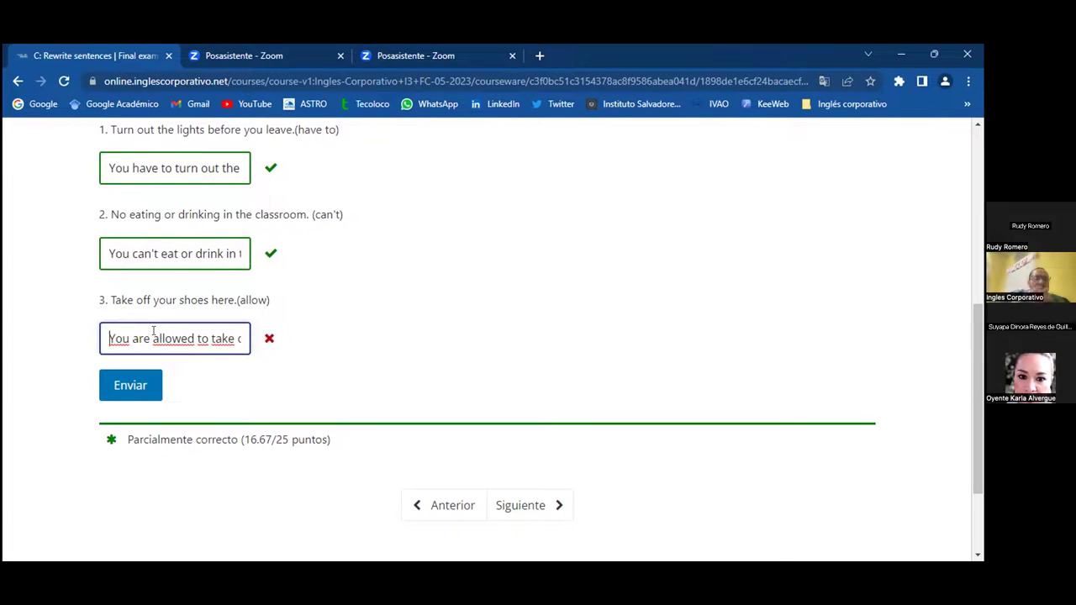
key("ctrl+Right")
key("ctrl+Right")
key("Right")
key("Right")
key("Right")
key("Right")
key("Right")
key("Right")
key("Right")
key("Right")
key("Right")
key("Right")
key("Right")
key("Right")
key("Right")
key("Right")
key("Right")
key("Right")
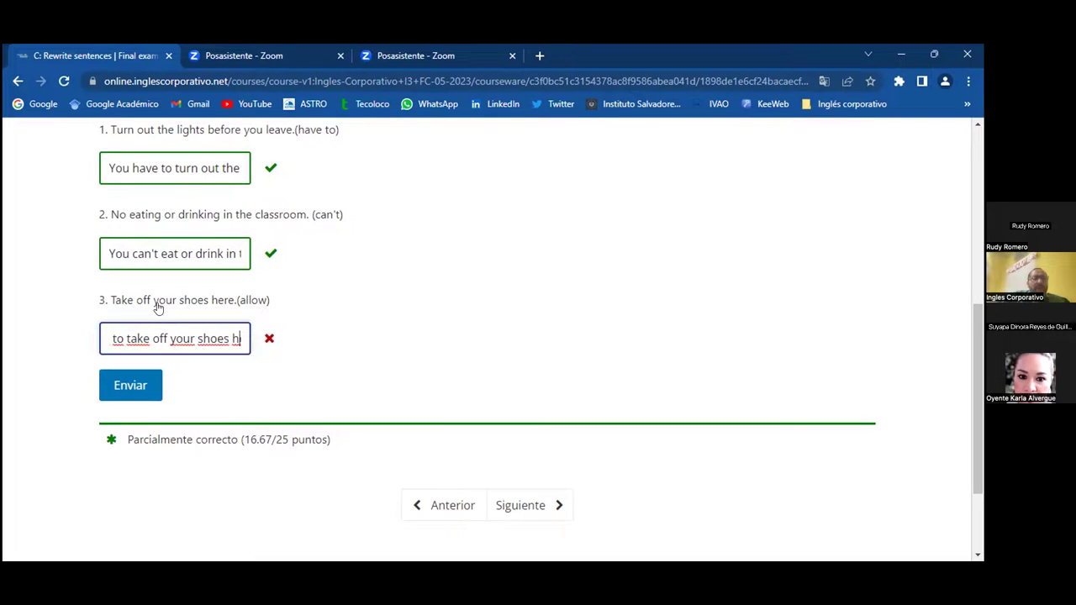
key("ctrl+plus")
key("ctrl+plus")
key("ctrl+plus")
key("Right")
key("Right")
key("Right")
key("Right")
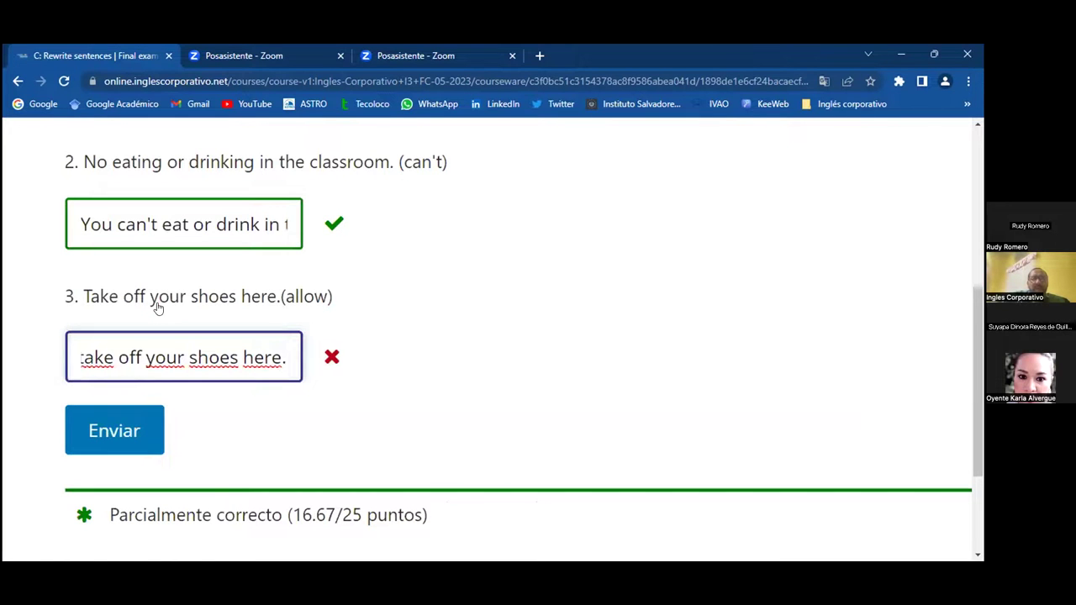
Step: Remove "here" from the end of the answer to sentence 3, keeping the final period, and resubmit the exercise
key("Left")
key("Left")
key("Left")
key("Left")
key("Left")
key("Left")
key("Left")
key("Left")
key("Left")
key("Left")
key("Left")
key("Left")
key("Left")
key("Left")
key("Left")
key("Left")
key("Left")
key("Left")
key("Left")
key("Left")
key("End")
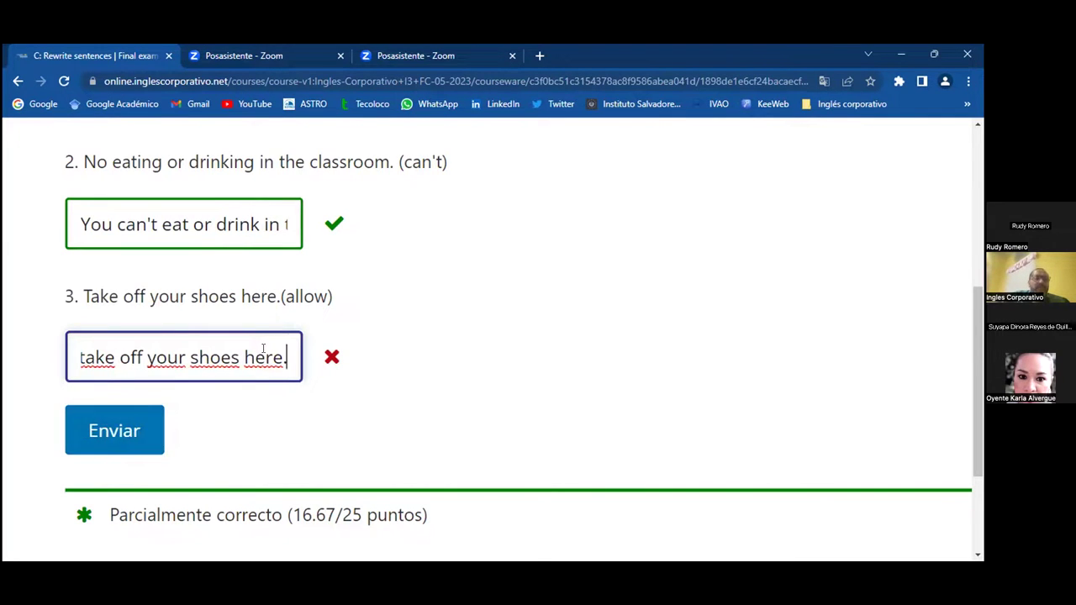
key("BackSpace")
key("BackSpace")
key("BackSpace")
key("BackSpace")
key("BackSpace")
key("BackSpace")
left_click(127, 444)
Step: Review the shortened answer to sentence 3 from start to end and look over the whole Rewrite sentences exercise
key("ctrl+minus")
key("ctrl+minus")
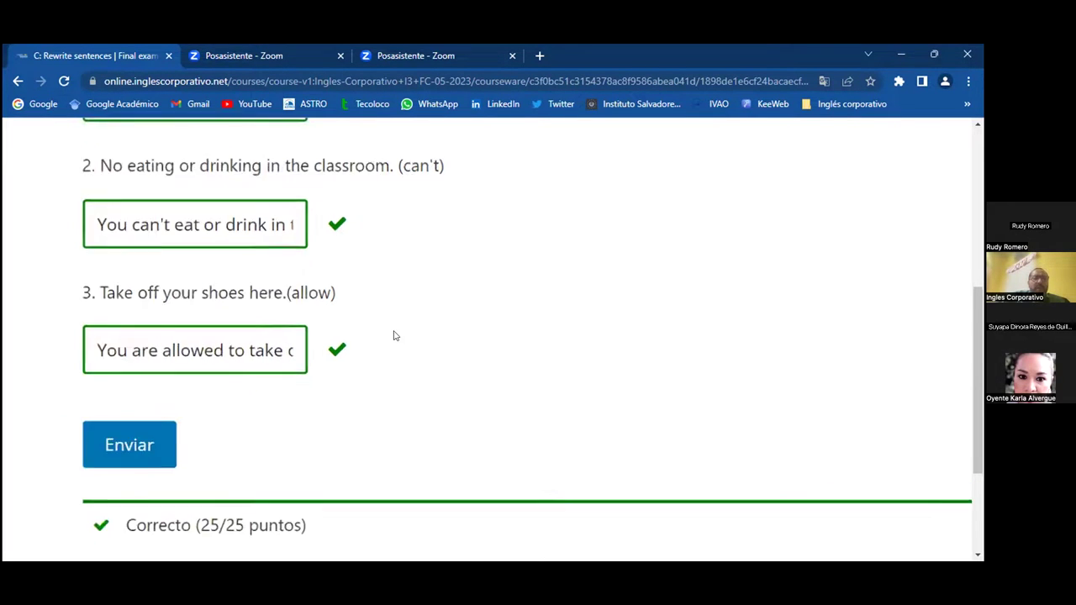
left_click(238, 343)
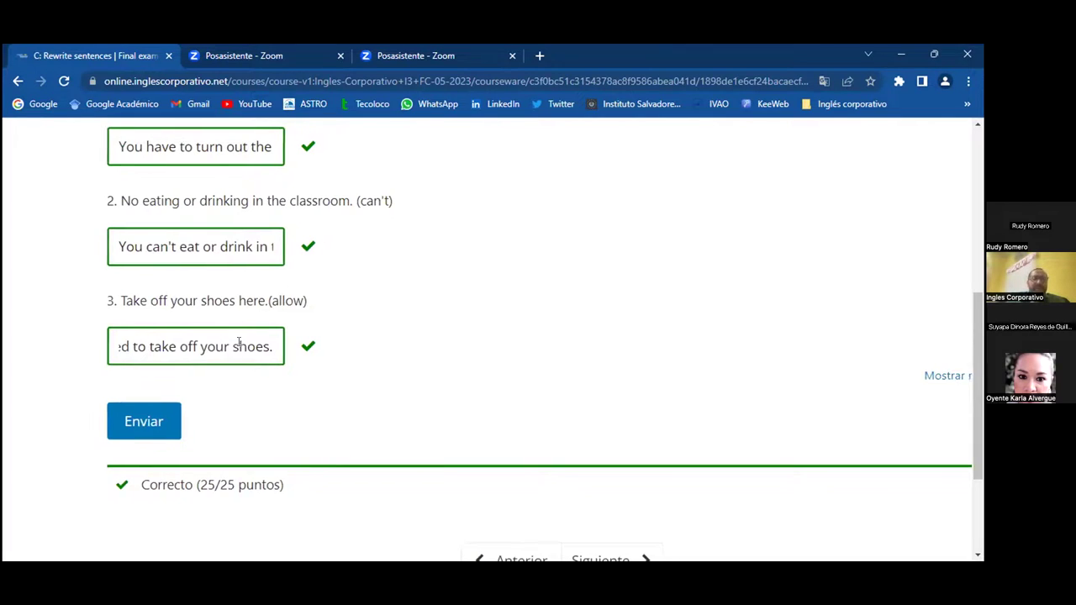
key("Home")
key("End")
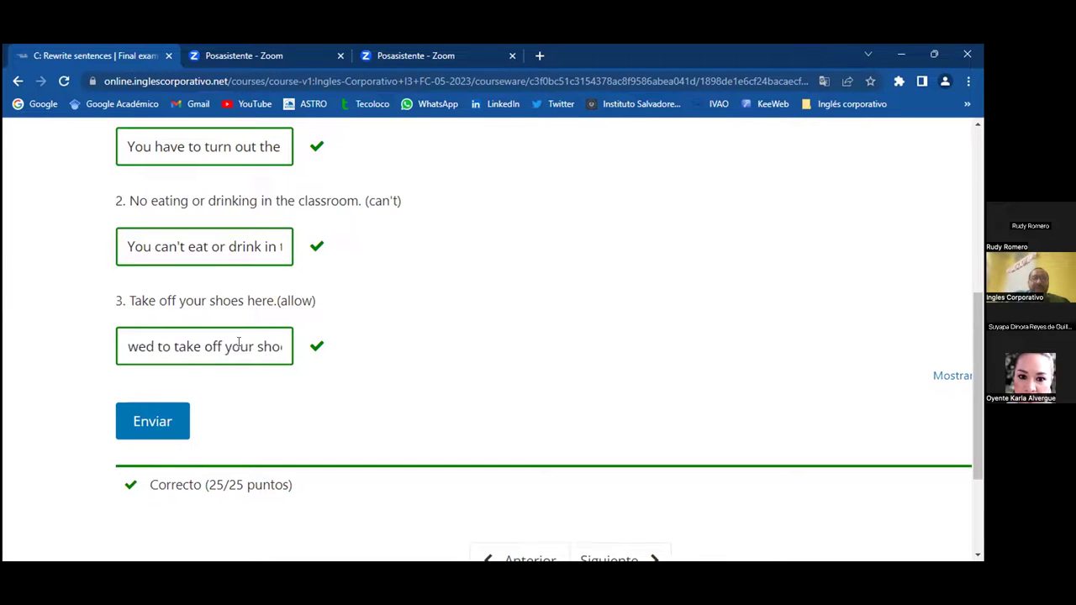
key("Home")
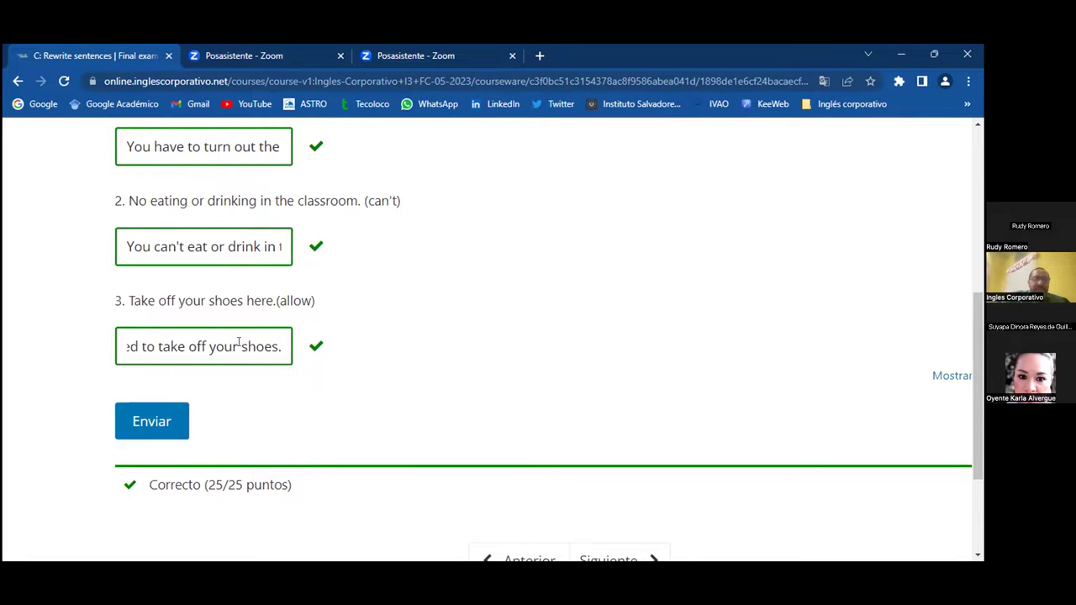
scroll(396, 285, "up", 5)
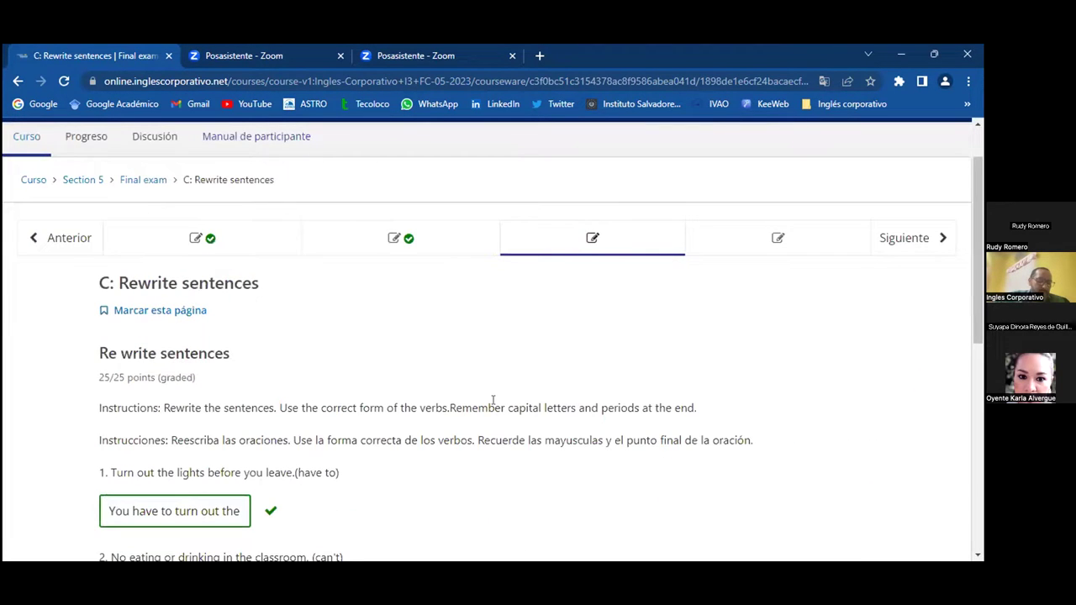
scroll(493, 400, "down", 3)
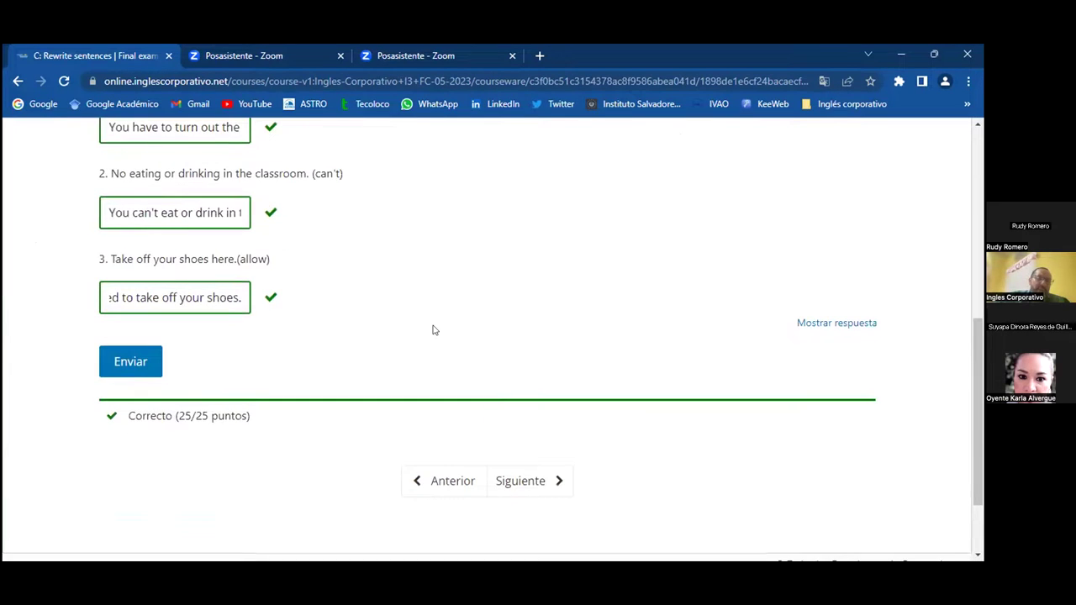
scroll(434, 330, "up", 3)
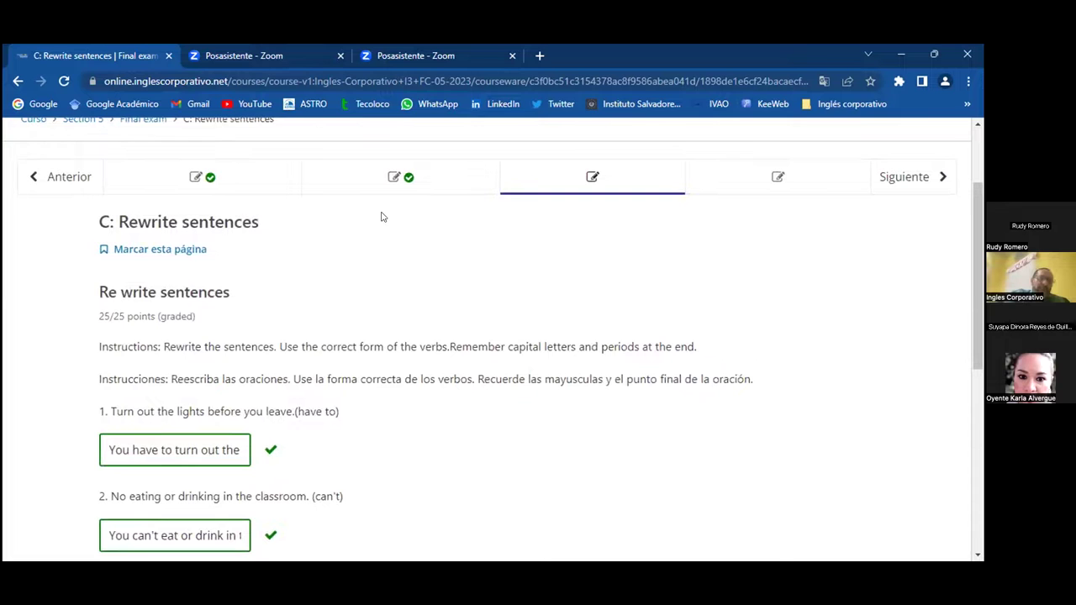
Step: View exercise B, Complete the conversations, return to exercise C, Rewrite sentences, and look over its instructions and answers
left_click(430, 176)
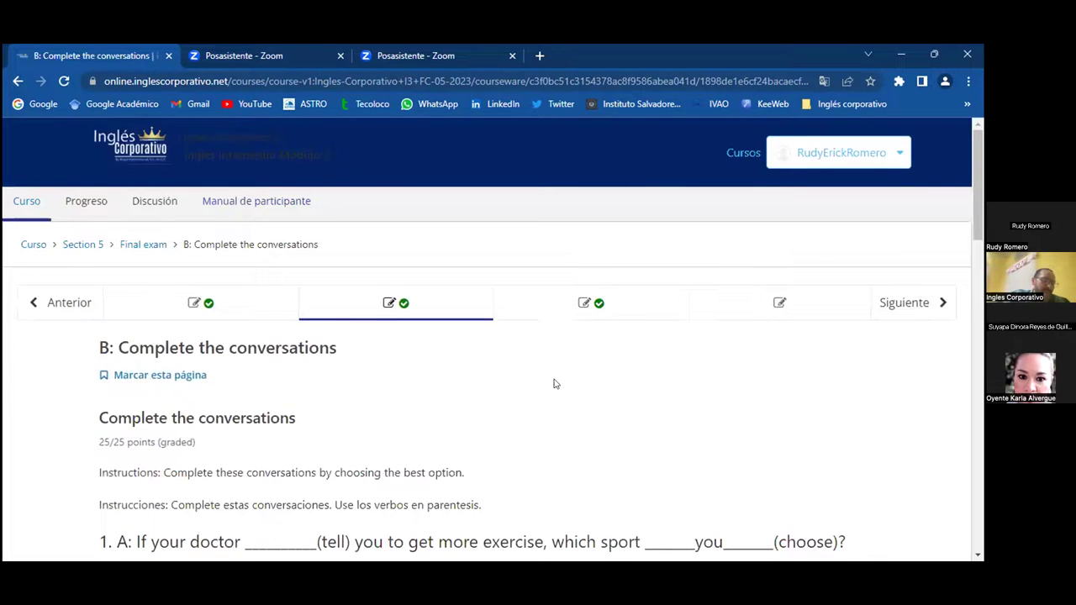
scroll(554, 383, "down", 1)
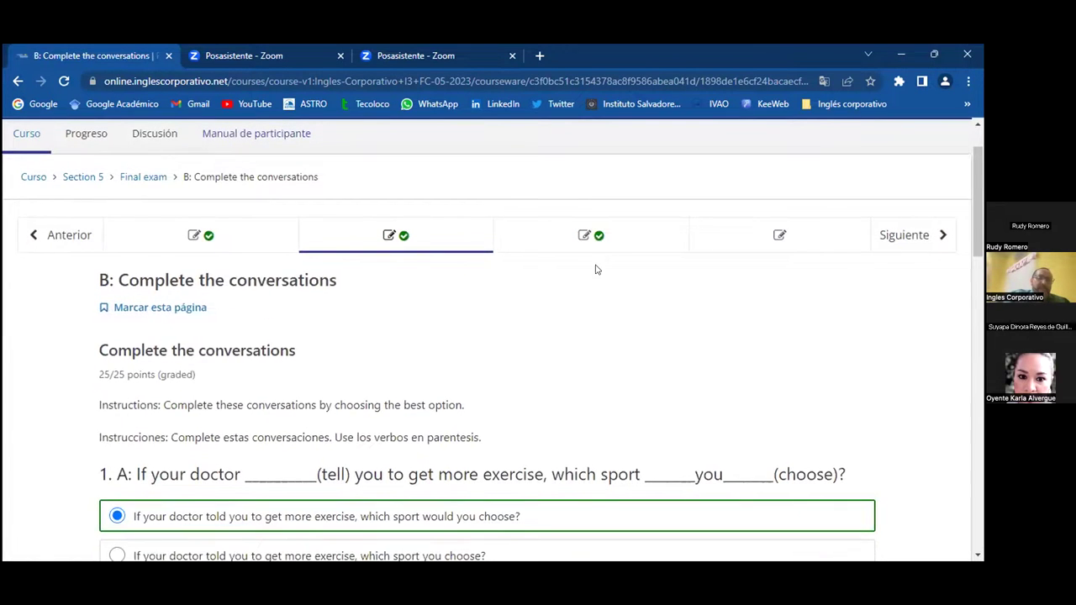
left_click(614, 237)
scroll(577, 406, "down", 4)
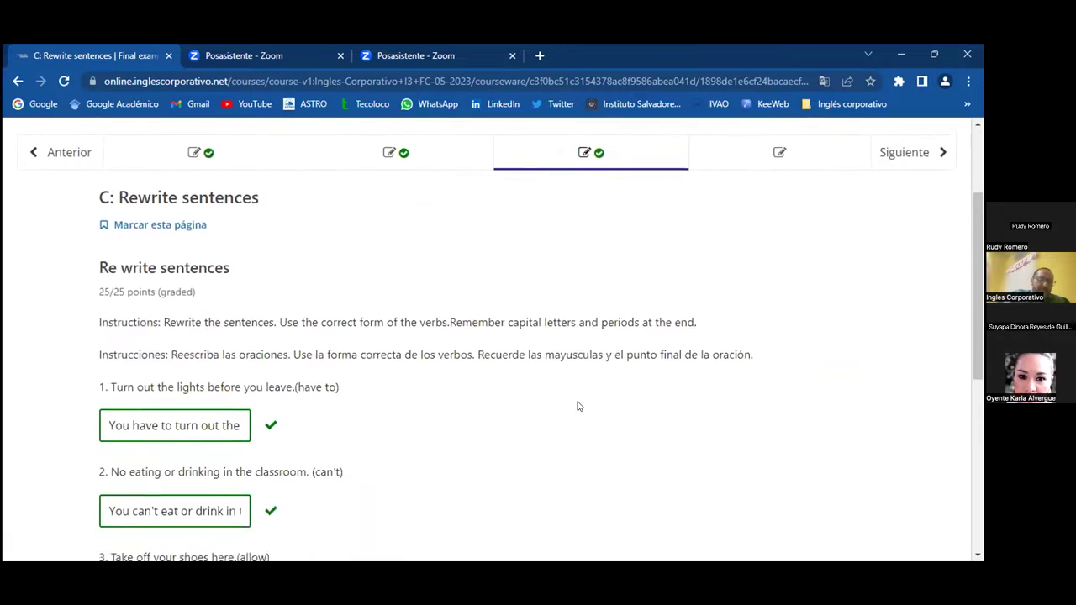
scroll(578, 406, "down", 1)
scroll(577, 405, "up", 3)
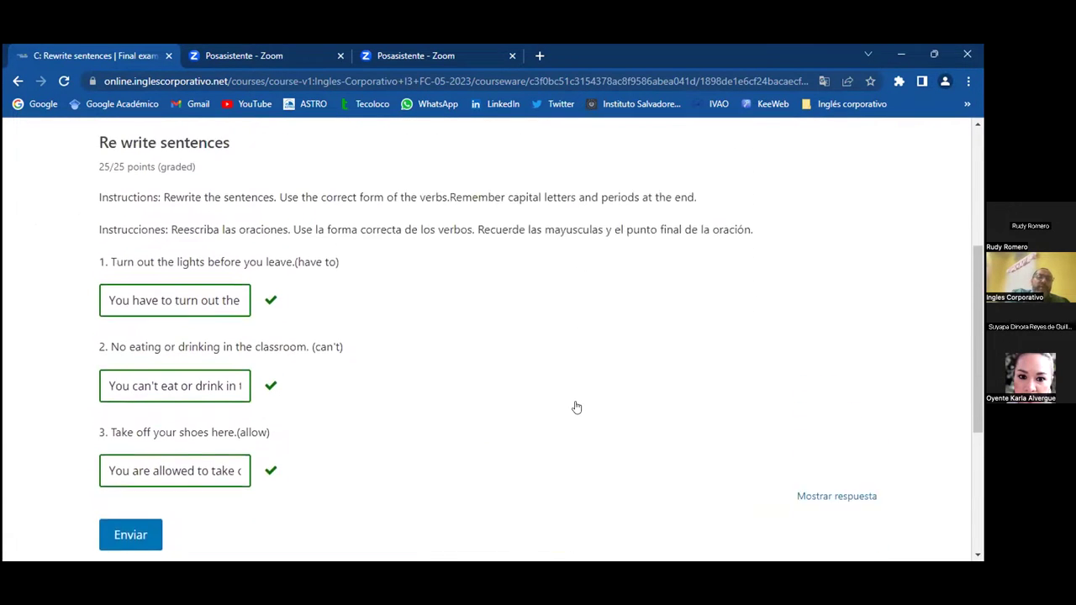
scroll(578, 406, "up", 2)
scroll(578, 406, "down", 1)
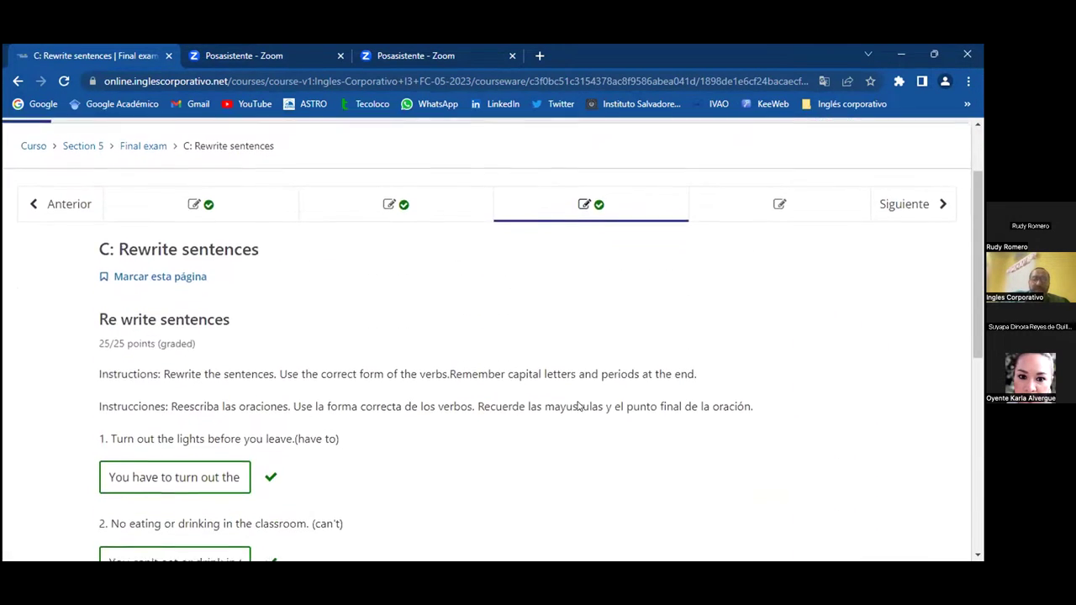
scroll(577, 406, "down", 2)
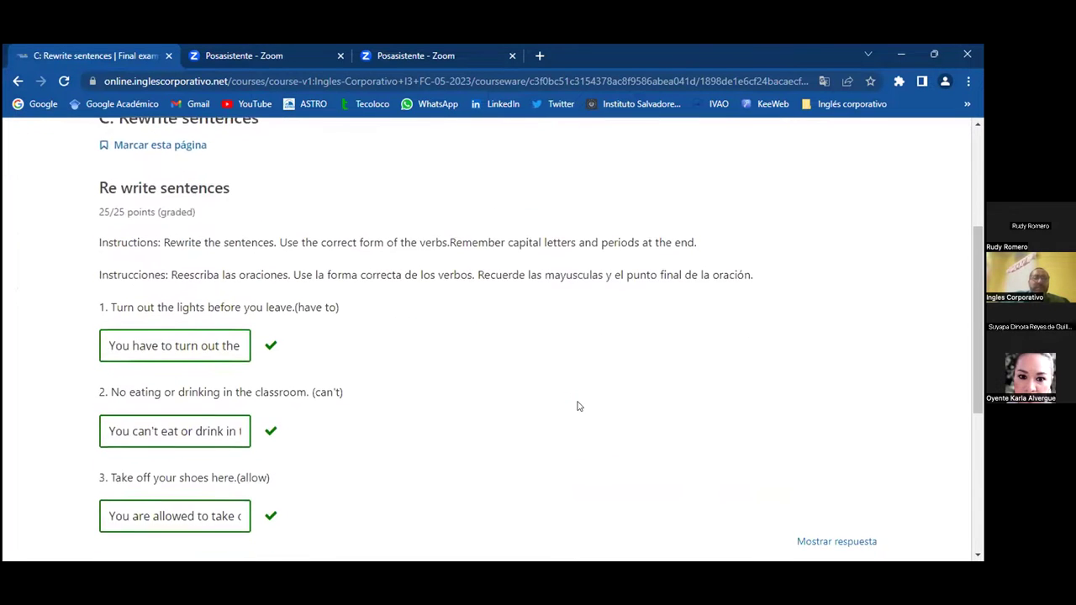
Step: Read the full answer to sentence 3 once more and examine the score and the other answers in exercise C
left_click_drag(109, 481, 243, 480)
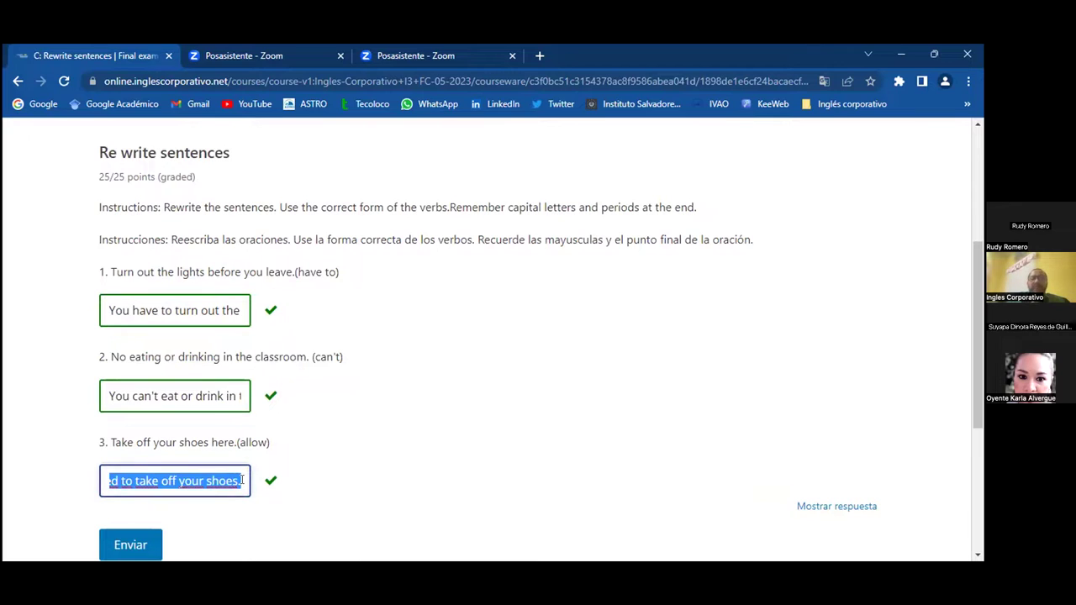
left_click(242, 480)
key("Left")
key("Left")
key("Left")
key("Left")
key("Left")
key("Left")
key("Left")
key("Left")
key("Left")
key("Left")
key("Left")
key("Left")
key("Left")
key("Left")
key("Left")
key("Left")
key("Left")
key("Left")
key("Left")
key("Left")
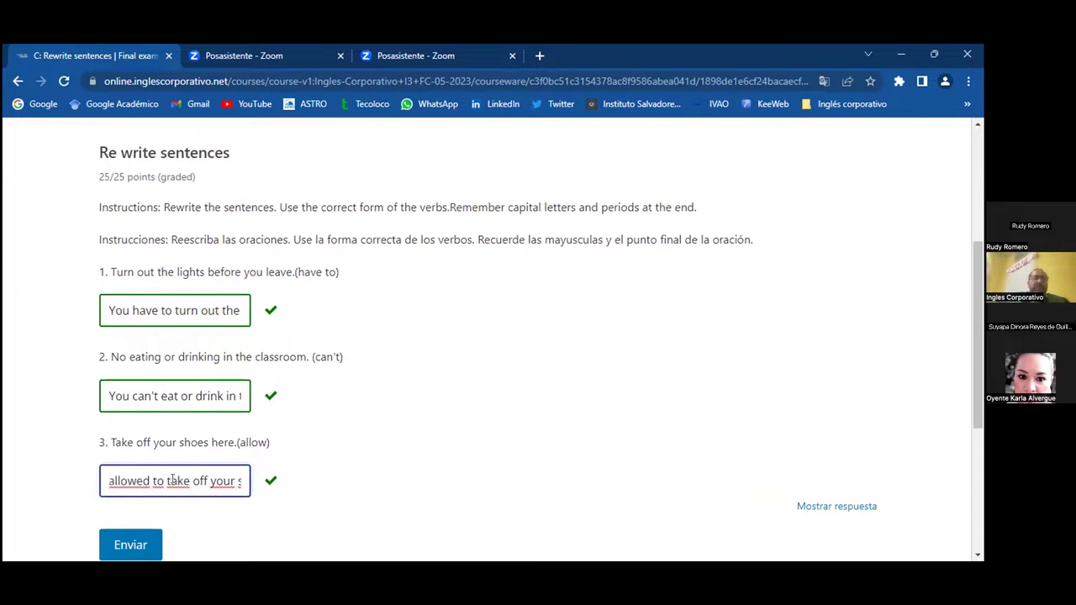
key("End")
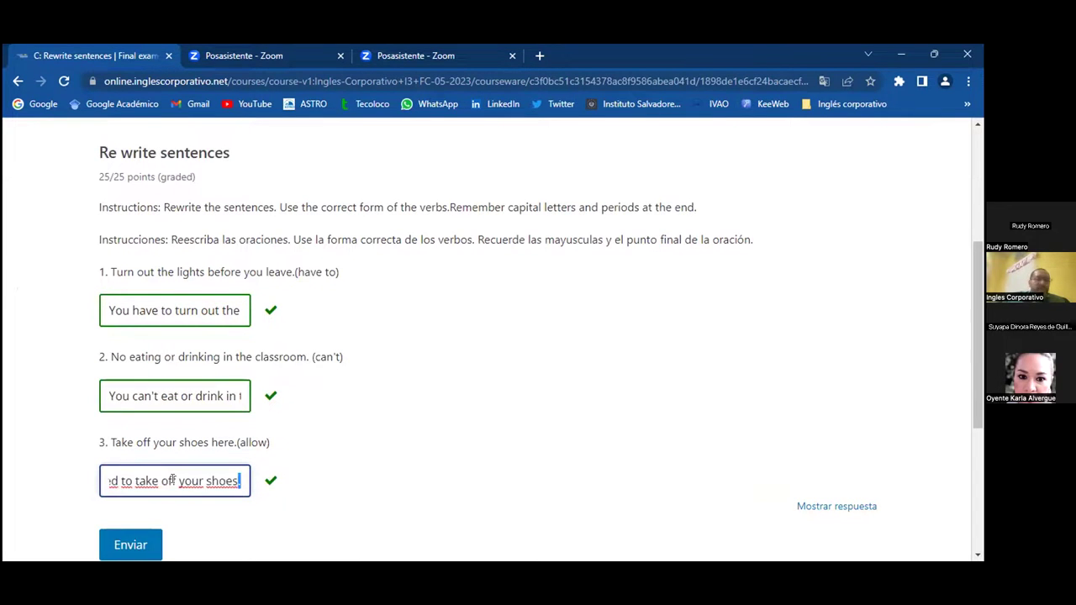
left_click(388, 430)
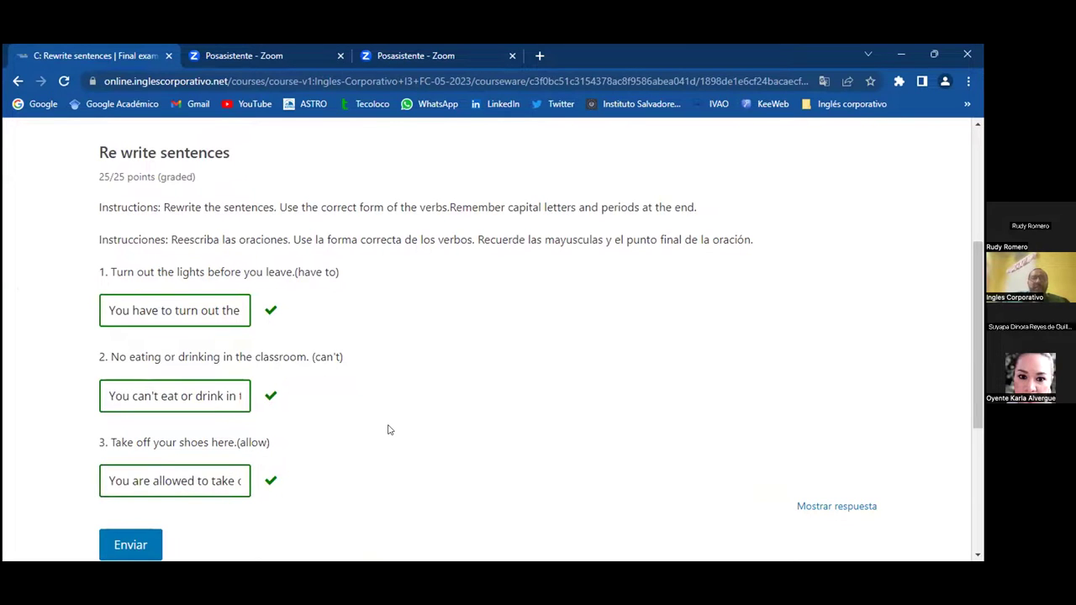
scroll(388, 429, "down", 2)
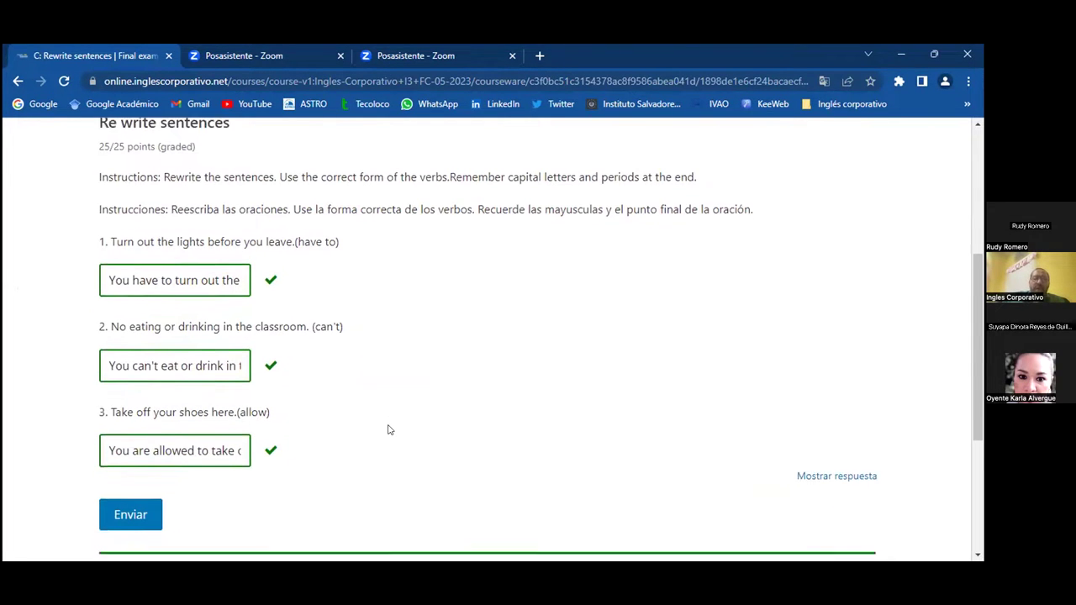
scroll(388, 430, "down", 1)
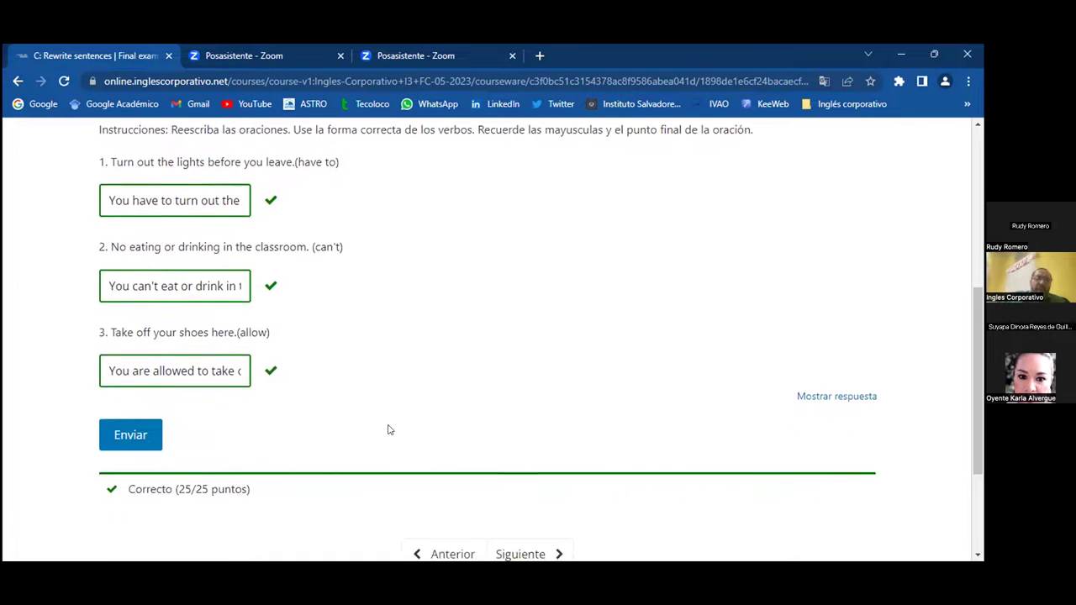
scroll(388, 429, "up", 2)
scroll(355, 402, "up", 2)
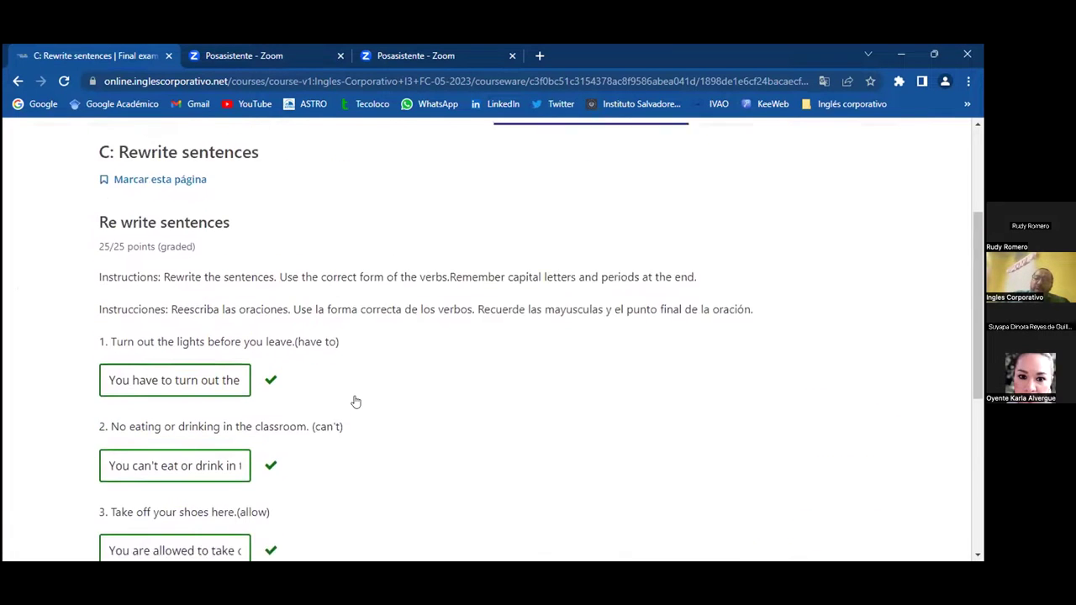
scroll(354, 401, "down", 1)
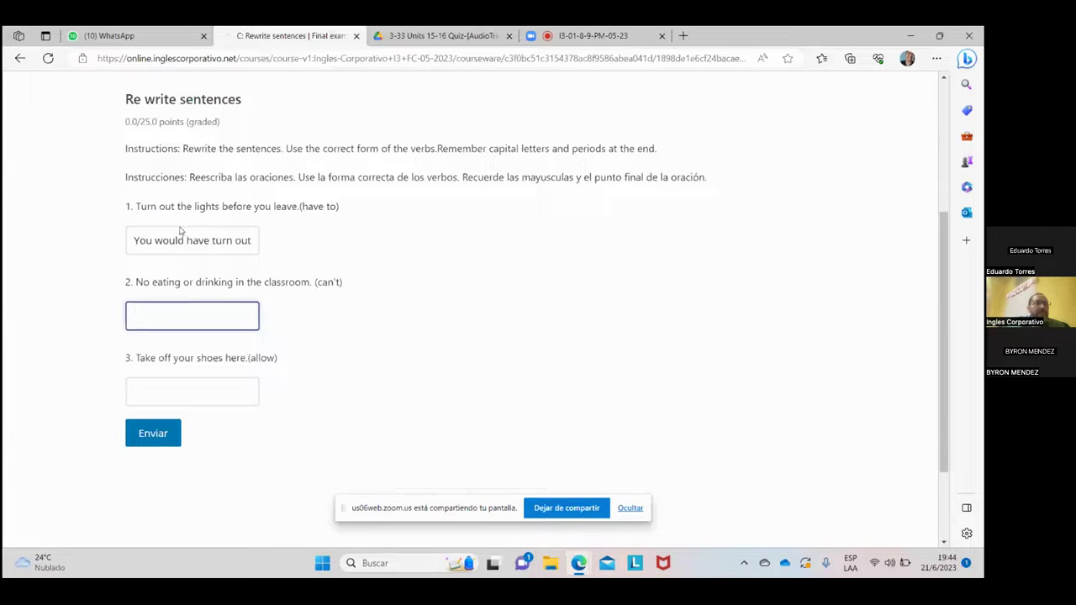
Step: Remove "would" from the answer to sentence 1 so that it reads "You have turn out the lights before you leave."
left_click(160, 246)
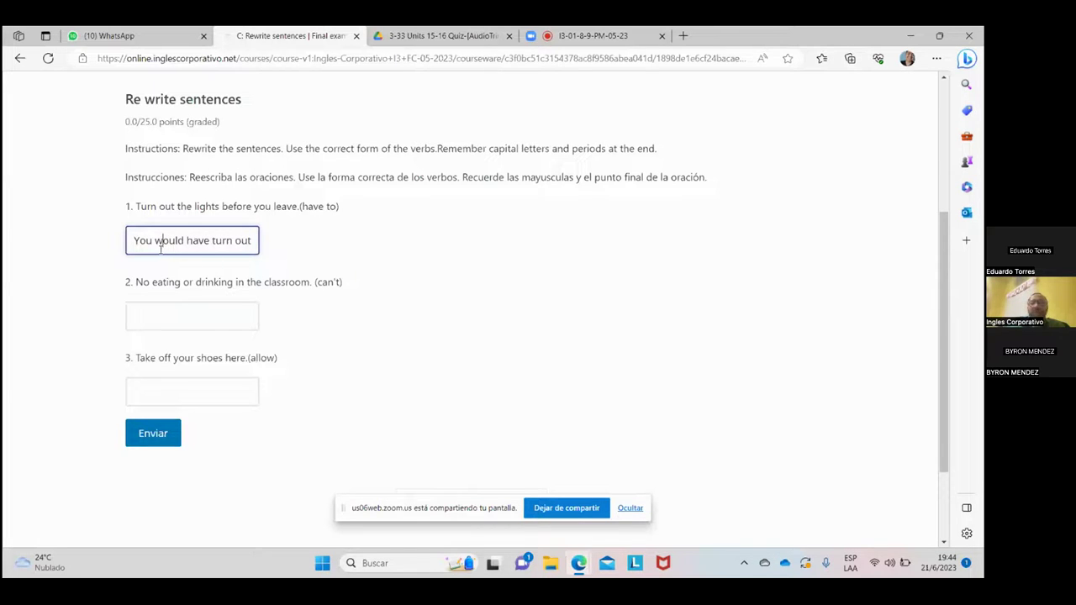
key("BackSpace")
key("BackSpace")
key("BackSpace")
key("BackSpace")
key("BackSpace")
key("BackSpace")
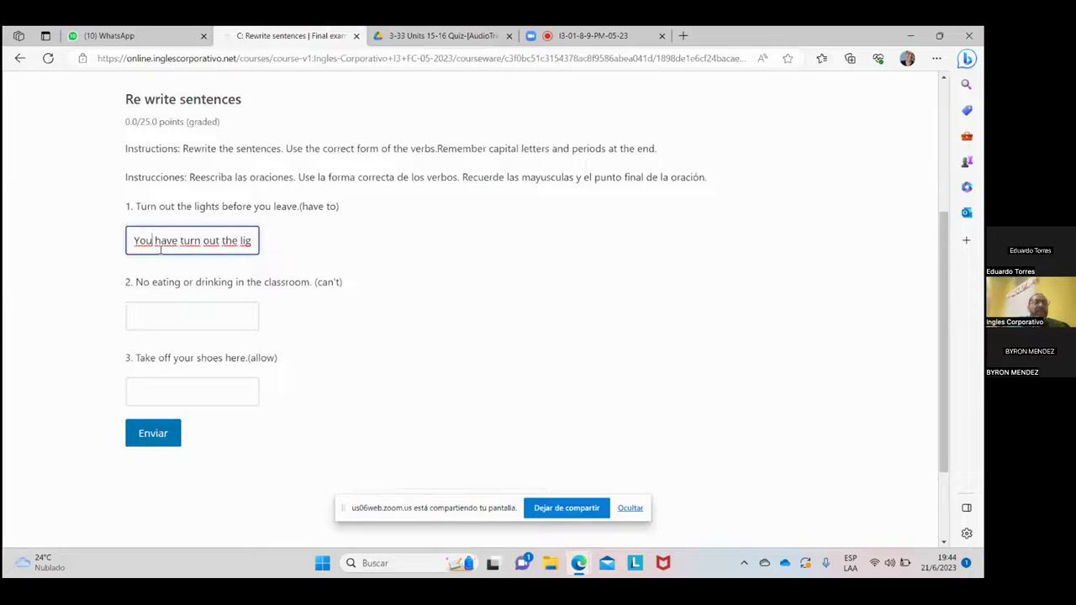
key("ctrl+Right")
key("ctrl+Right")
type("hts before you leave.")
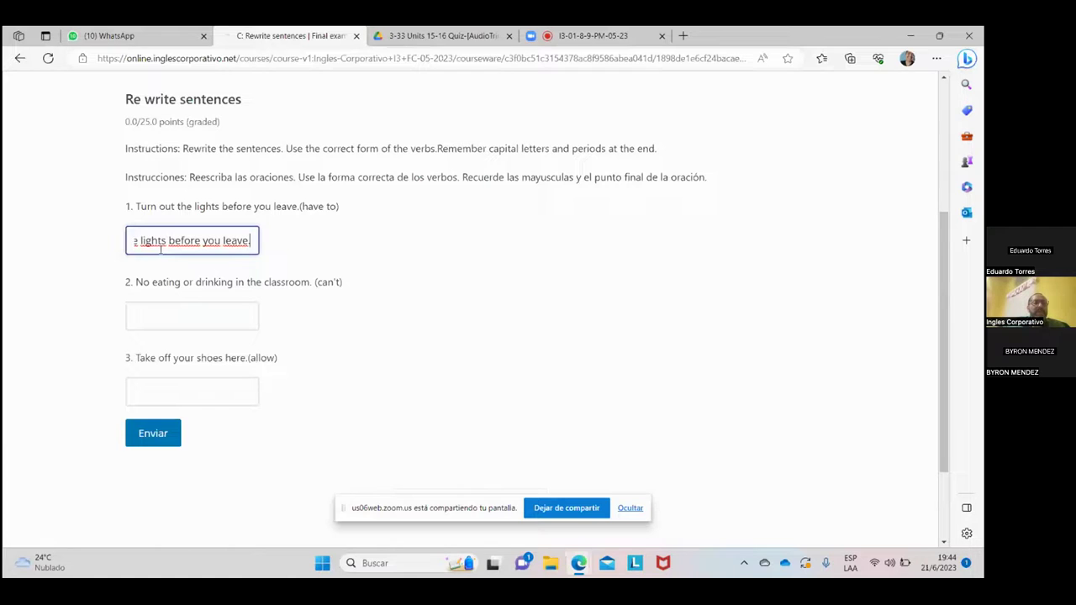
Step: Answer sentence 2 with "You can´t eat or drink in the classroom."
left_click(146, 312)
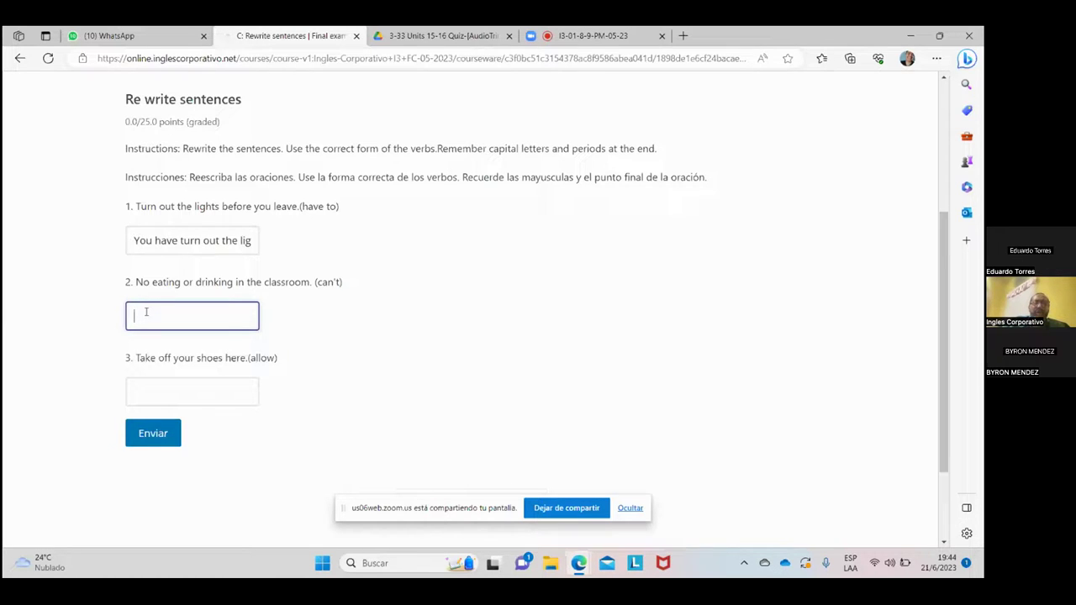
type("yo")
key("BackSpace")
key("BackSpace")
type("T")
key("BackSpace")
type("Y")
type("ou can")
type("'t")
type("eat o")
type("r drink u")
key("BackSpace")
type("n")
key("BackSpace")
type("n")
key("BackSpace")
type("in the cla")
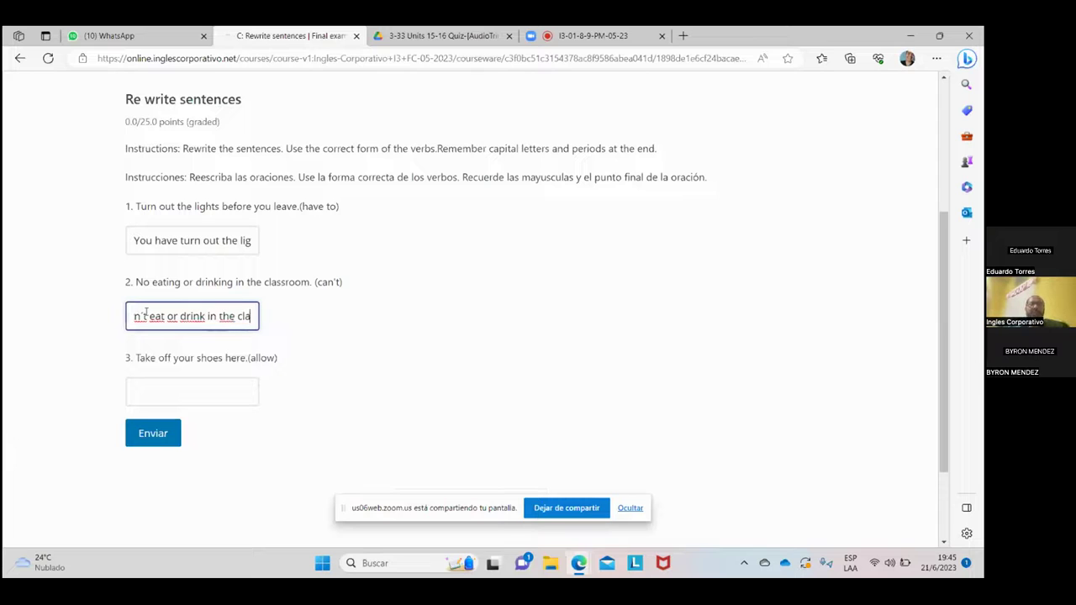
type("ssro")
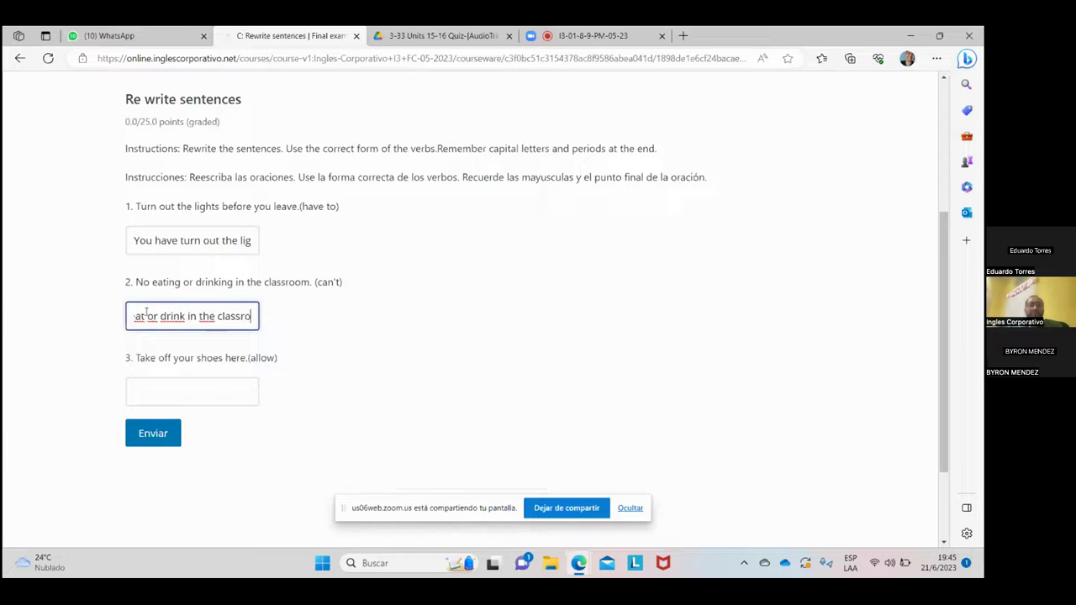
type("om.")
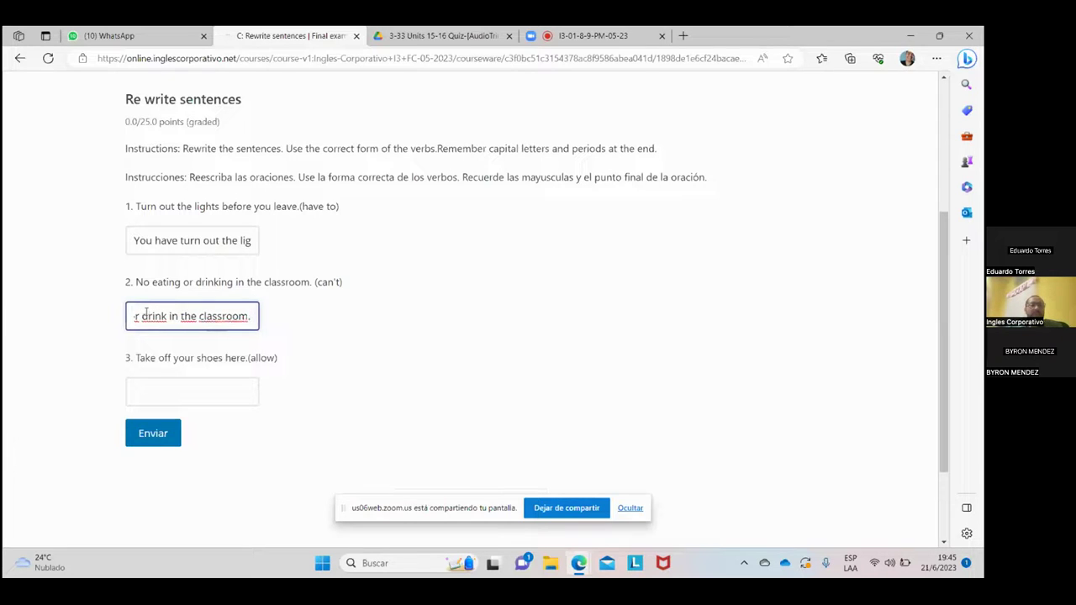
Step: Begin the answer to sentence 3 with "Yor are allowed"
left_click(156, 390)
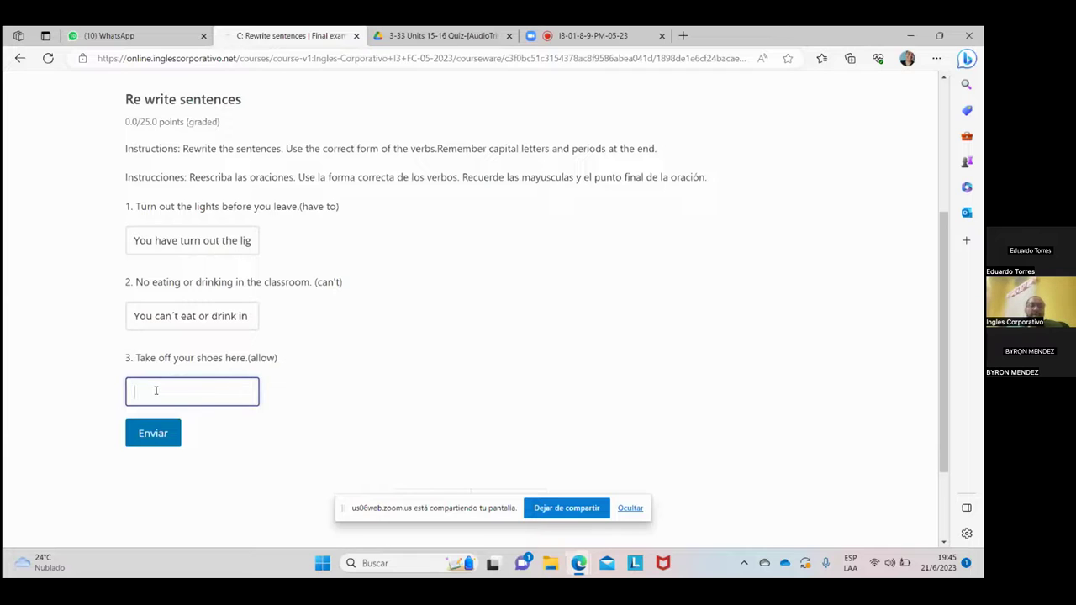
type("you")
key("BackSpace")
key("BackSpace")
key("BackSpace")
type("Yor are allow take")
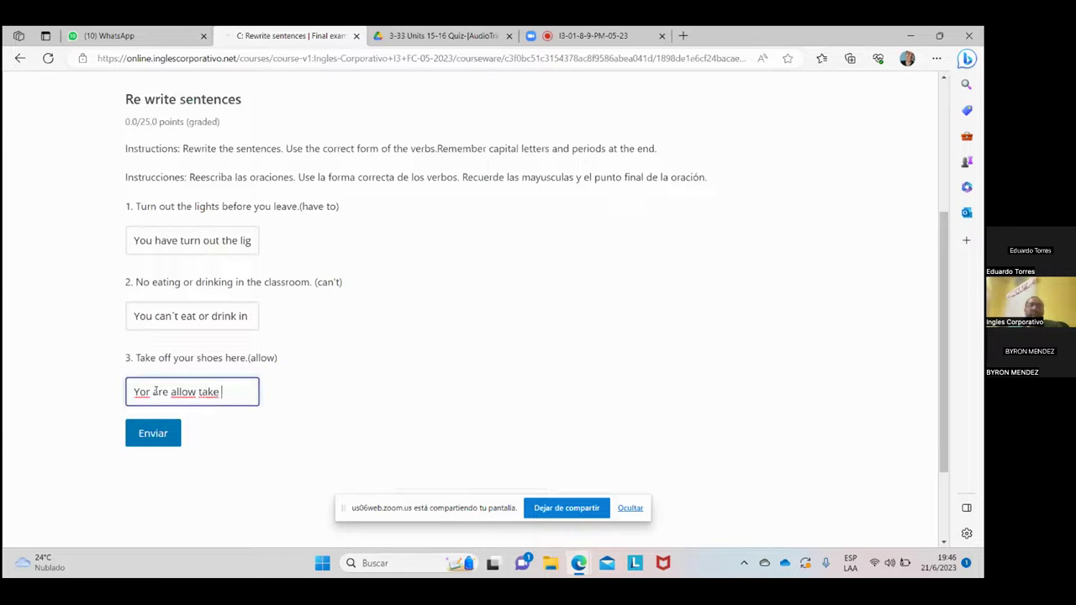
key("BackSpace")
key("BackSpace")
key("BackSpace")
key("BackSpace")
key("BackSpace")
type("ed")
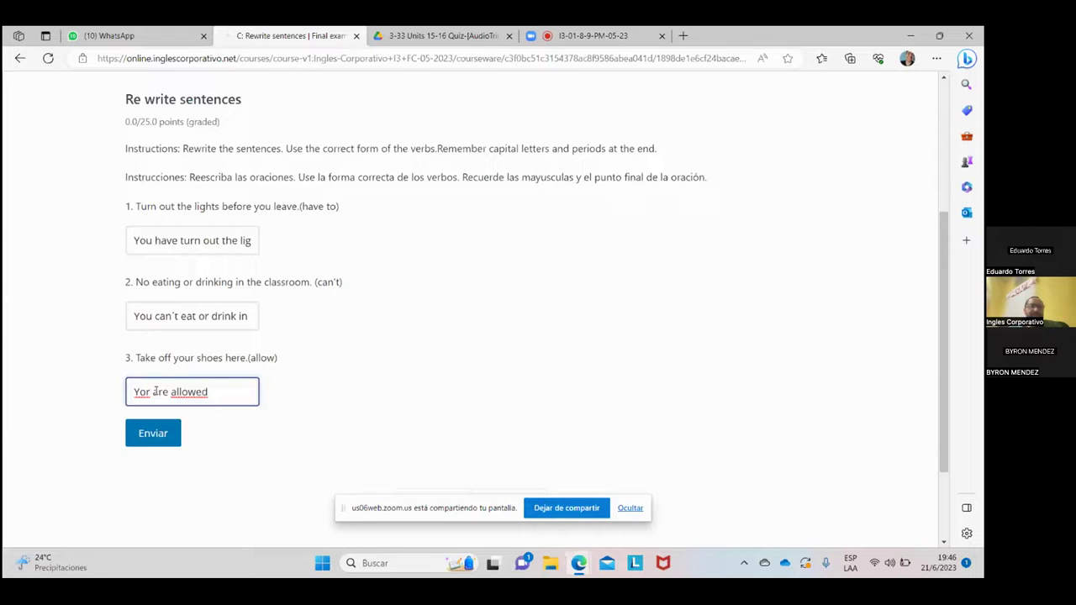
Step: Complete the answer to sentence 3 by adding "to take of your shoes here." after "allowed"
type("take")
key("BackSpace")
key("BackSpace")
key("BackSpace")
key("BackSpace")
type("to taje¿¿")
key("BackSpace")
key("BackSpace")
key("BackSpace")
key("BackSpace")
type("ke y")
key("BackSpace")
type("of you")
key("BackSpace")
type("ur. shoes")
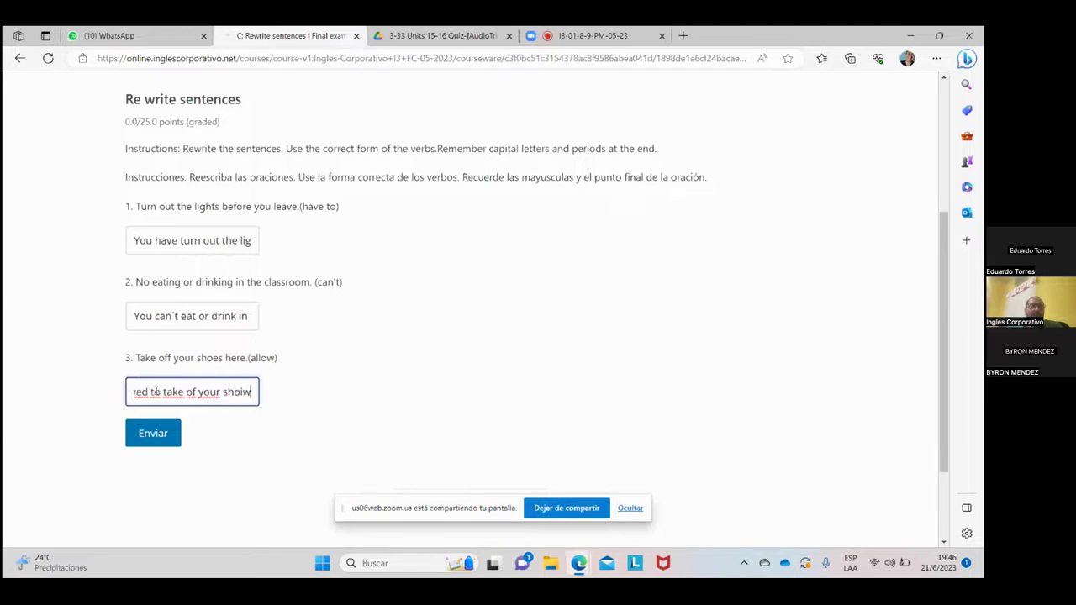
key("BackSpace")
key("BackSpace")
type("es")
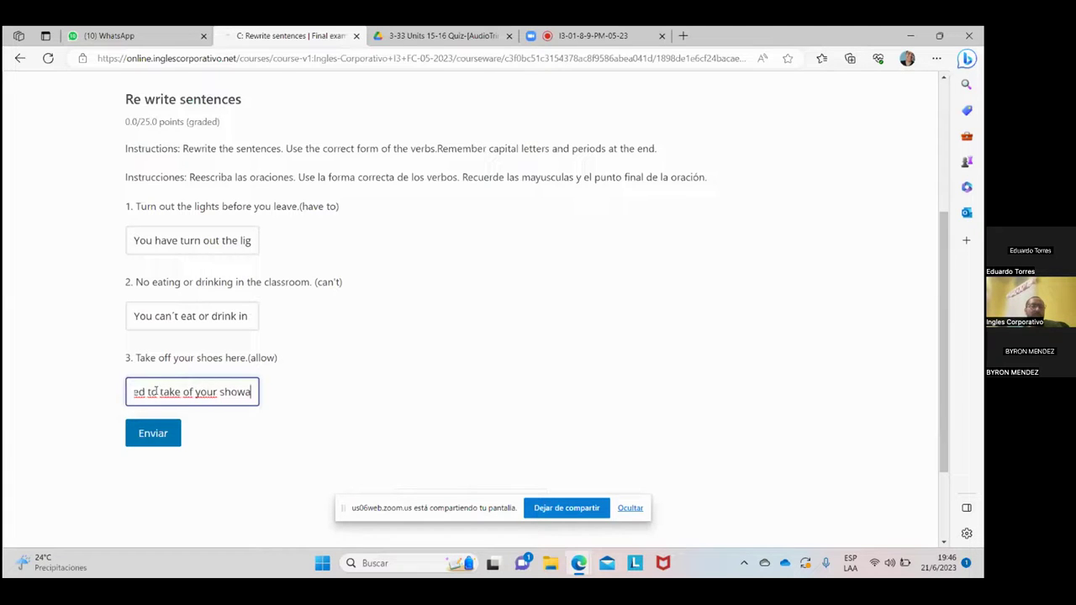
key("BackSpace")
key("BackSpace")
key("BackSpace")
type("e")
key("BackSpace")
type("oes here.")
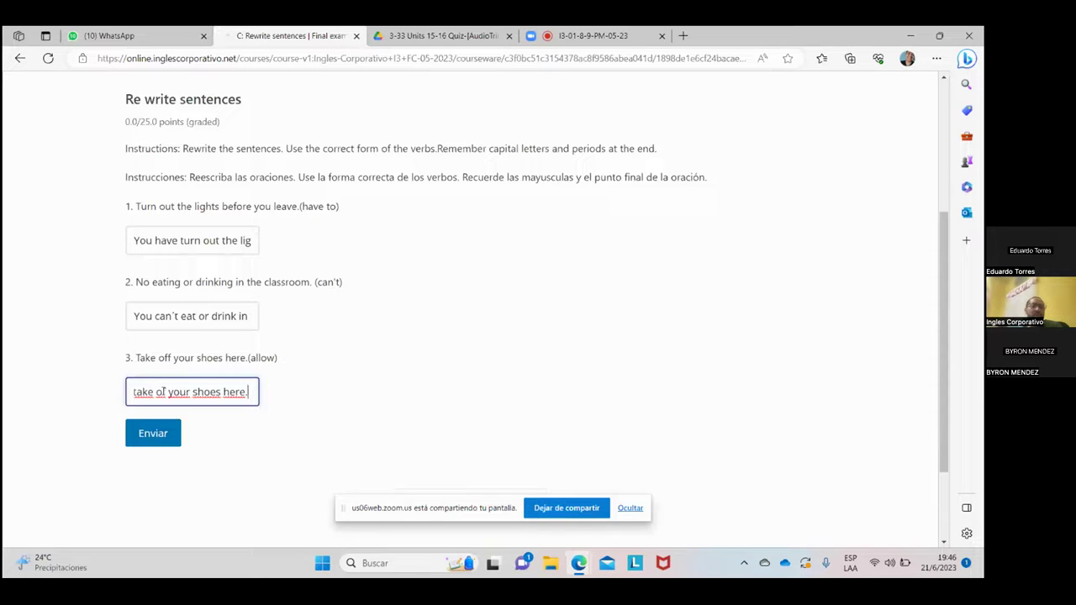
Step: Insert "to" after "have" in the answer to sentence 1 so that it reads "You have to turn out the lights before you leave."
key("Home")
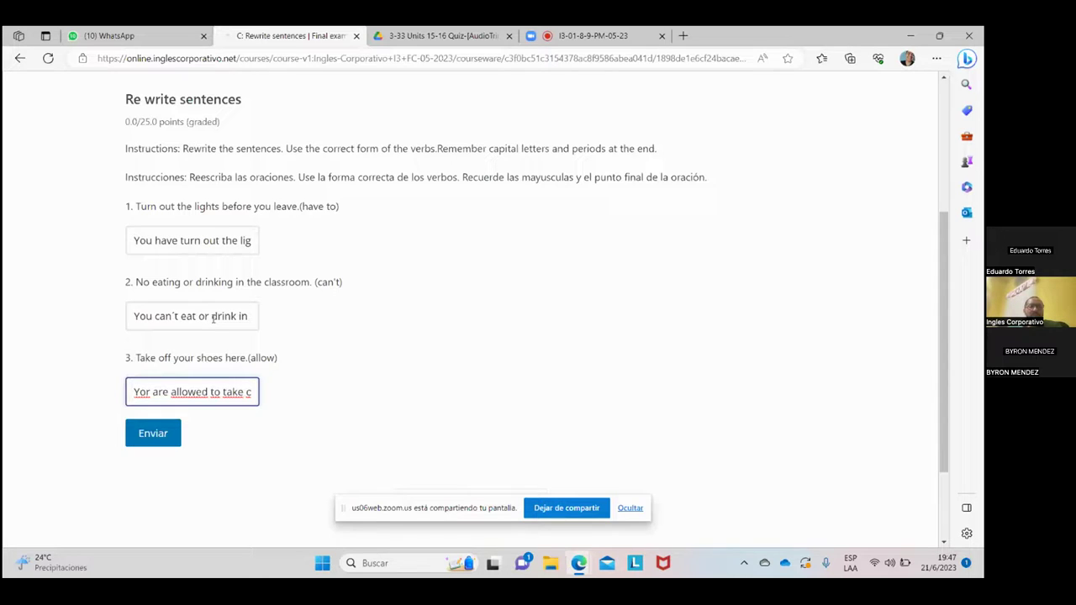
left_click(179, 240)
type("to")
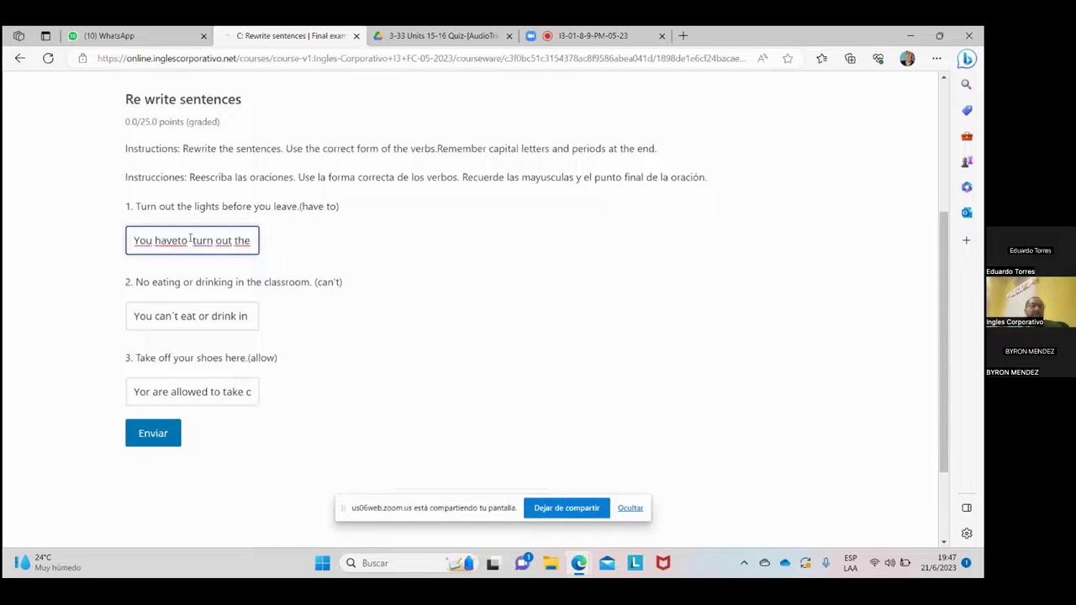
left_click(178, 241)
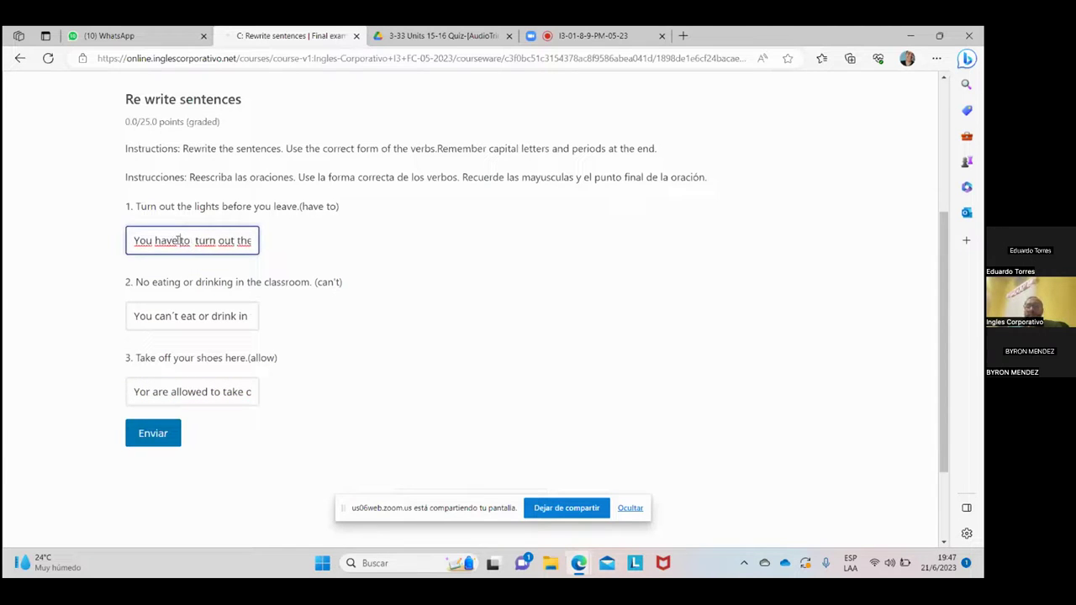
right_click(196, 240)
left_click(222, 314)
type("lights before you leave.")
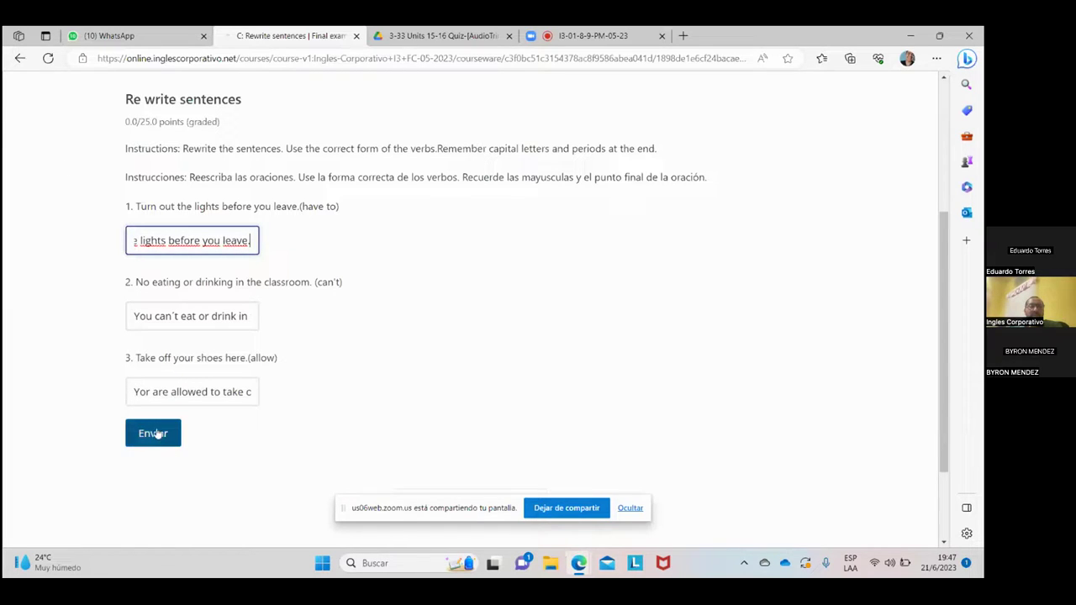
Step: Read through the answer to sentence 3 from its first word to the final period to check its wording
left_click(221, 392)
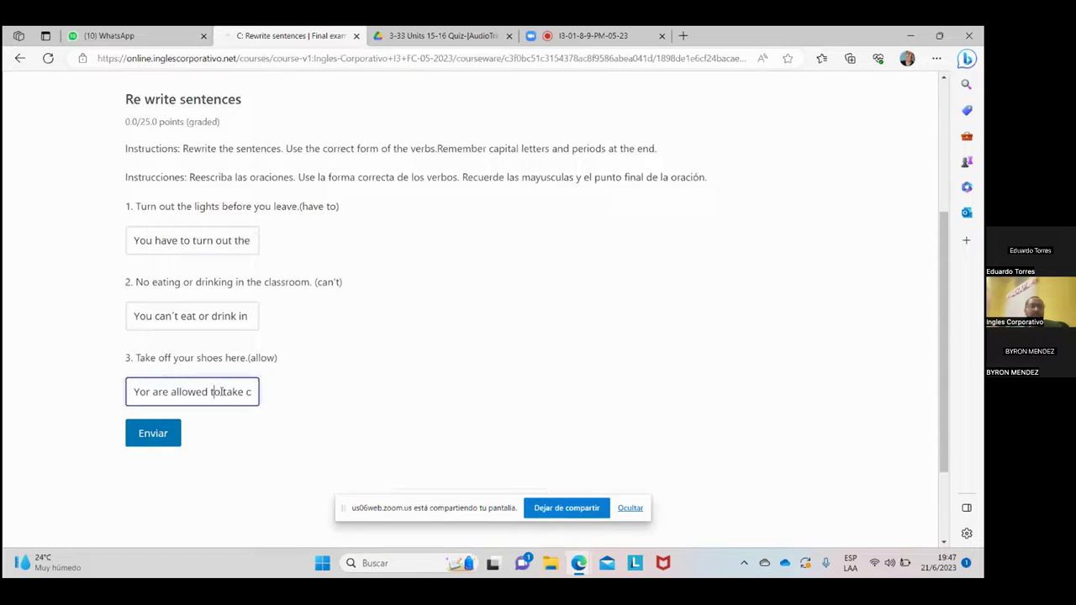
key("Home")
key("Right")
key("Right")
key("Right")
key("Right")
key("Right")
key("Right")
key("Right")
key("Right")
key("Right")
key("Right")
key("Right")
key("Right")
key("Right")
key("Right")
key("Right")
key("Right")
key("Right")
key("Right")
key("Right")
key("Right")
key("Right")
key("Right")
key("Right")
key("Right")
key("Right")
key("Right")
key("Right")
key("Right")
key("Right")
key("Right")
key("Right")
key("Right")
key("Right")
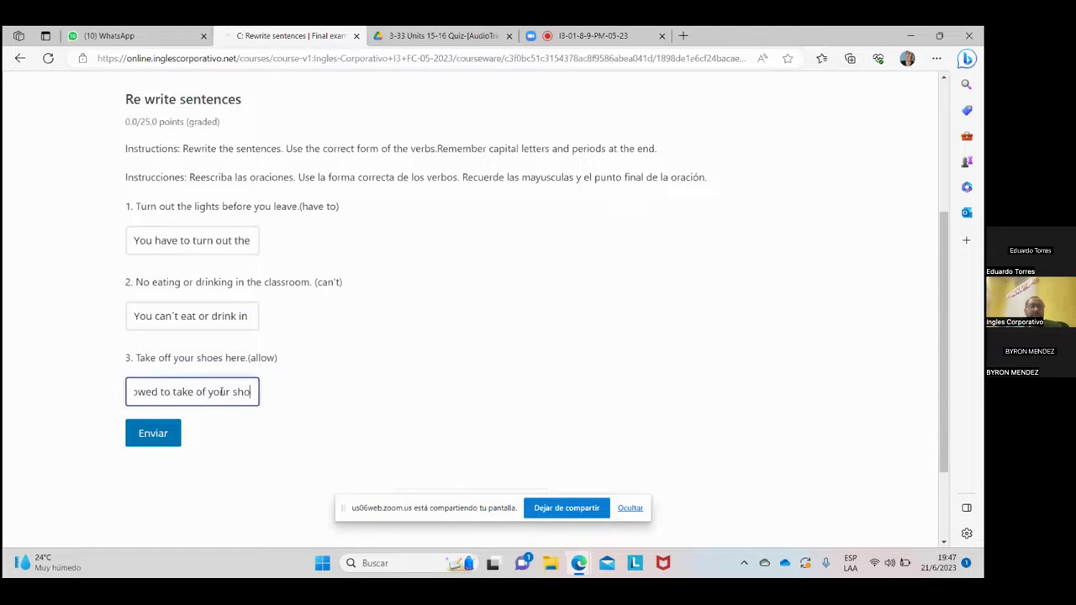
type("here.")
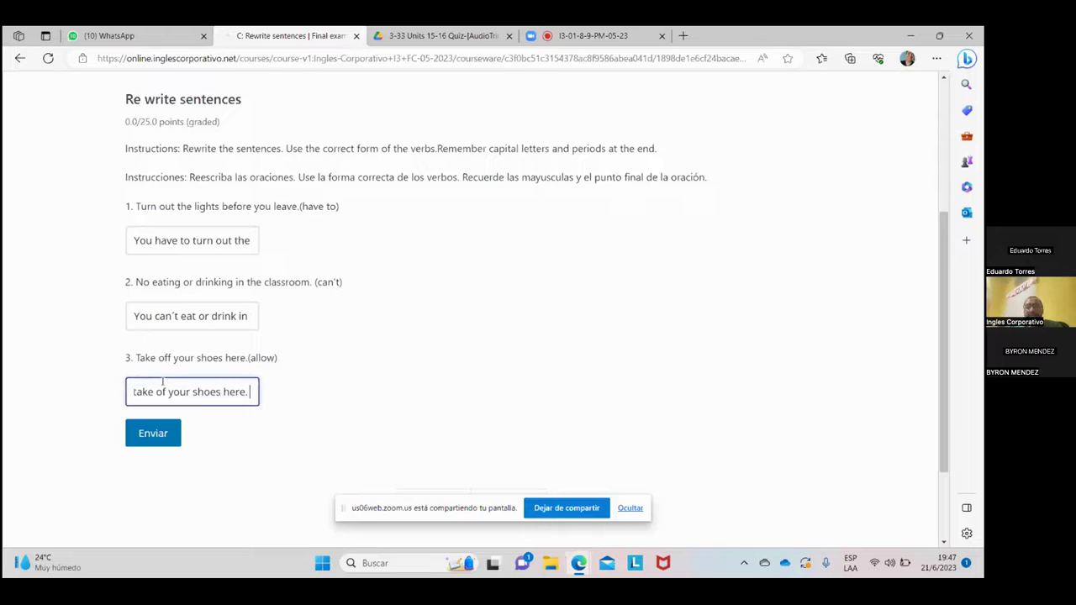
Step: Replace "of" with "off" in the answer to sentence 3 so that it says "to take off your shoes here."
key("BackSpace")
key("BackSpace")
key("BackSpace")
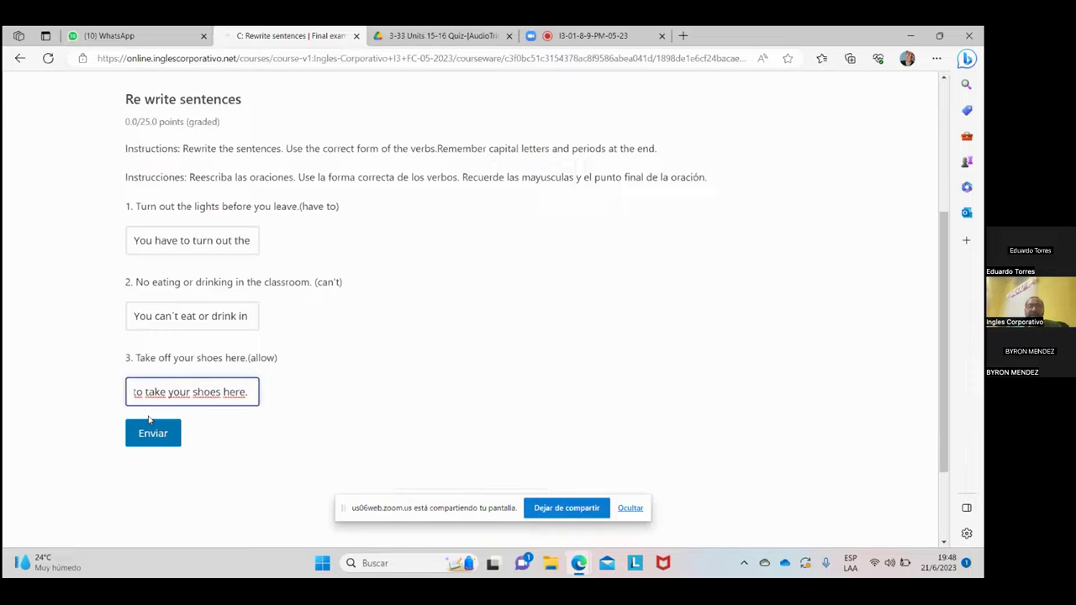
type("off")
left_click(168, 392)
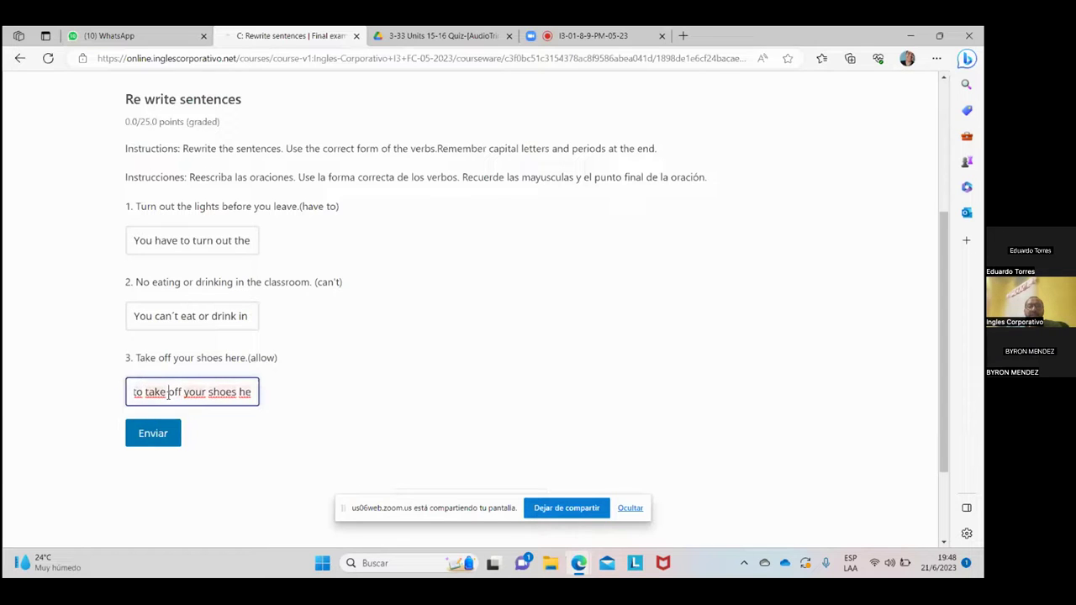
left_click(231, 393)
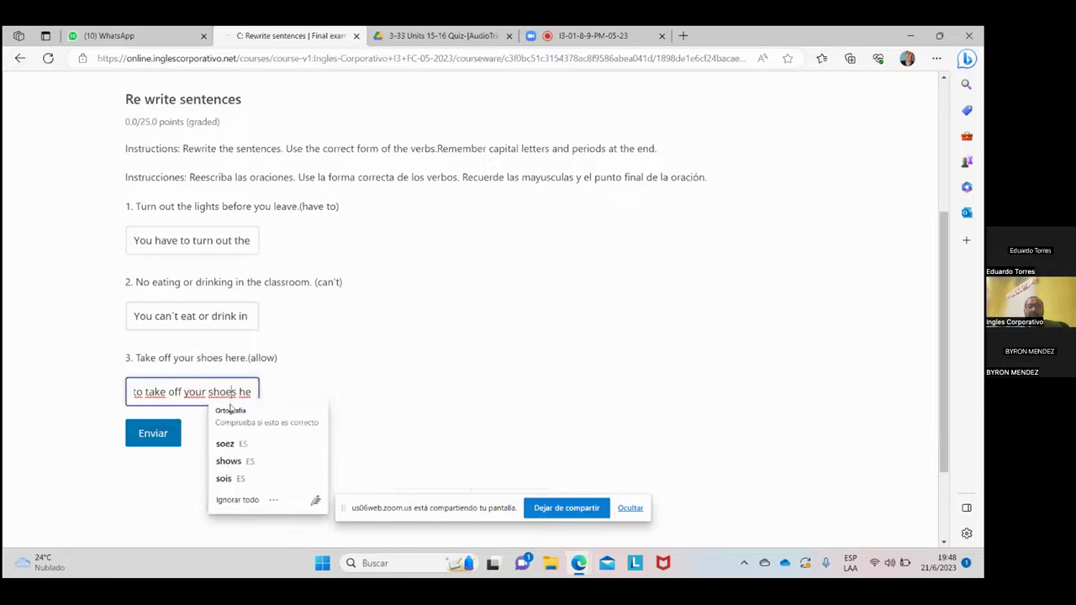
left_click(421, 348)
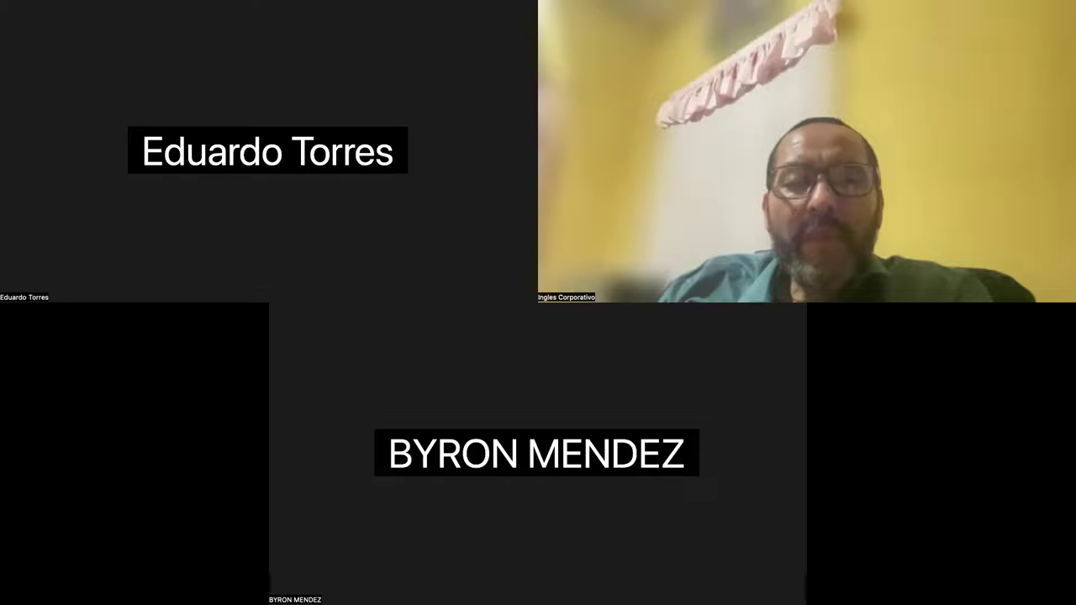